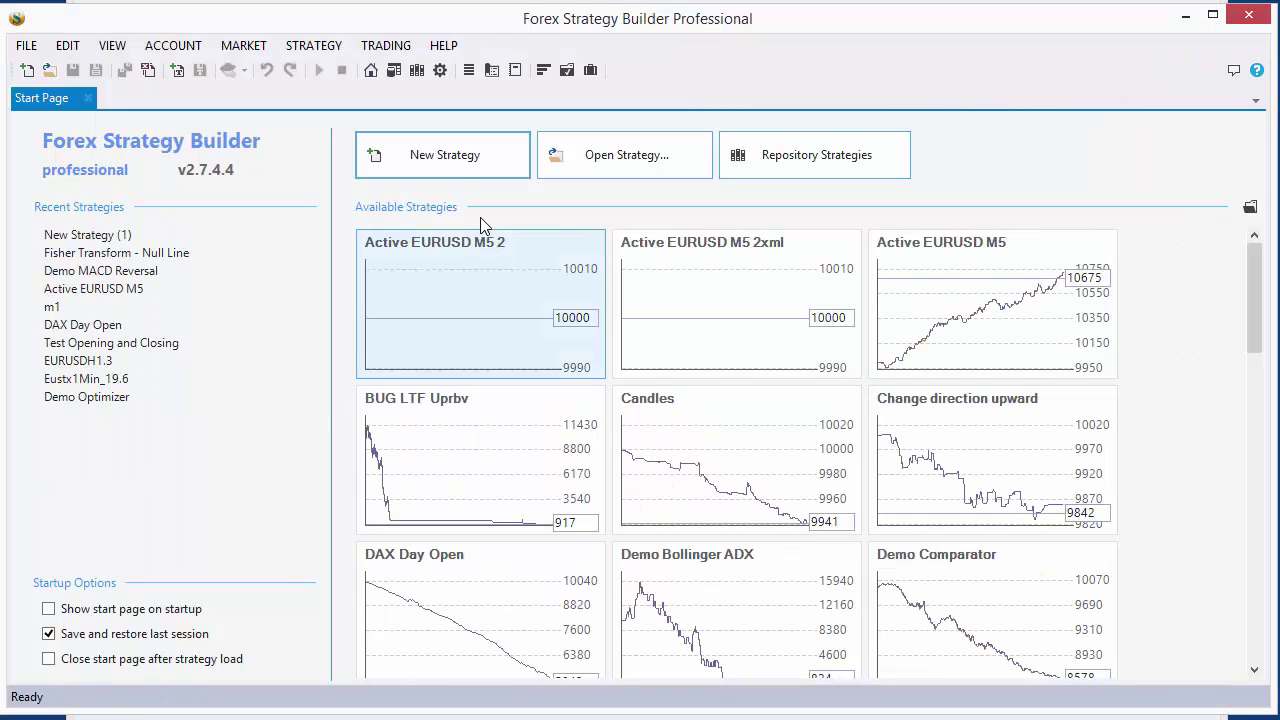
# Create a new strategy and add a Moving Averages Crossover as an opening logic condition
pyautogui.click(446, 162)
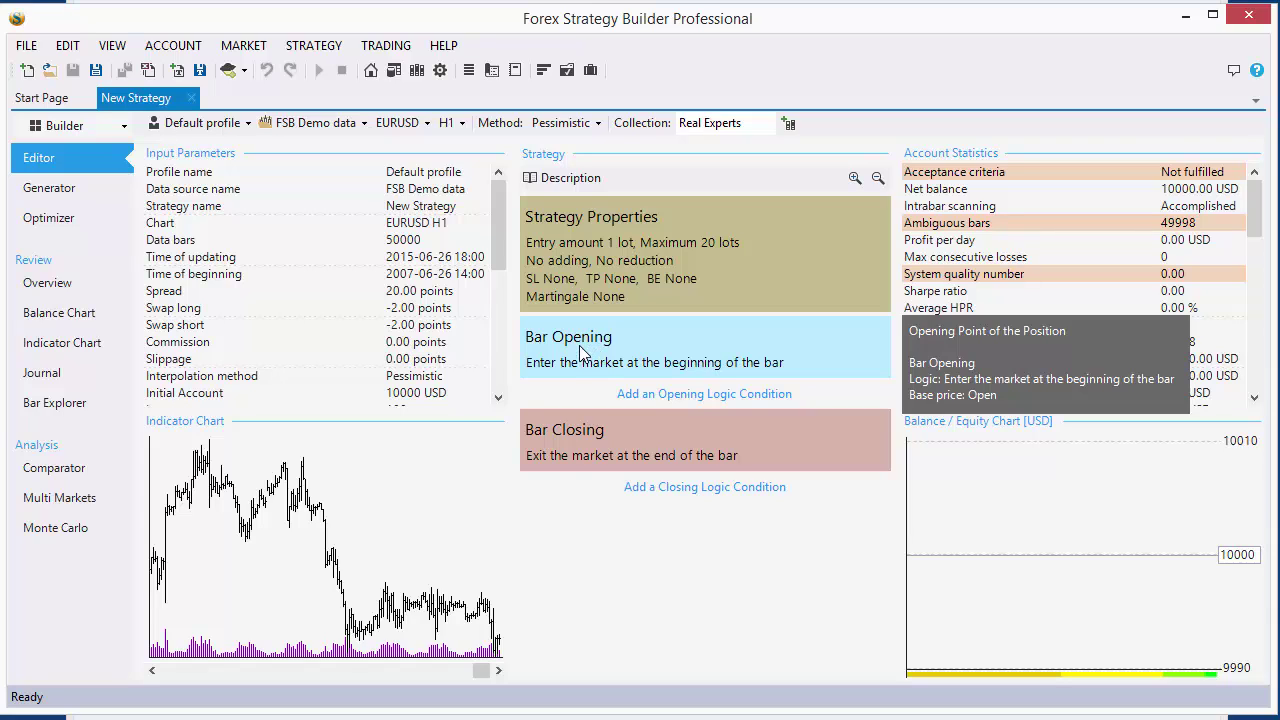
pyautogui.click(695, 397)
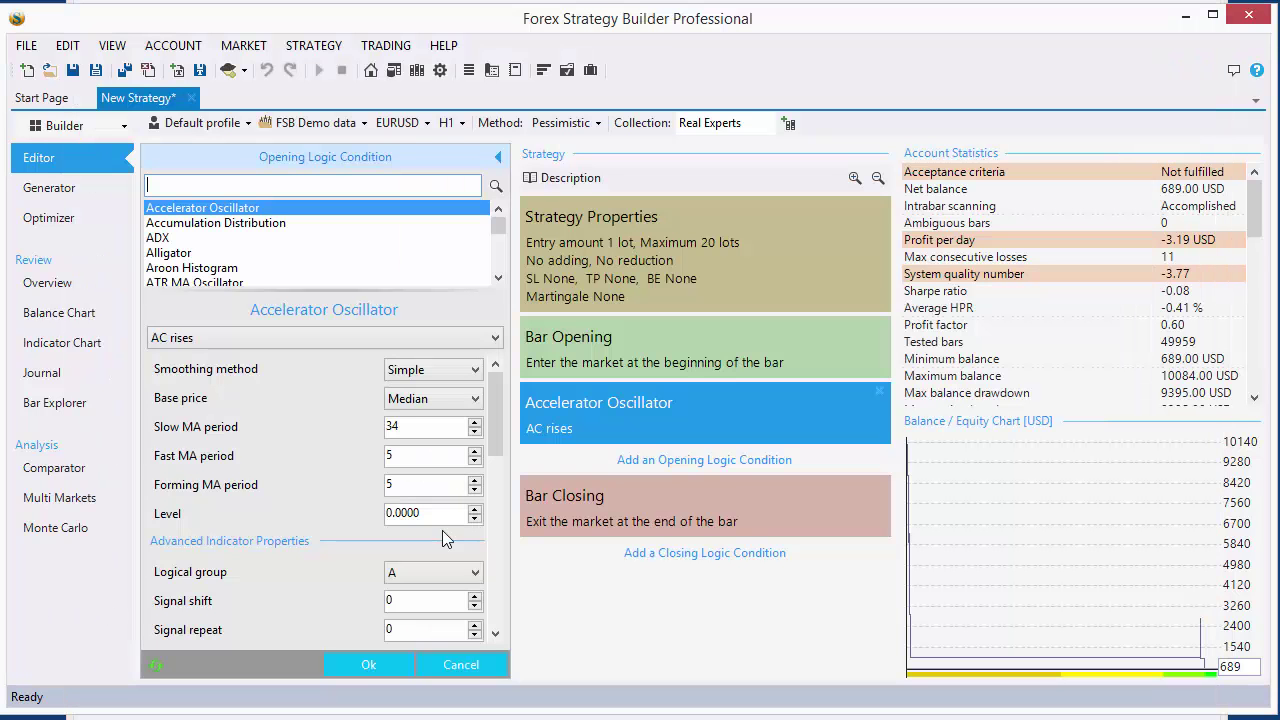
pyautogui.click(262, 187)
pyautogui.write('movi')
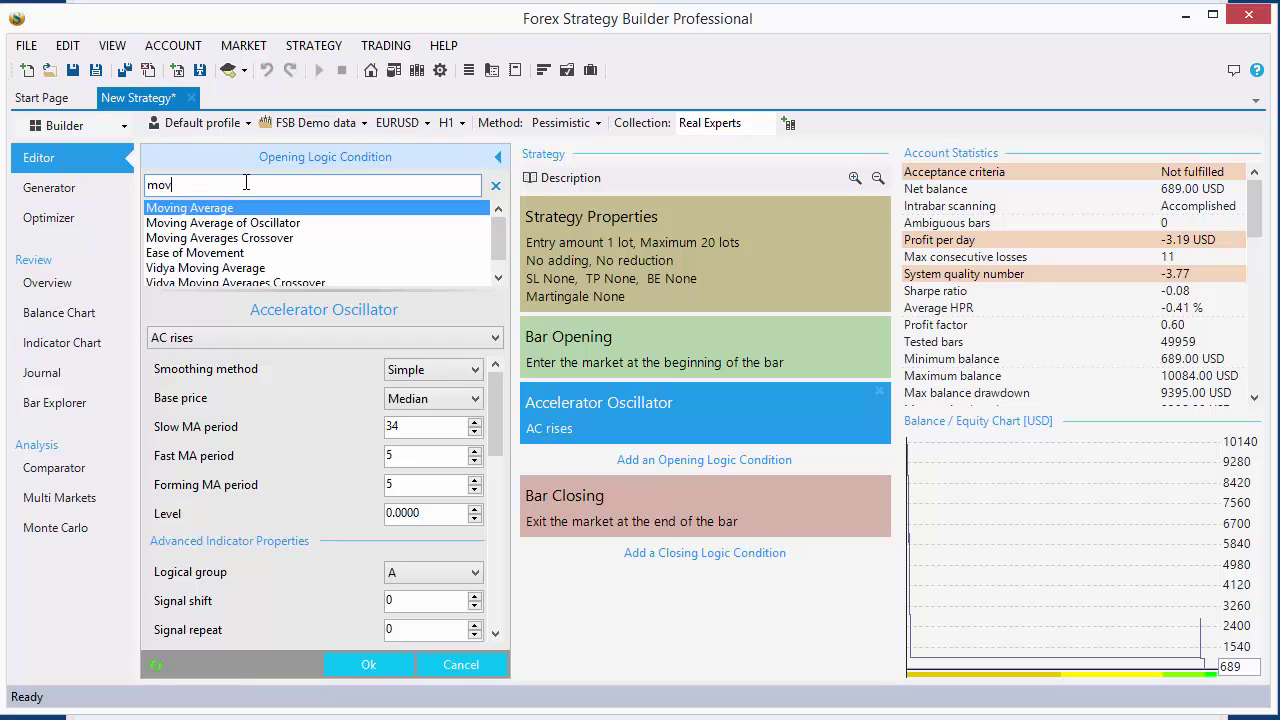
pyautogui.click(296, 241)
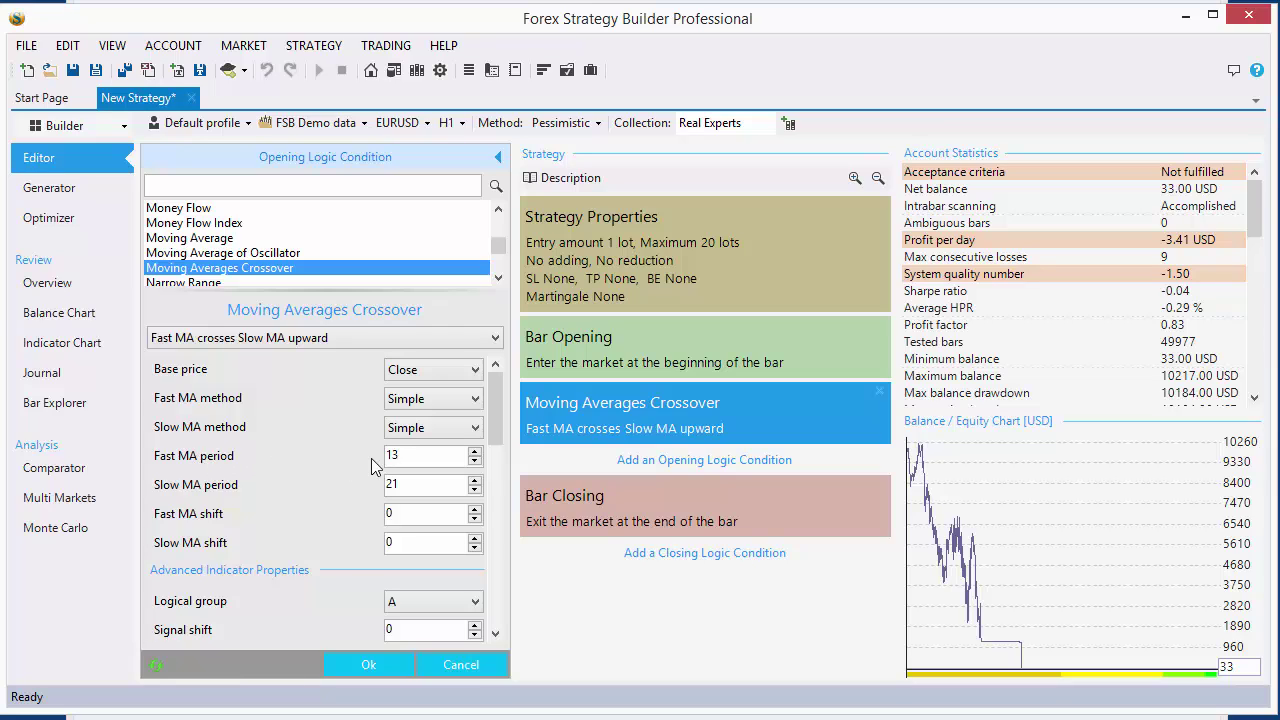
# Set the crossover's fast MA period to 1, slow MA period to 6 and slow MA method to Exponential
pyautogui.click(416, 454)
pyautogui.write('1')
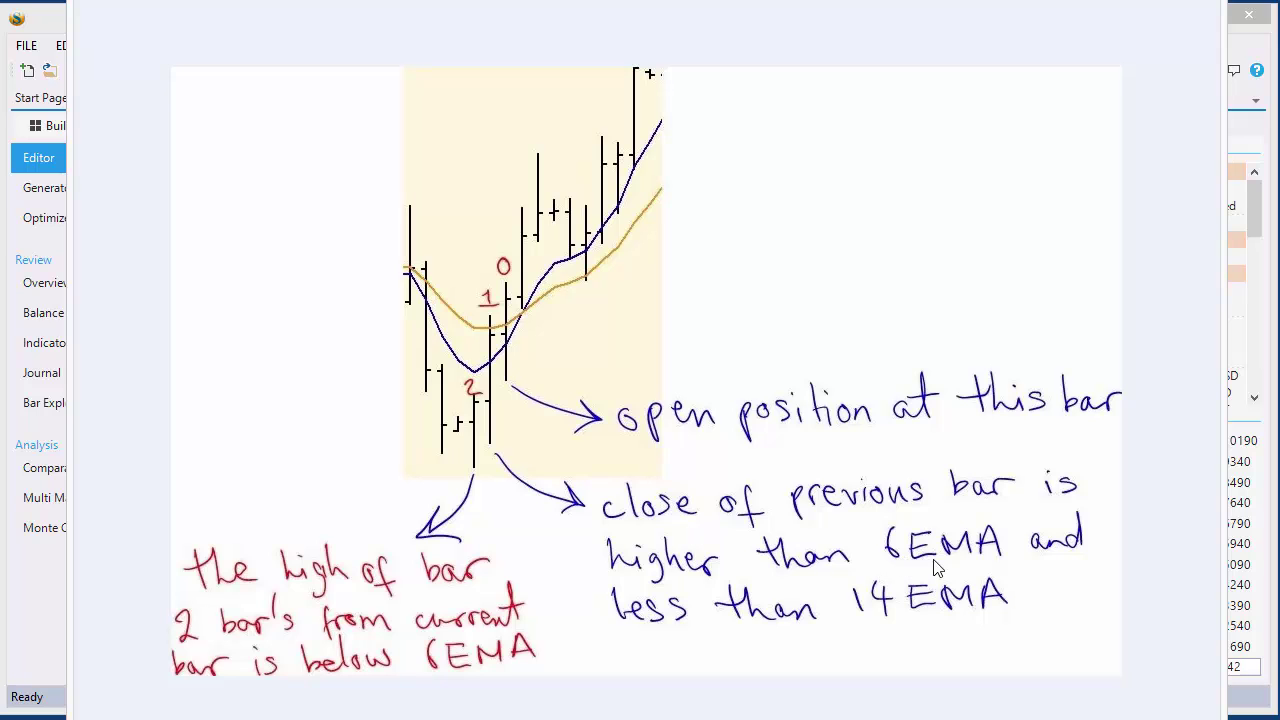
pyautogui.click(34, 606)
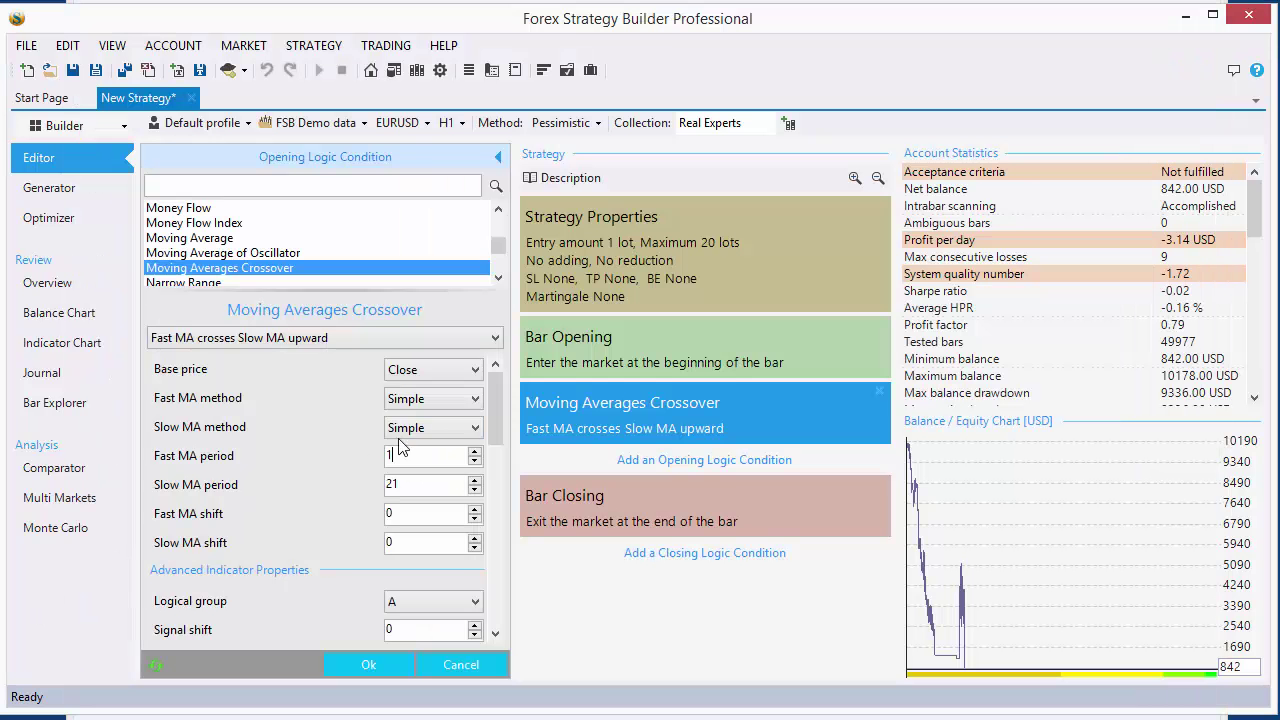
pyautogui.moveTo(416, 491); pyautogui.dragTo(298, 493)
pyautogui.write('6')
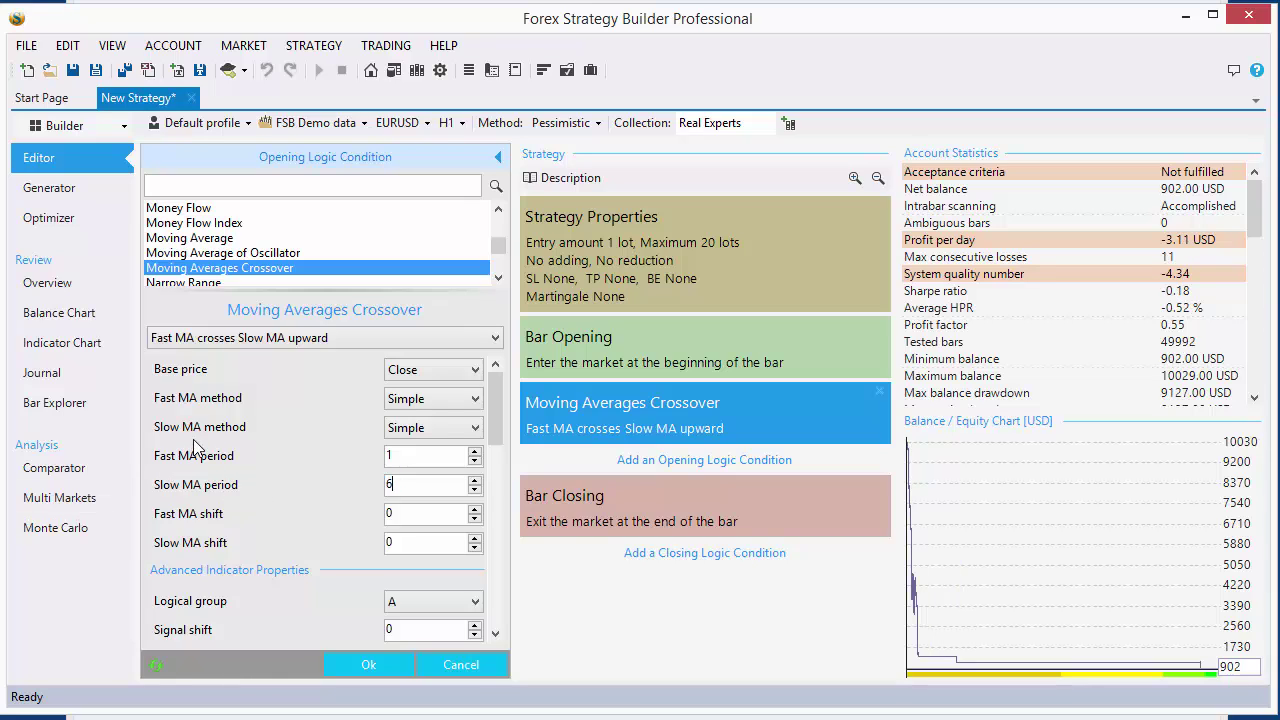
pyautogui.click(416, 430)
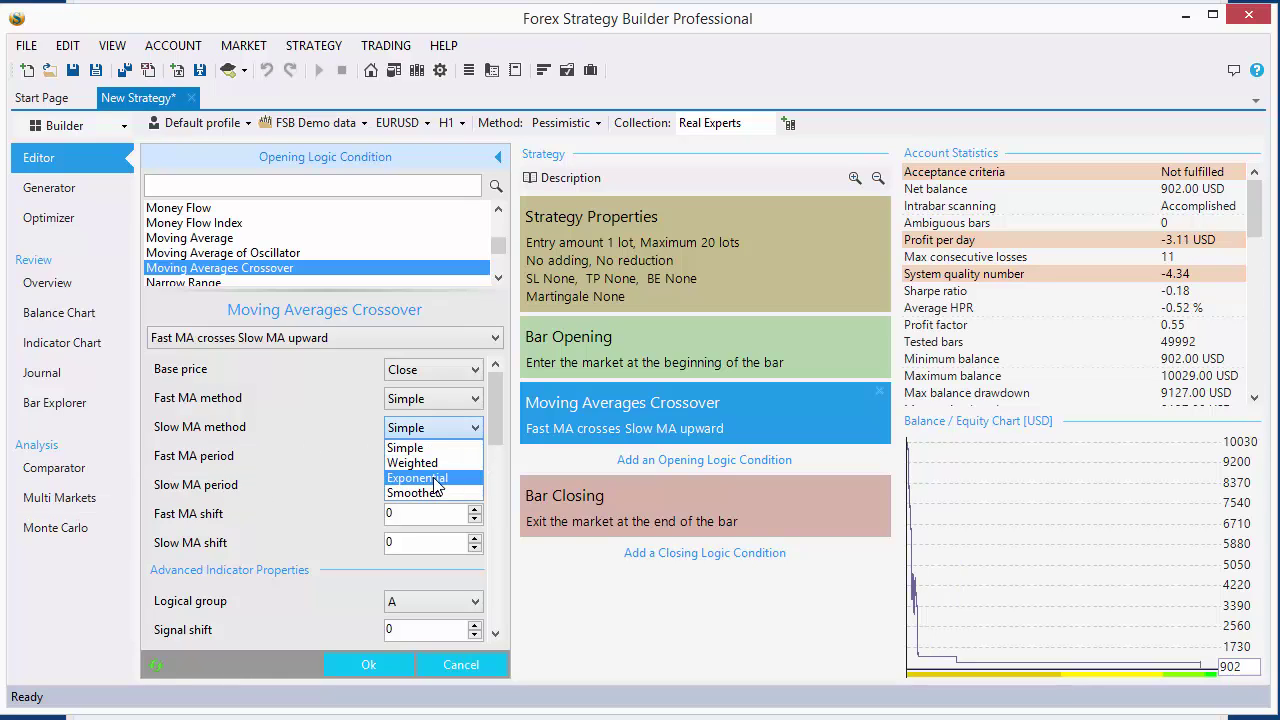
pyautogui.click(438, 480)
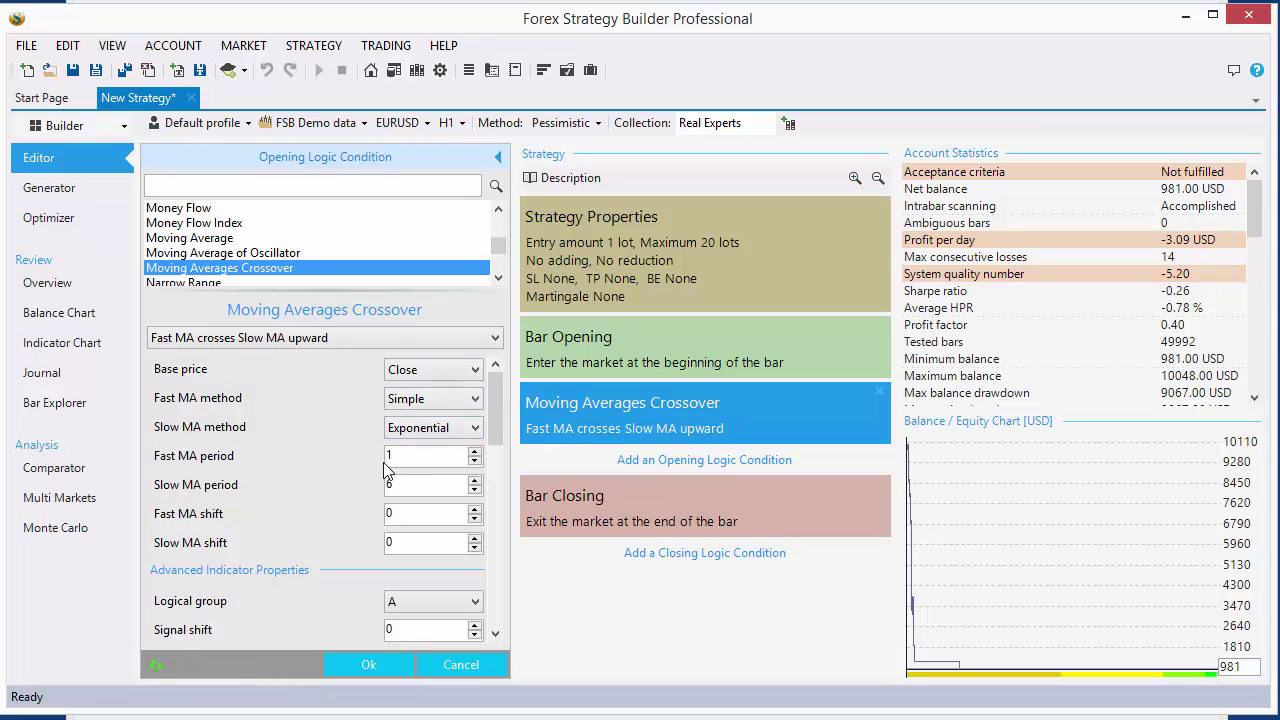
# Set the crossover's logic to "Fast MA is higher than Slow MA" and accept the condition
pyautogui.moveTo(400, 456); pyautogui.dragTo(378, 463)
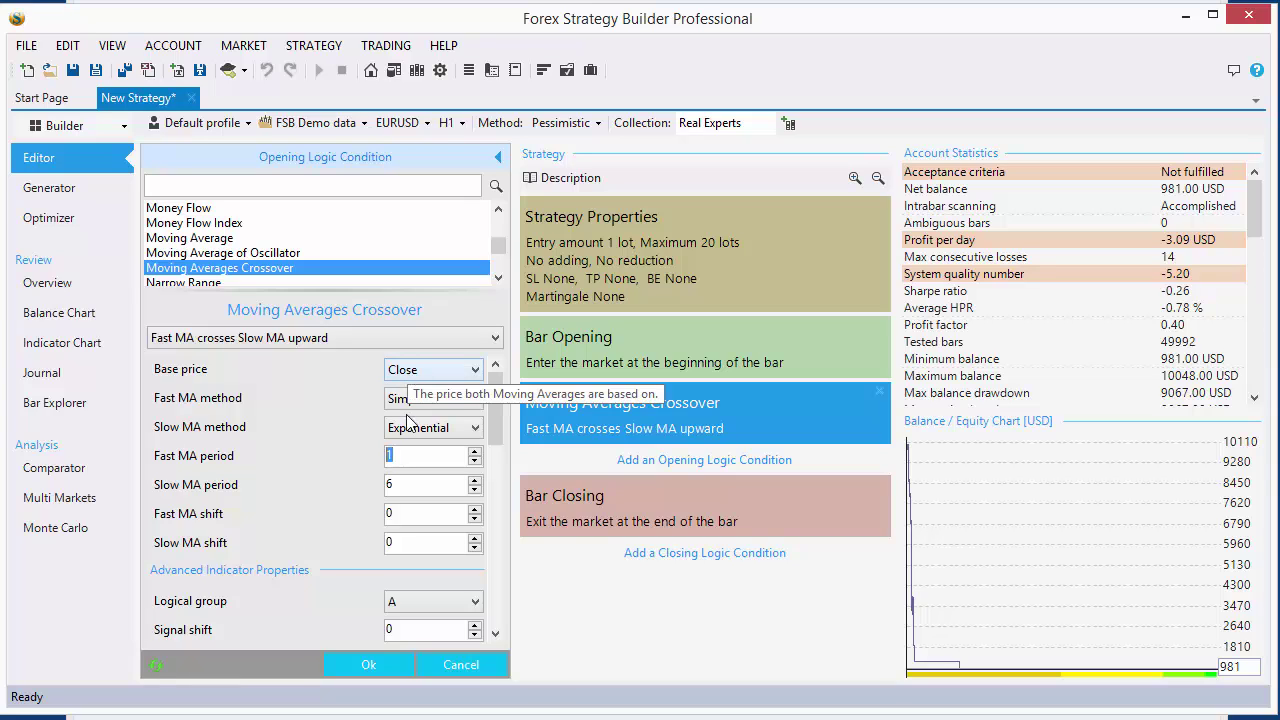
pyautogui.click(405, 457)
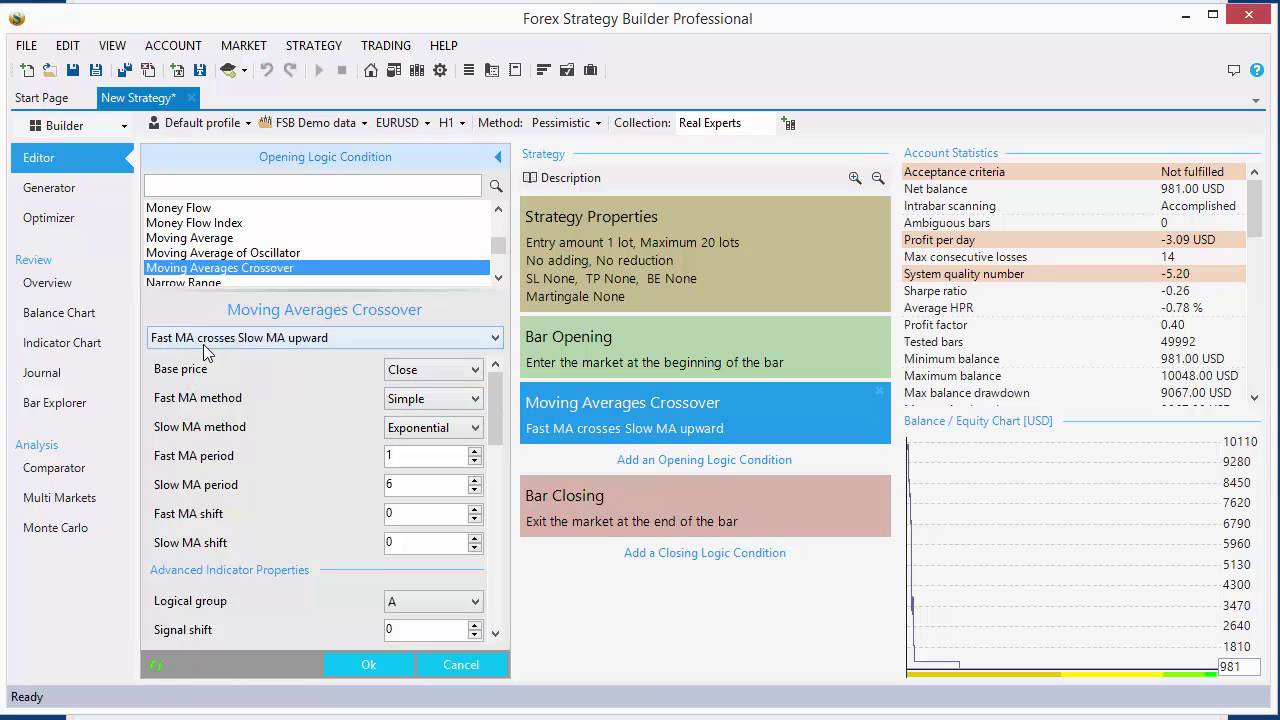
pyautogui.click(185, 339)
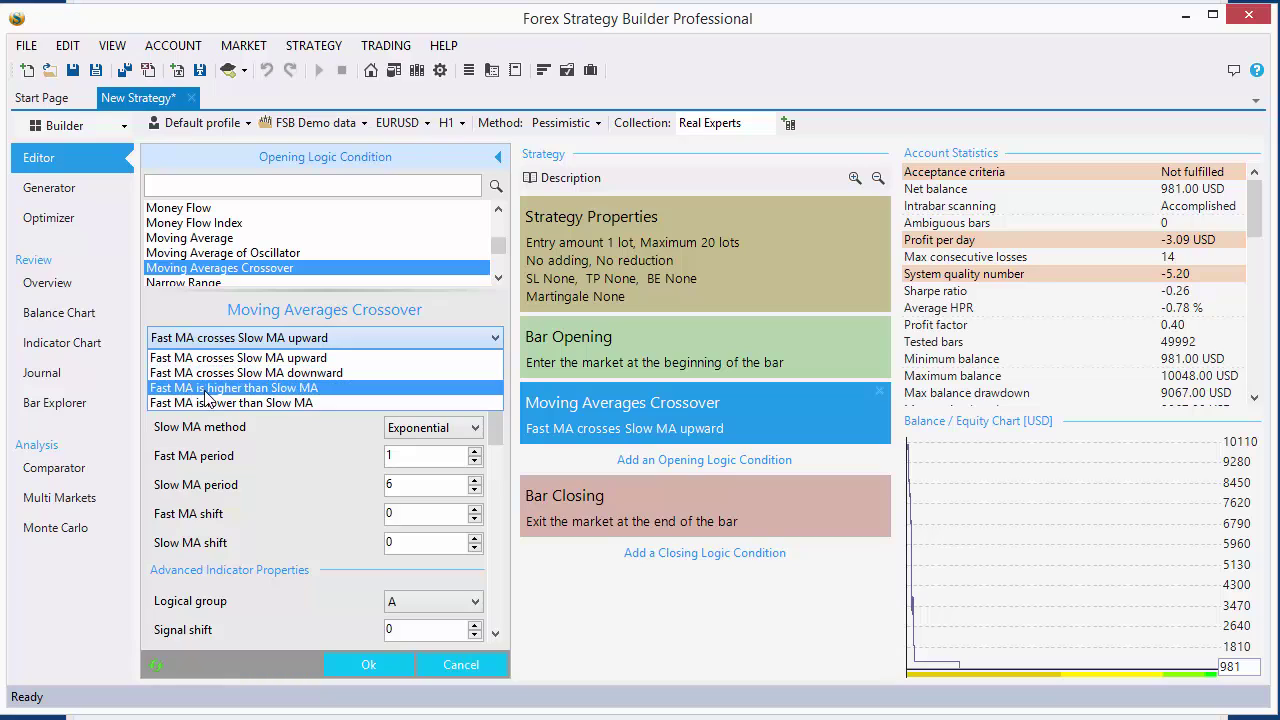
pyautogui.click(313, 388)
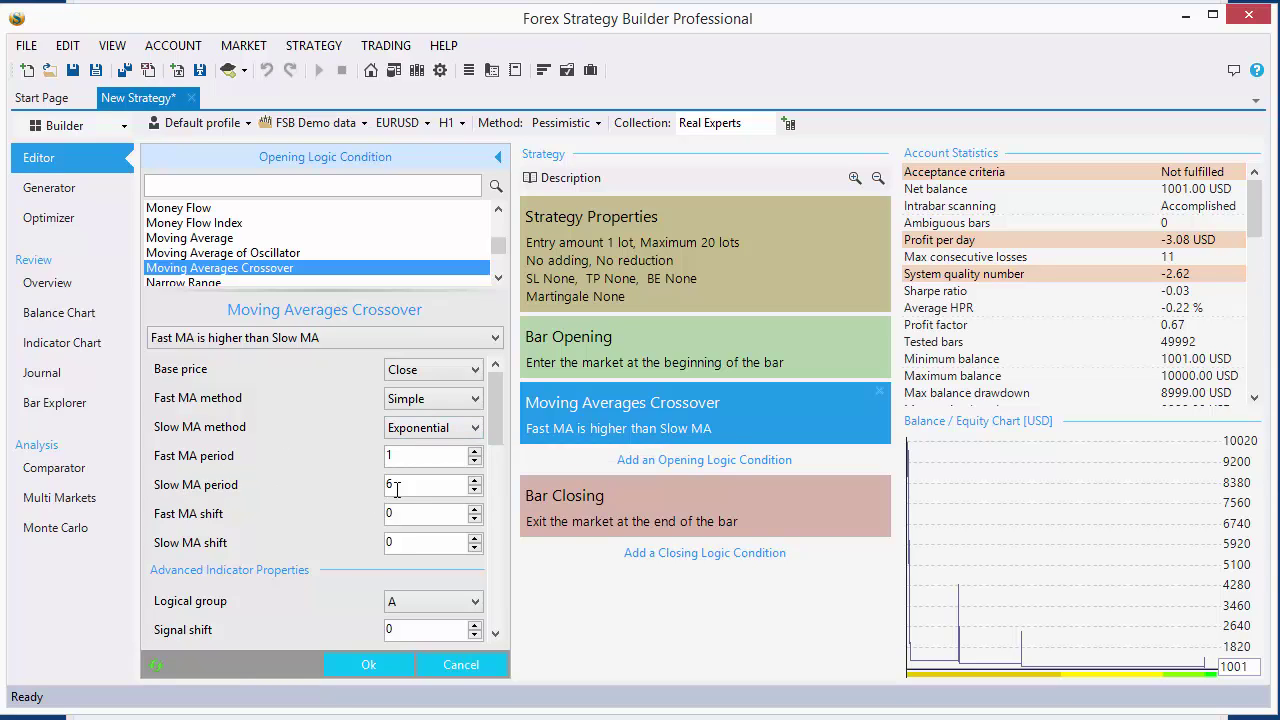
pyautogui.click(362, 668)
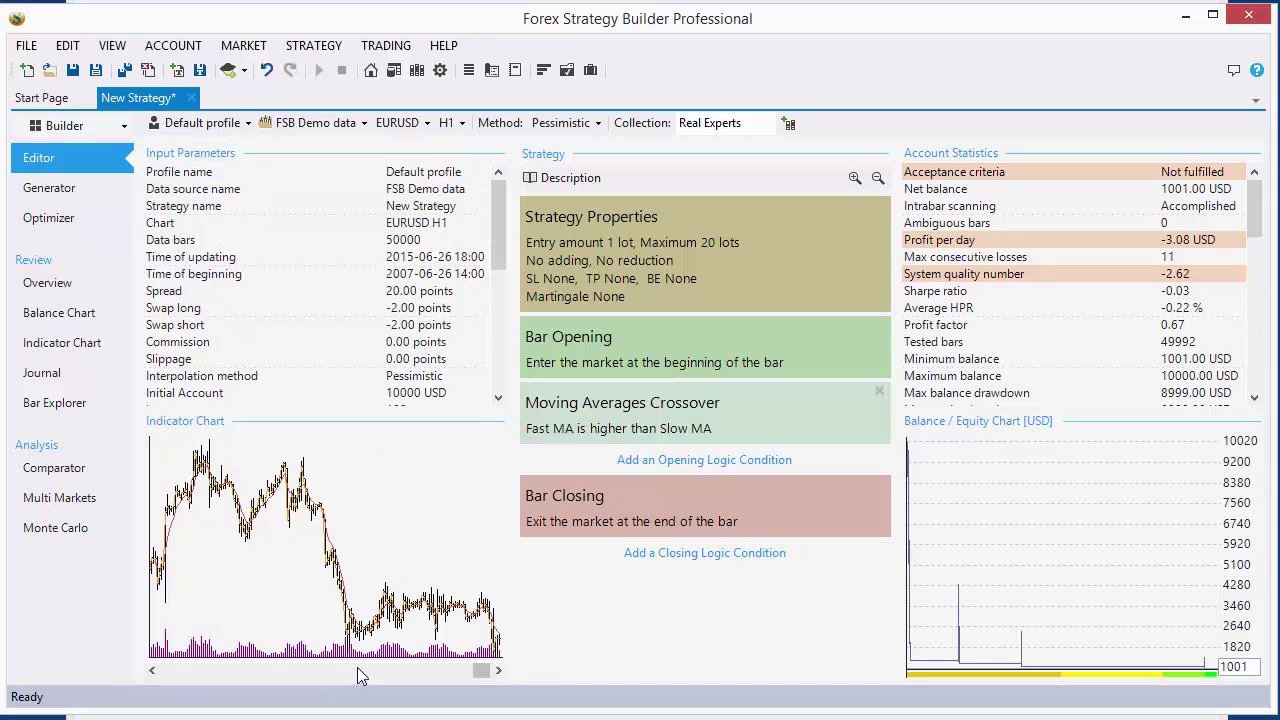
# Add a second opening logic condition using the Moving Averages Crossover indicator
pyautogui.click(660, 462)
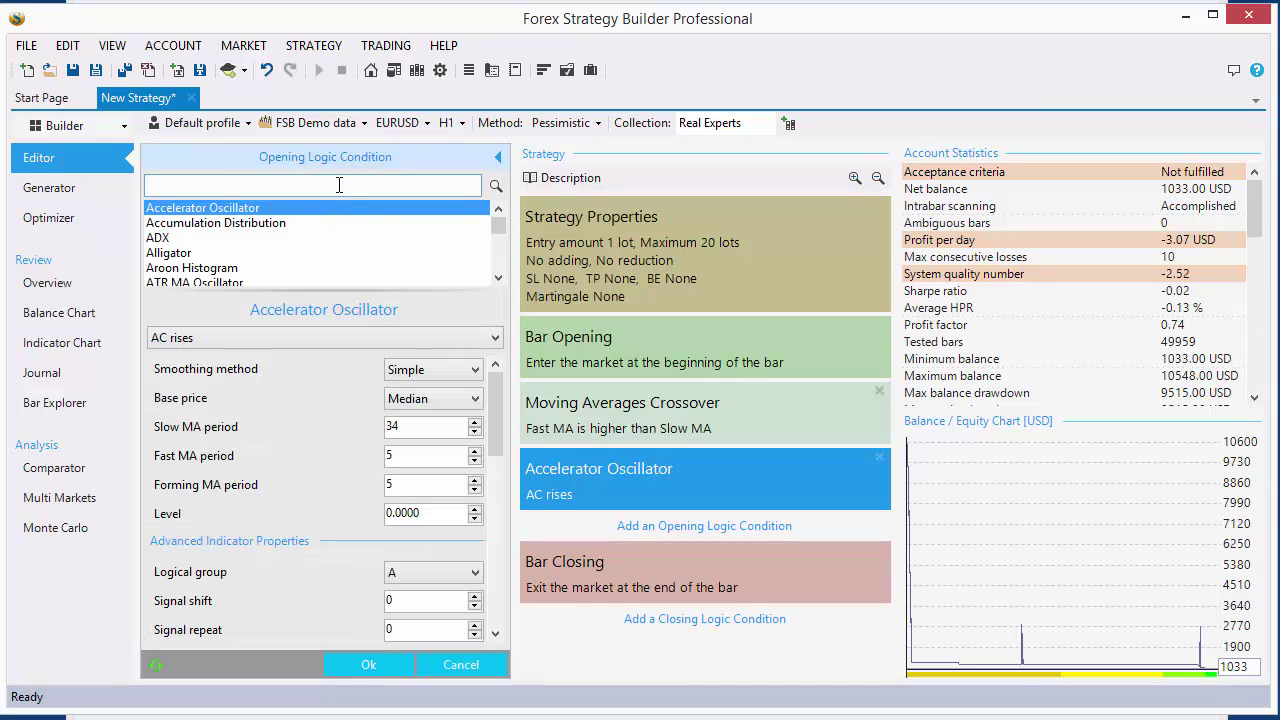
pyautogui.write('movin')
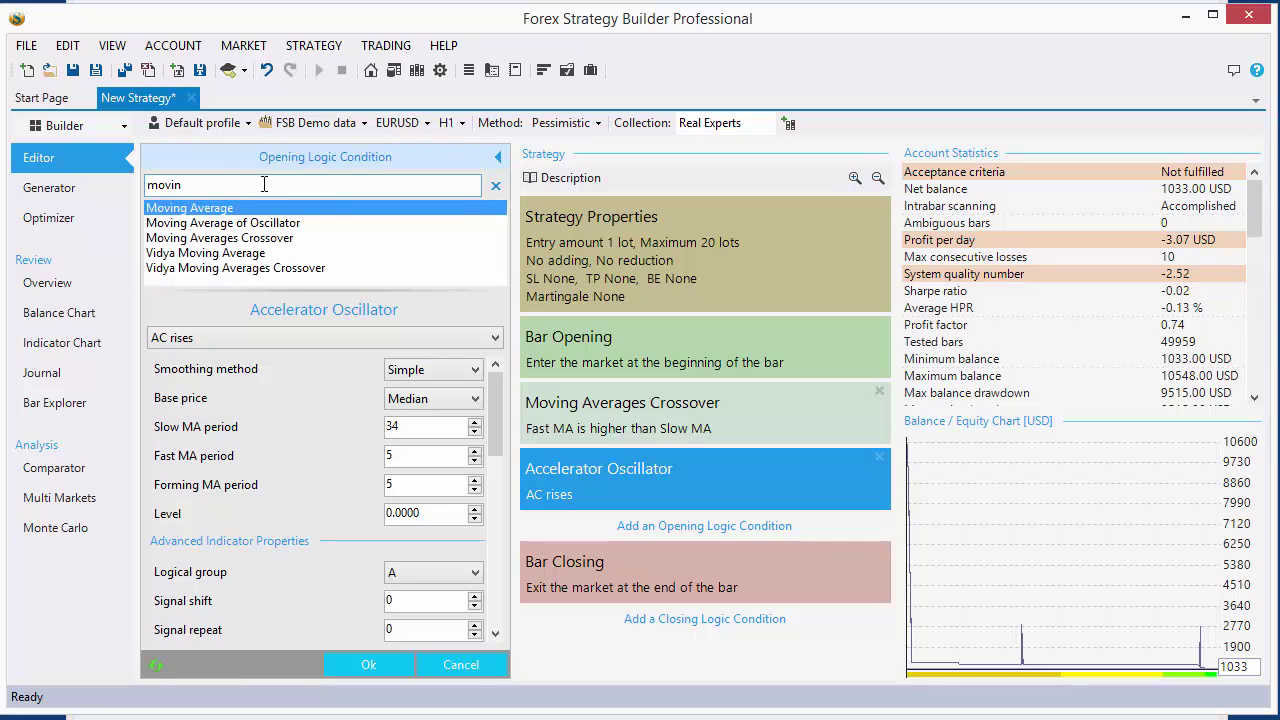
pyautogui.click(294, 238)
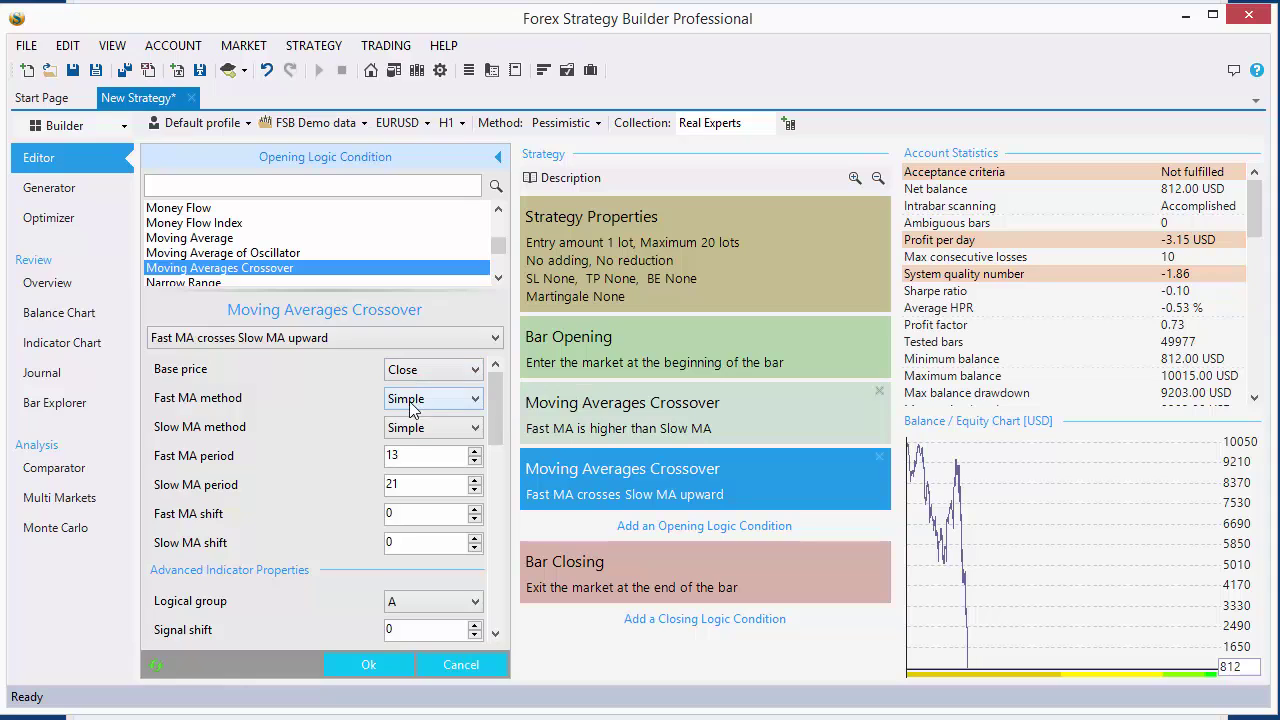
# Set the second crossover's fast MA period to 1, slow MA method to Exponential and slow MA period to 14, and accept the condition
pyautogui.moveTo(418, 455); pyautogui.dragTo(252, 460)
pyautogui.write('1')
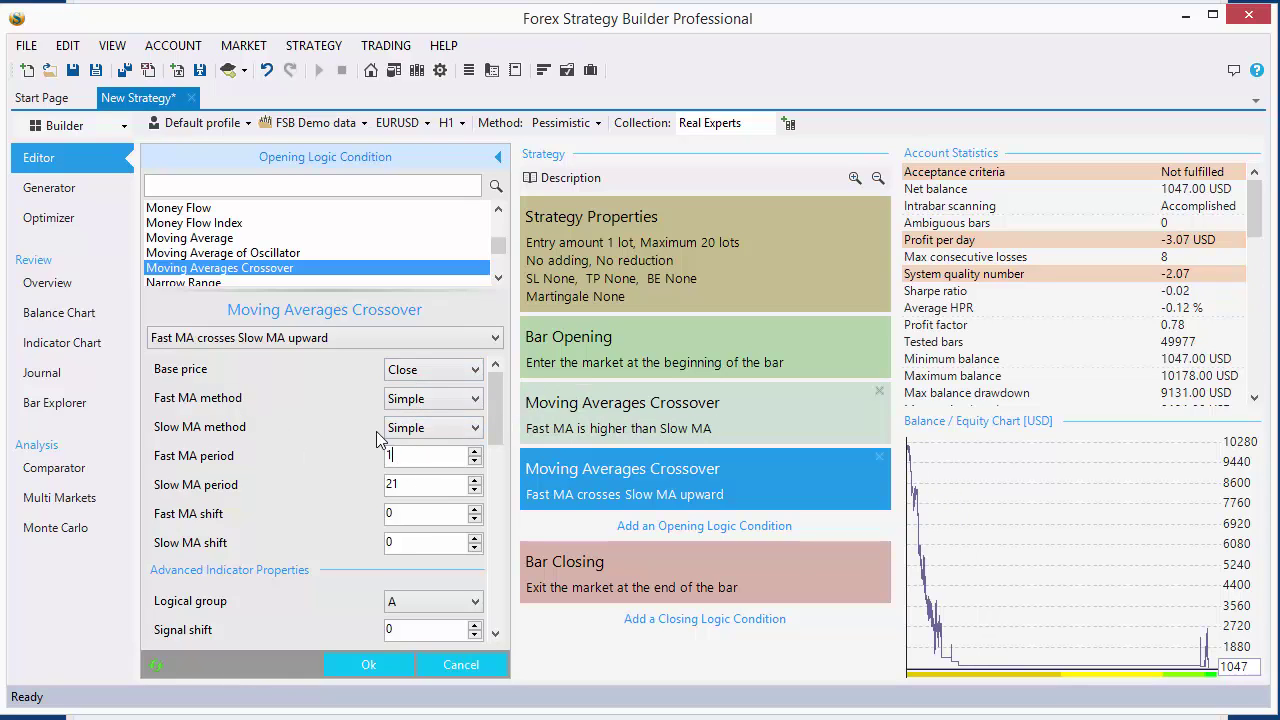
pyautogui.click(407, 428)
pyautogui.click(420, 479)
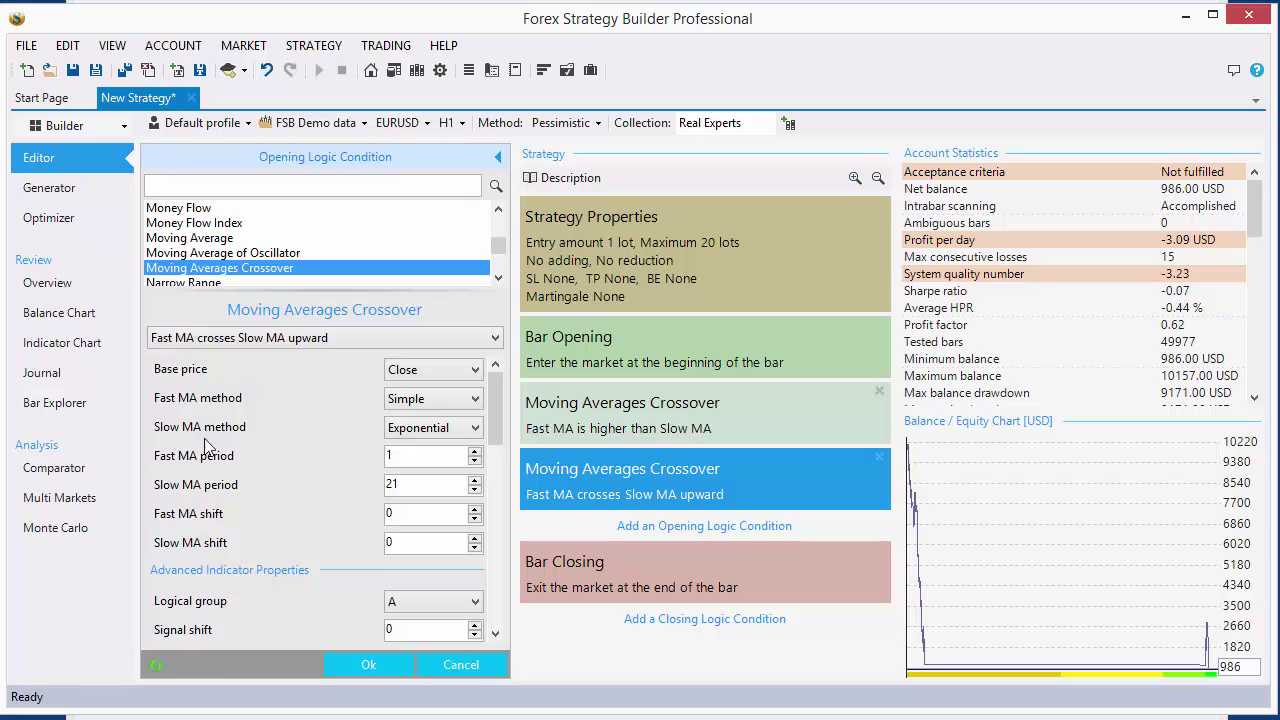
pyautogui.doubleClick(420, 484)
pyautogui.write('14')
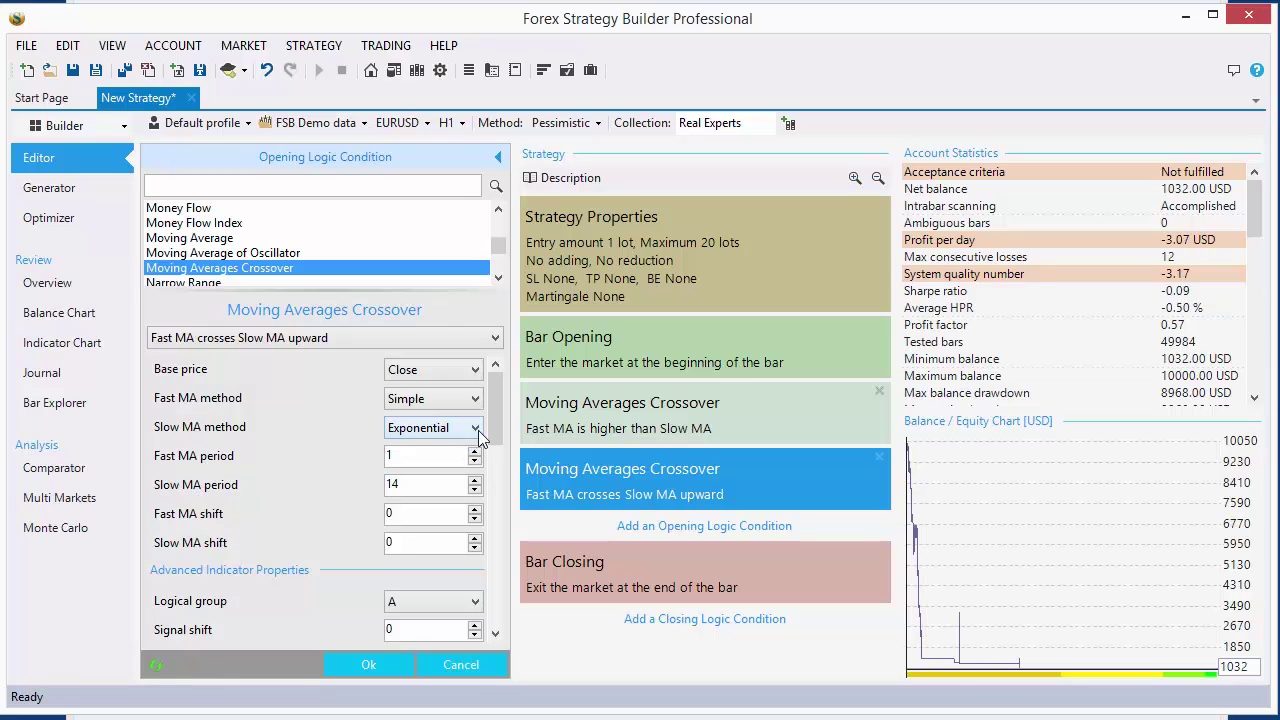
pyautogui.scroll(-1, 494, 415)
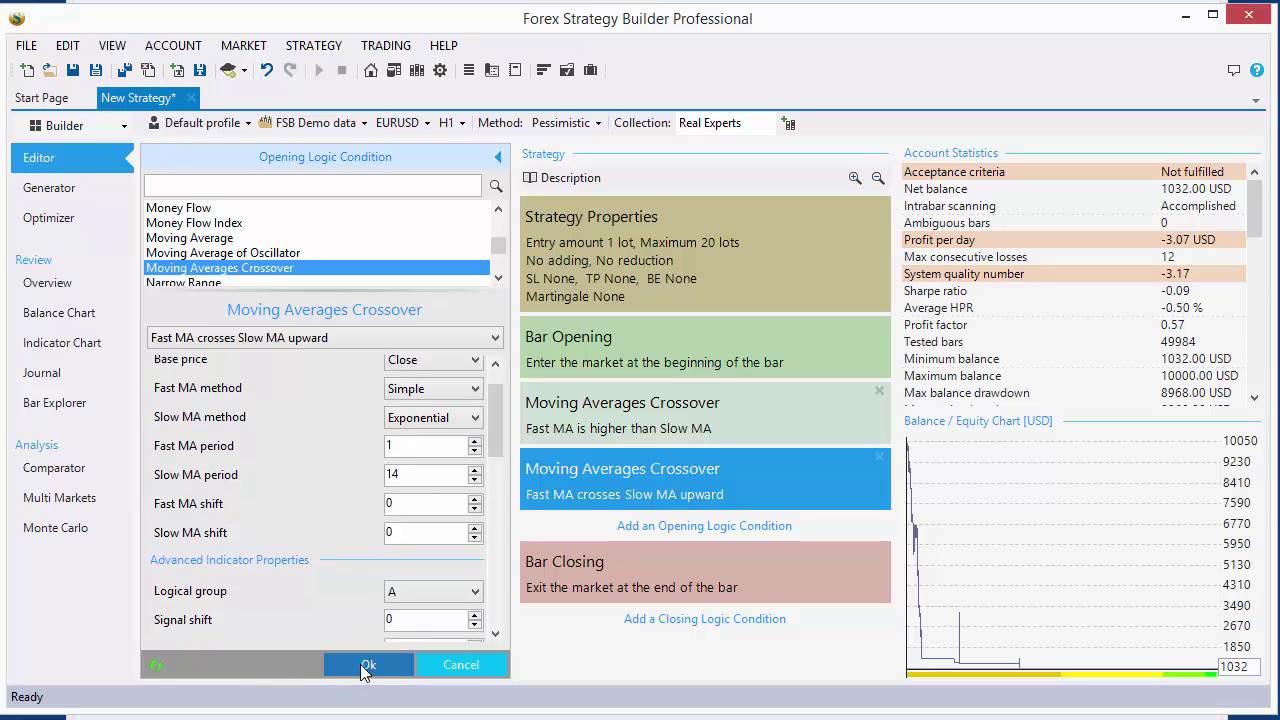
pyautogui.moveTo(491, 431)
pyautogui.mouseDown()
pyautogui.moveTo(481, 519)
pyautogui.moveTo(481, 414)
pyautogui.mouseUp()
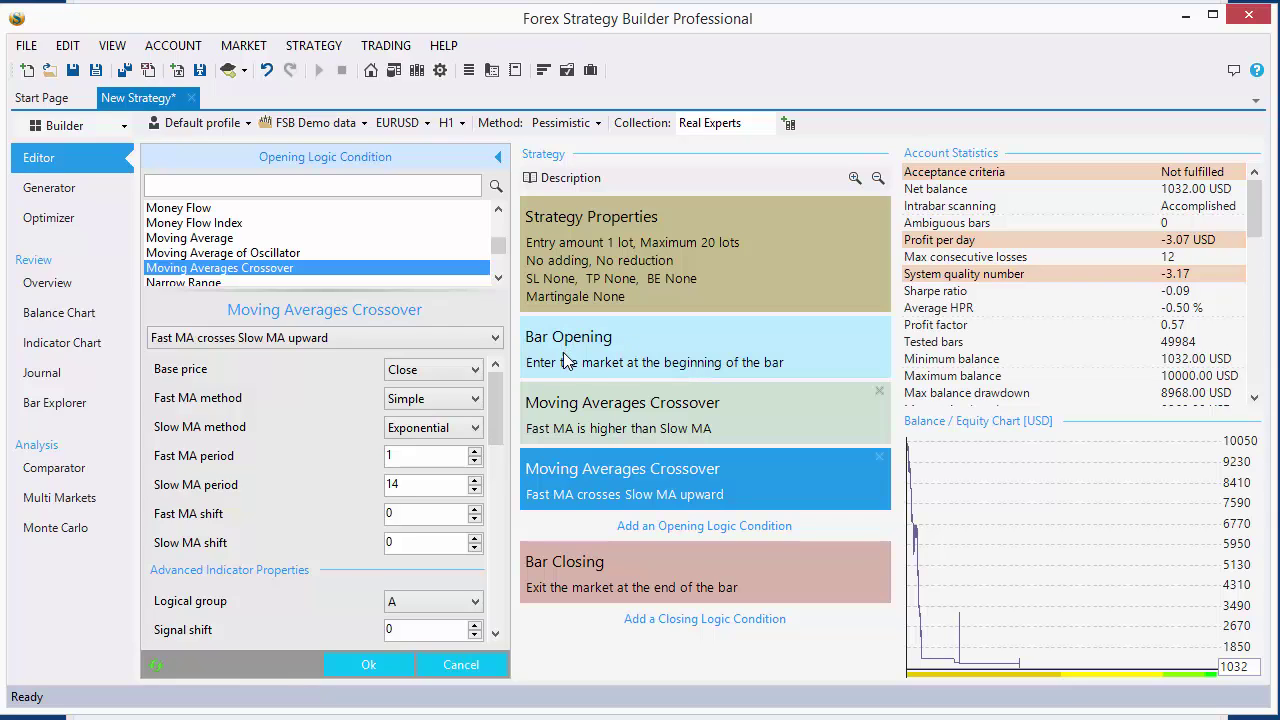
pyautogui.moveTo(566, 365)
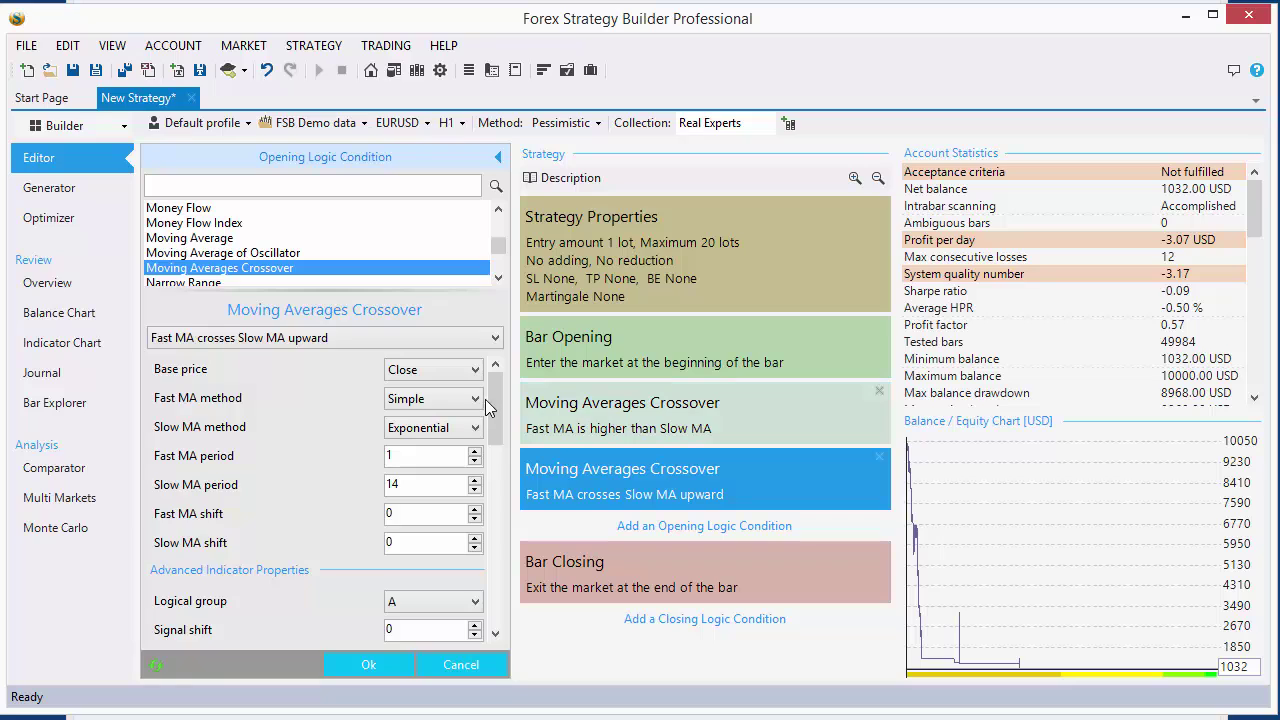
pyautogui.moveTo(499, 418); pyautogui.dragTo(504, 587)
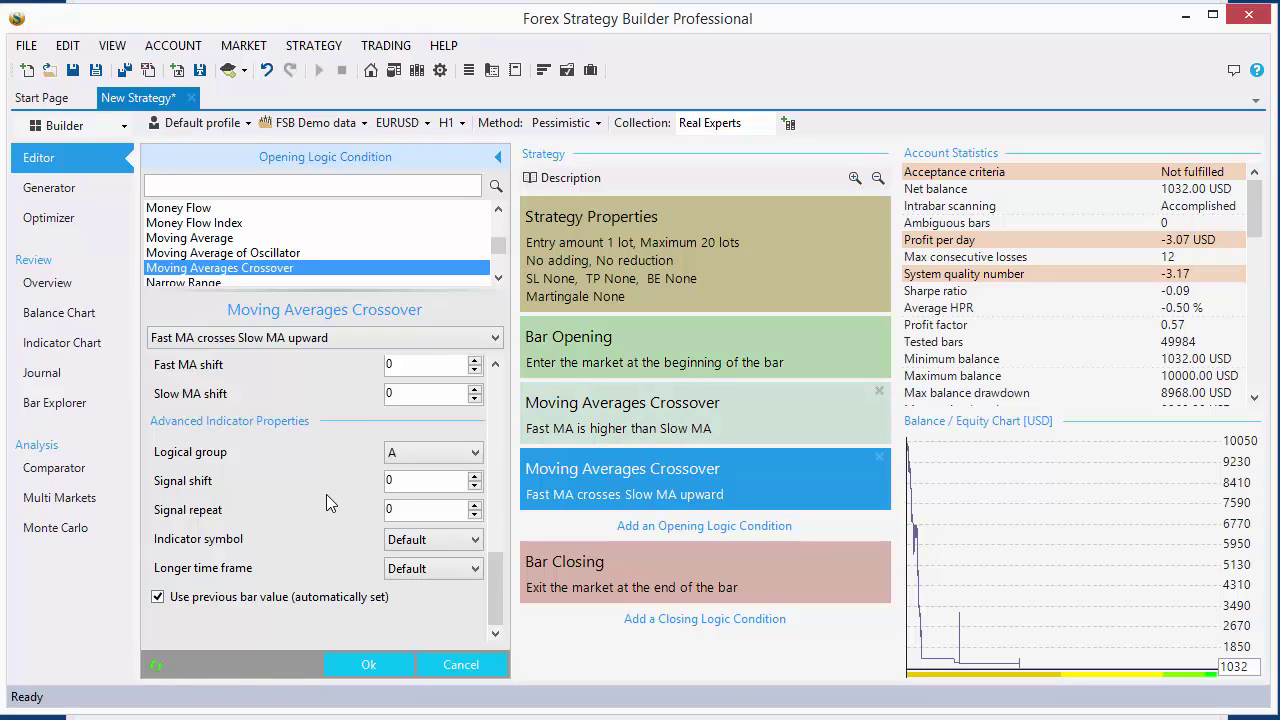
pyautogui.click(368, 665)
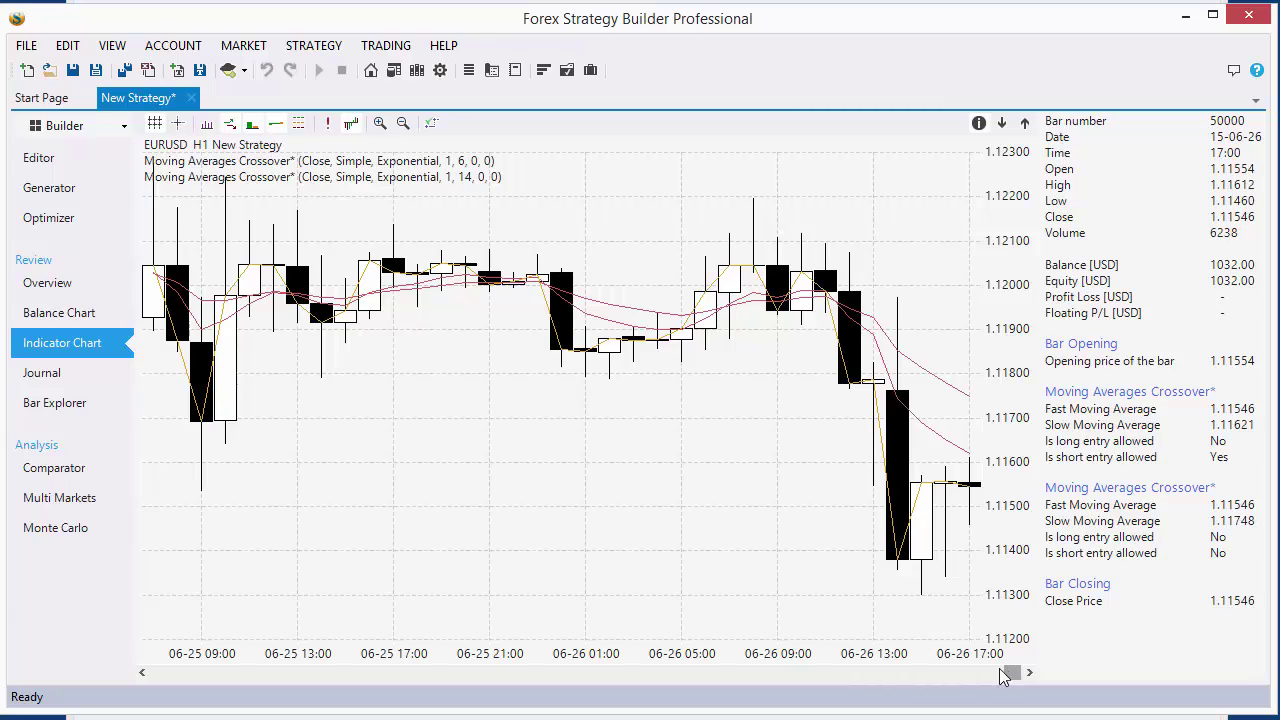
# Inspect the earliest trades on the indicator chart and set the second crossover's logic to "Fast MA is lower than Slow MA"
pyautogui.moveTo(1005, 676); pyautogui.dragTo(143, 683)
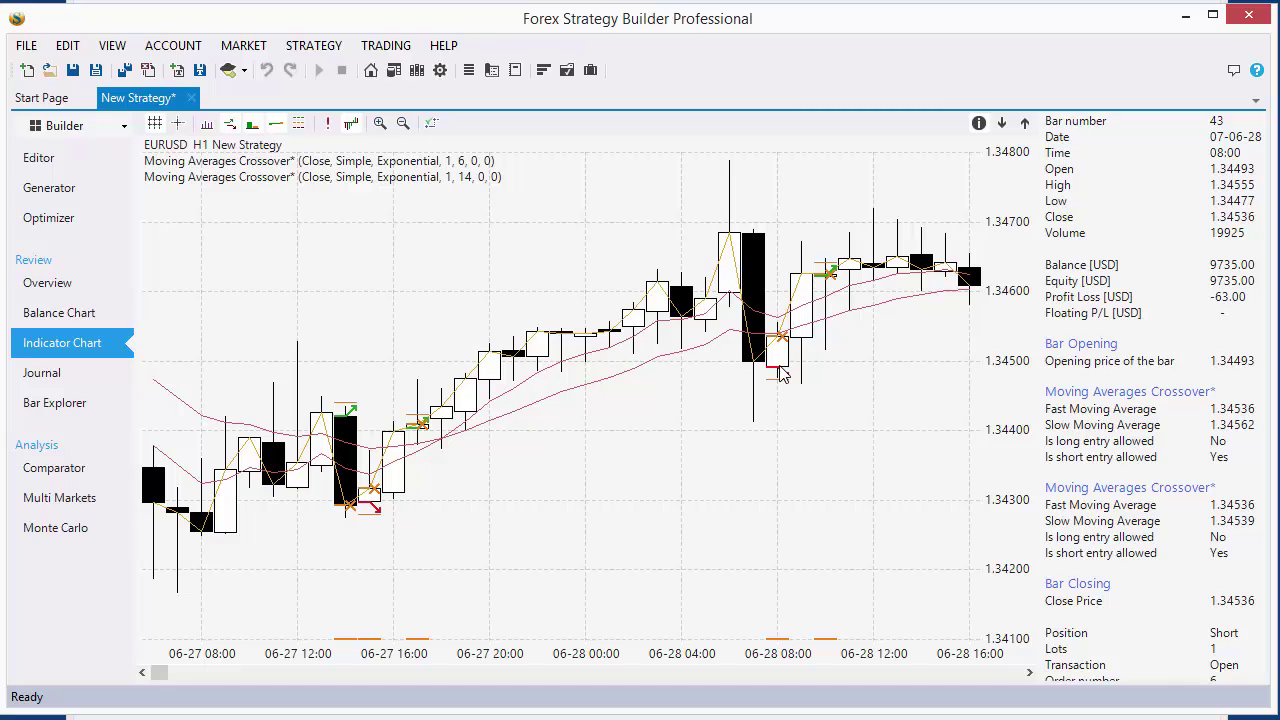
pyautogui.click(40, 161)
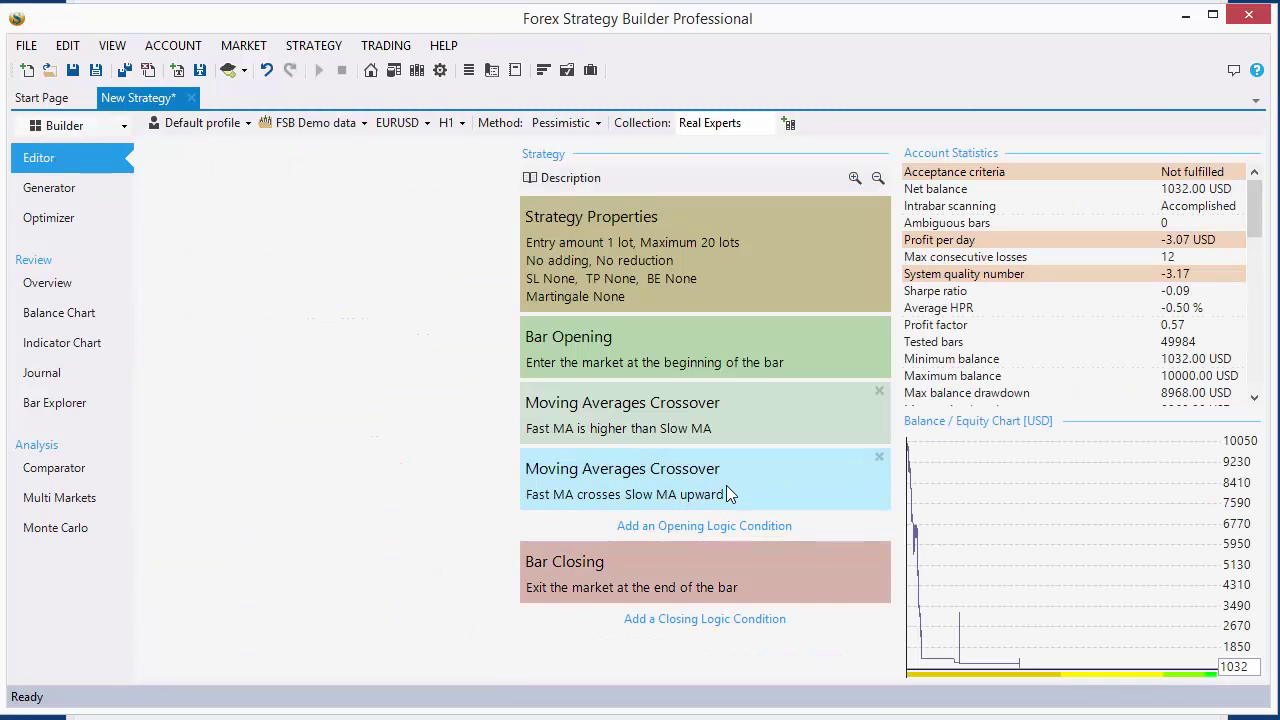
pyautogui.click(726, 486)
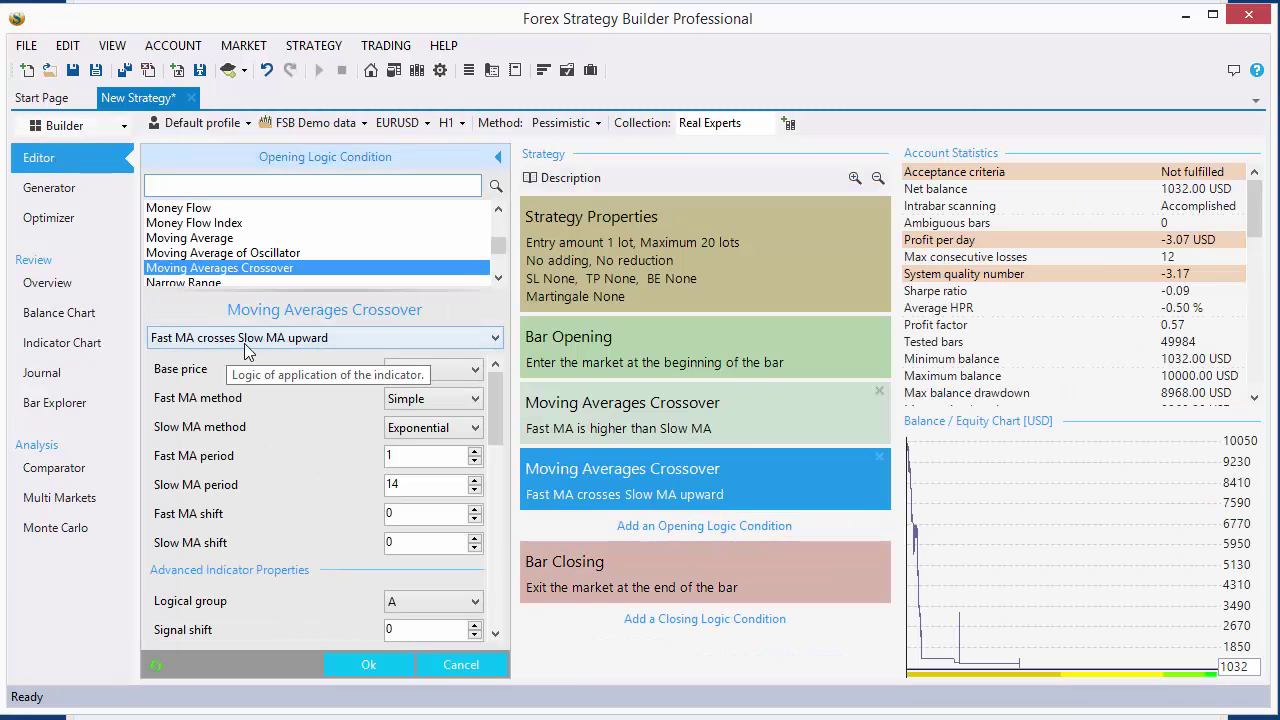
pyautogui.click(322, 342)
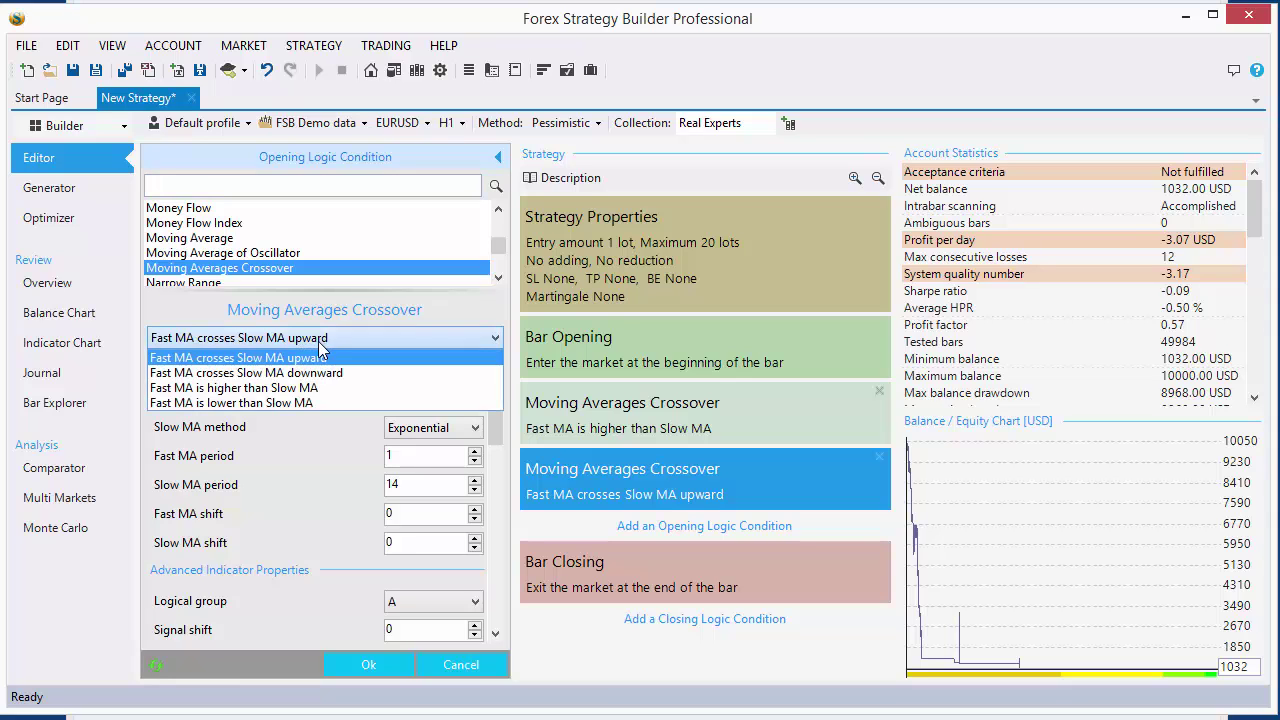
pyautogui.click(276, 404)
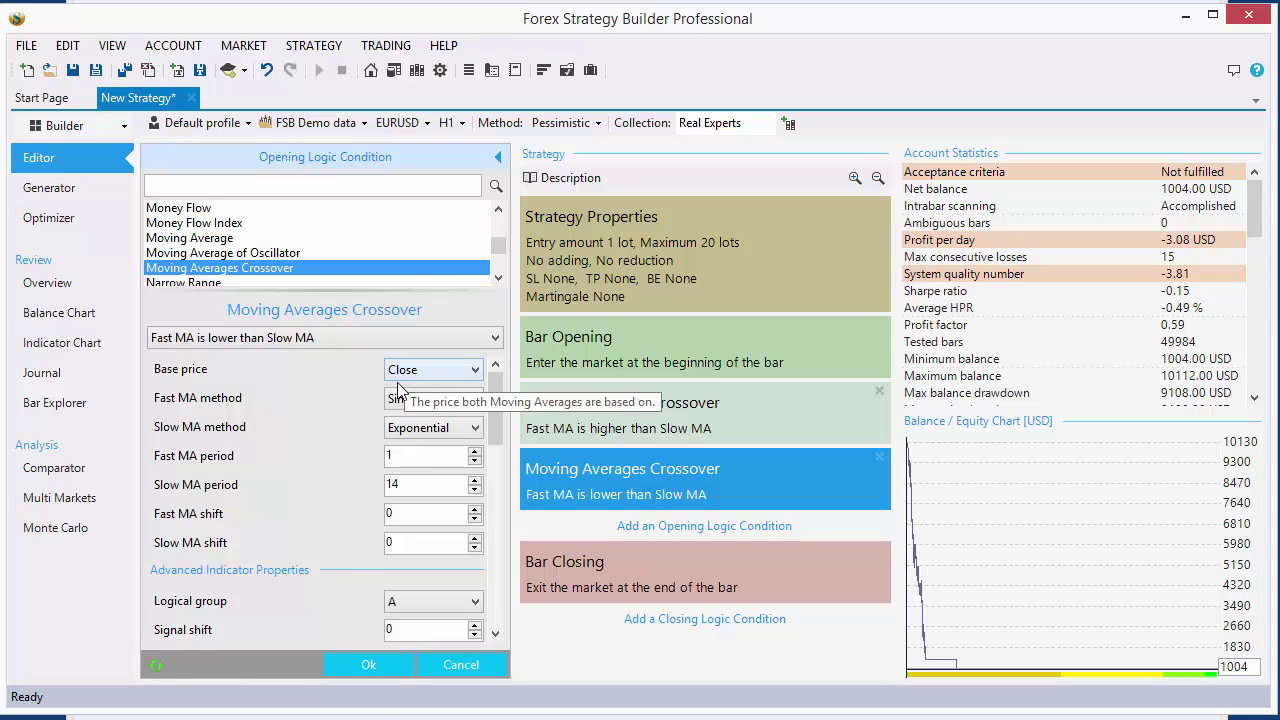
pyautogui.click(368, 664)
# Examine the long and short entries against the two slow moving averages on the indicator chart around late September and early October 2007
pyautogui.click(62, 342)
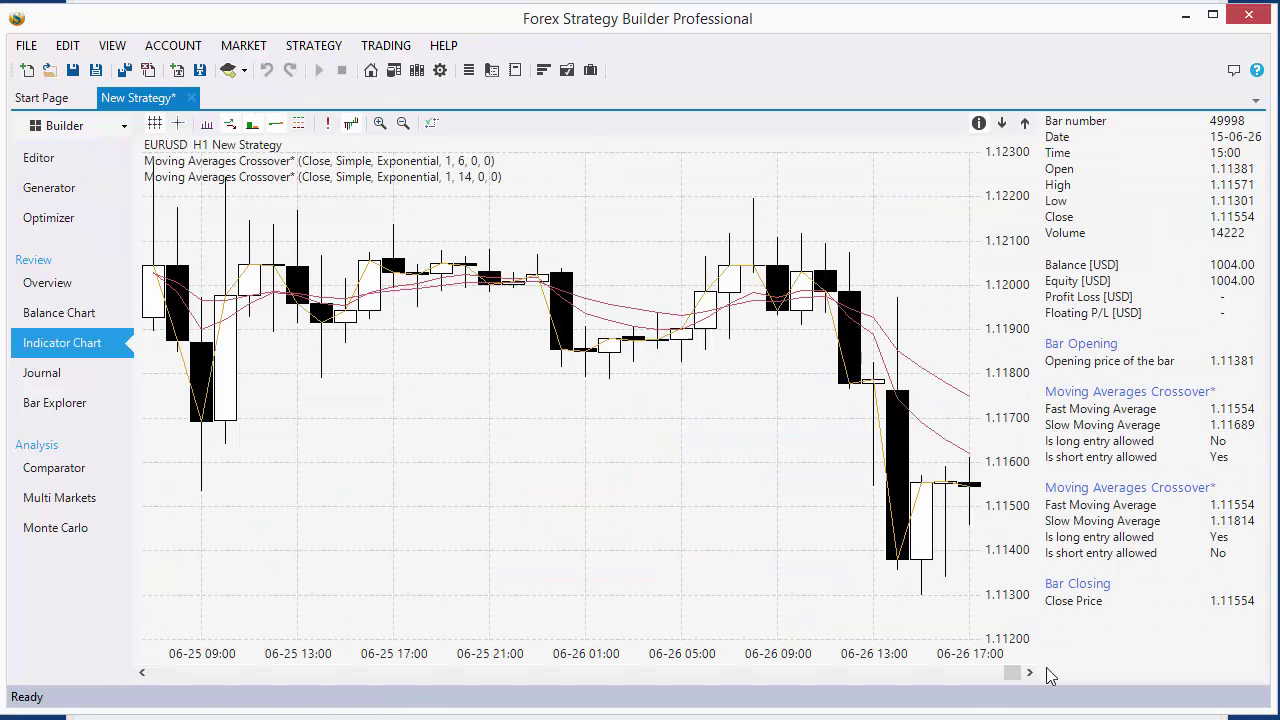
pyautogui.moveTo(1010, 673); pyautogui.dragTo(190, 652)
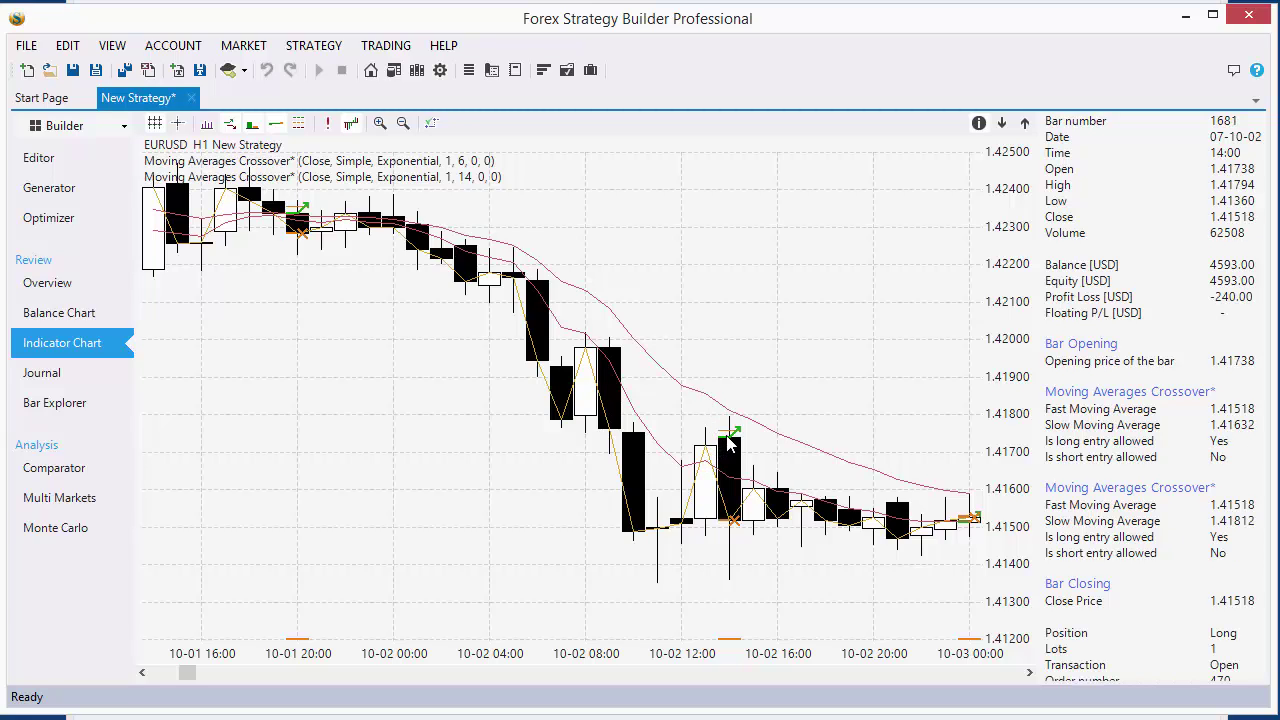
pyautogui.scroll(3, 728, 450)
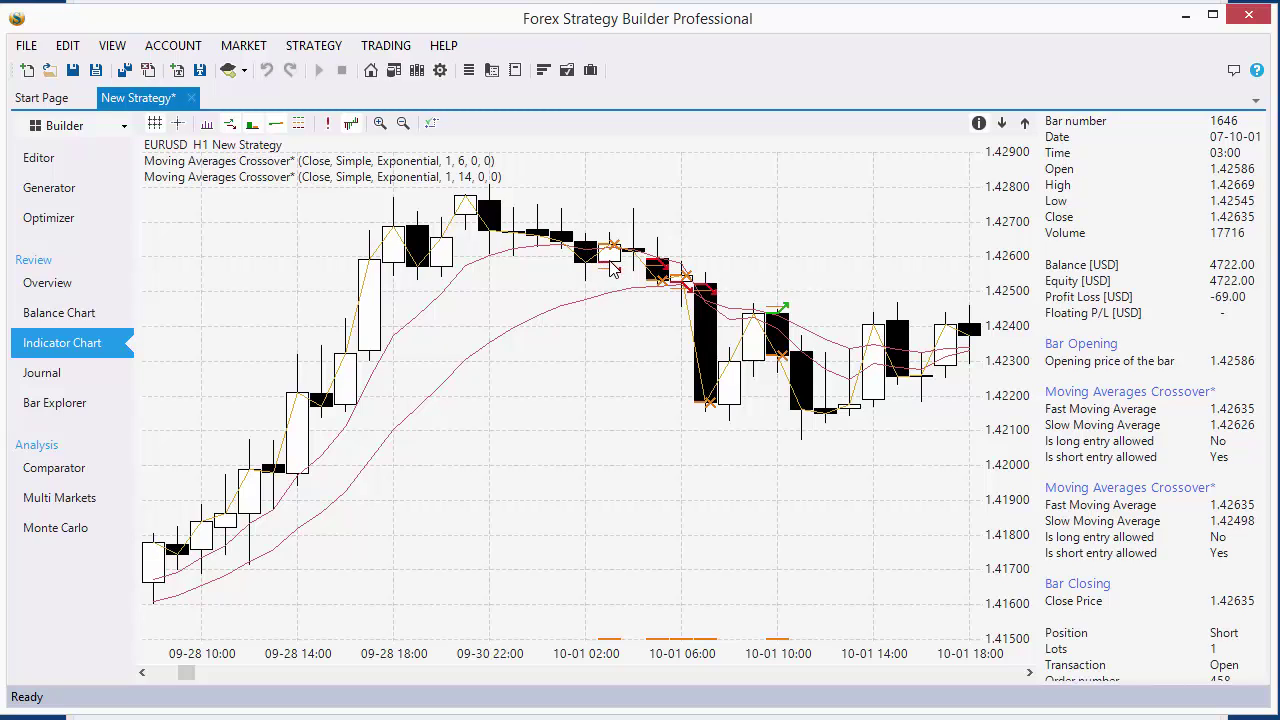
pyautogui.scroll(-2, 718, 510)
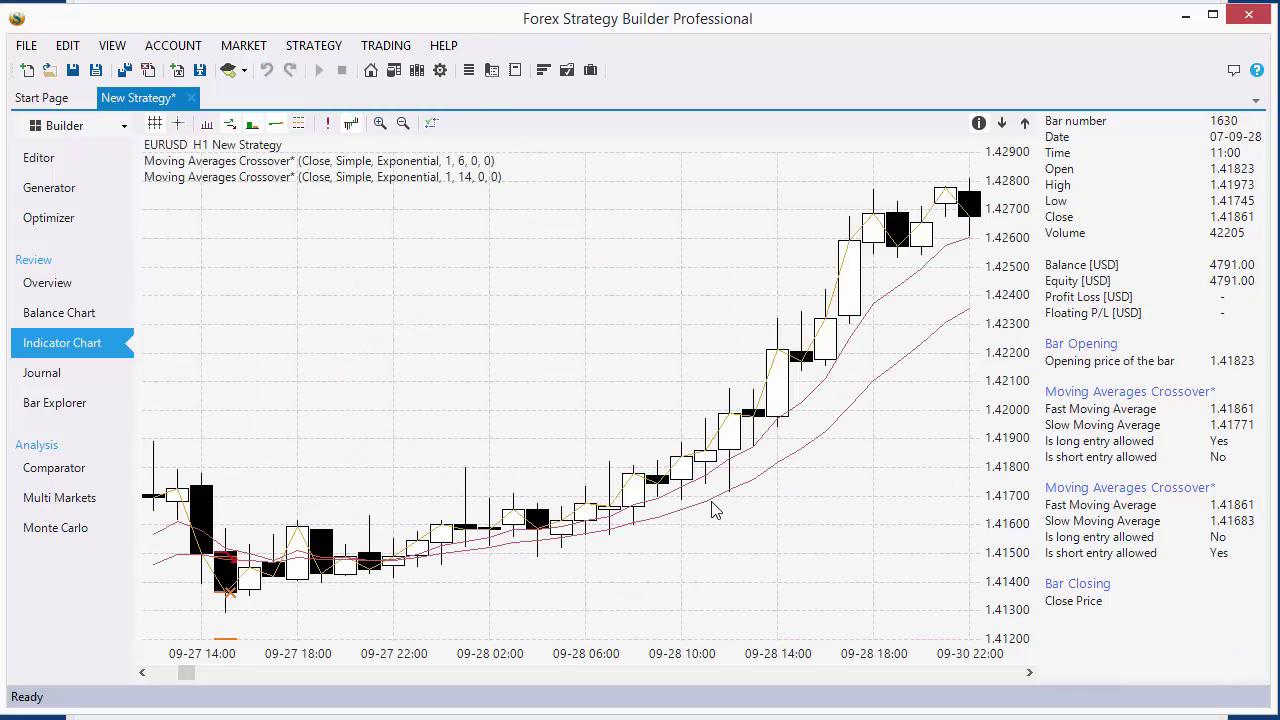
pyautogui.scroll(4, 714, 511)
pyautogui.scroll(-3, 710, 522)
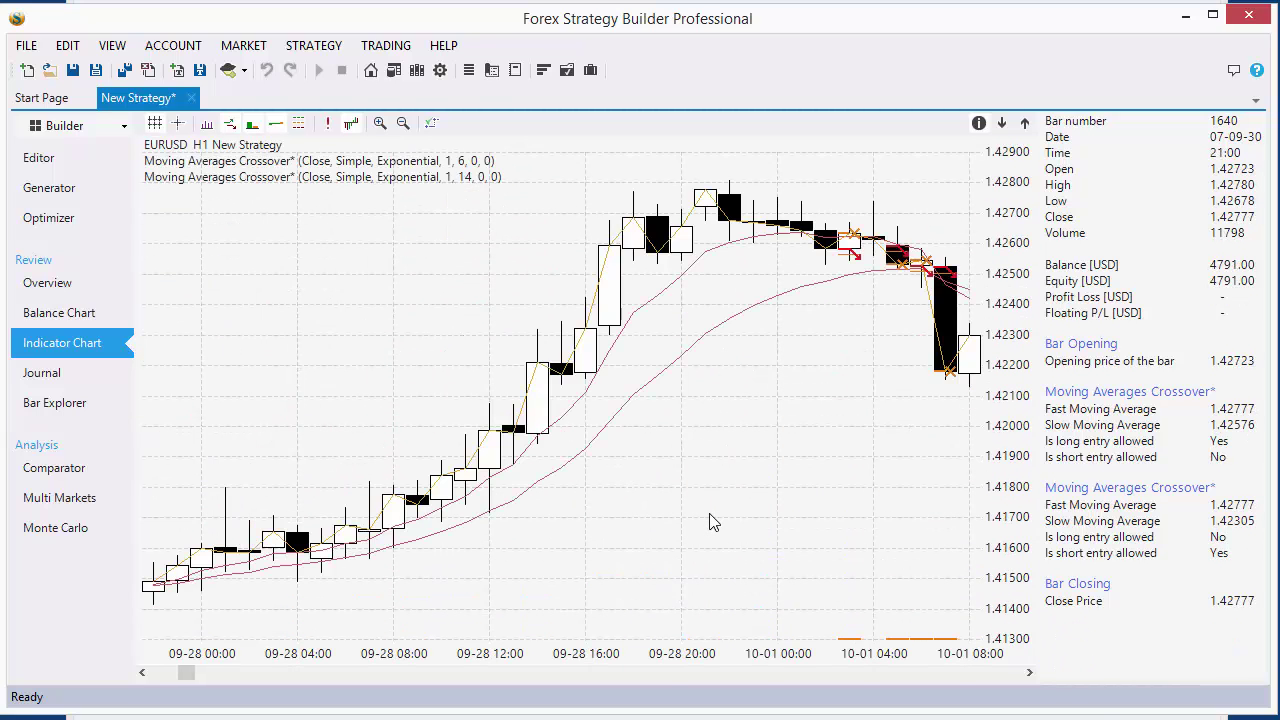
# Add a third opening logic condition to the strategy using the Moving Averages Crossover indicator
pyautogui.scroll(1, 712, 522)
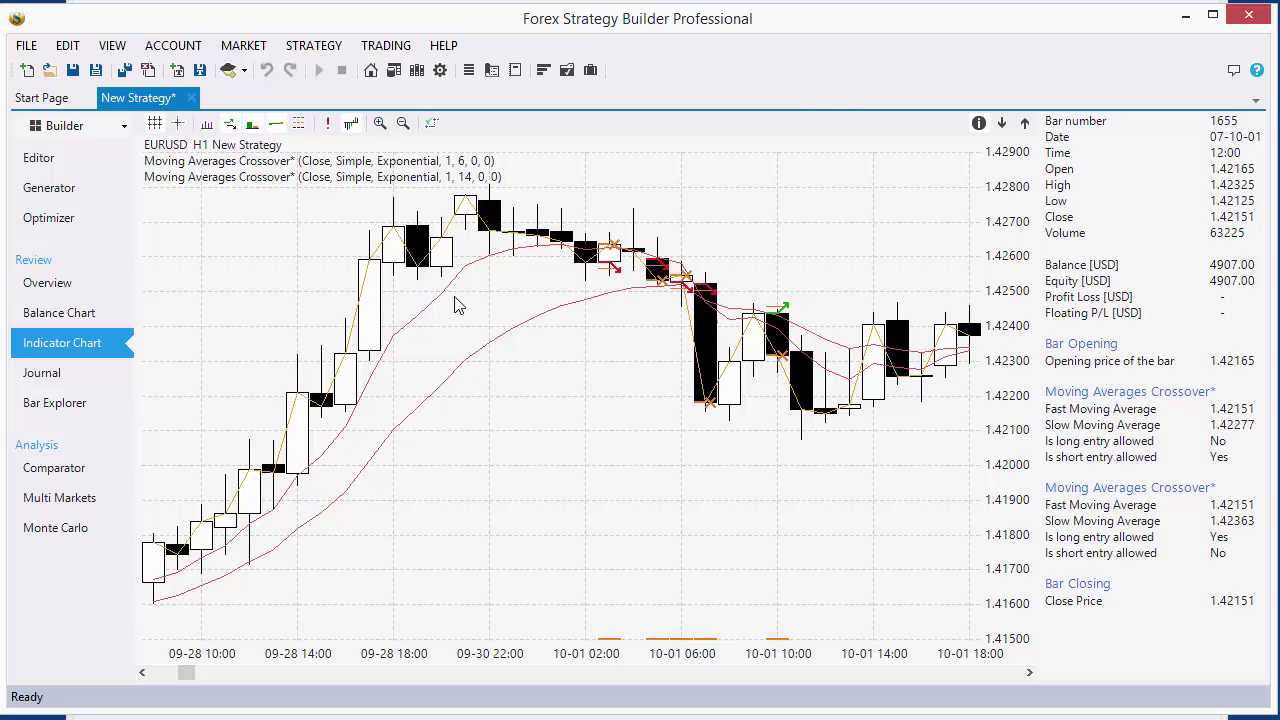
pyautogui.click(36, 160)
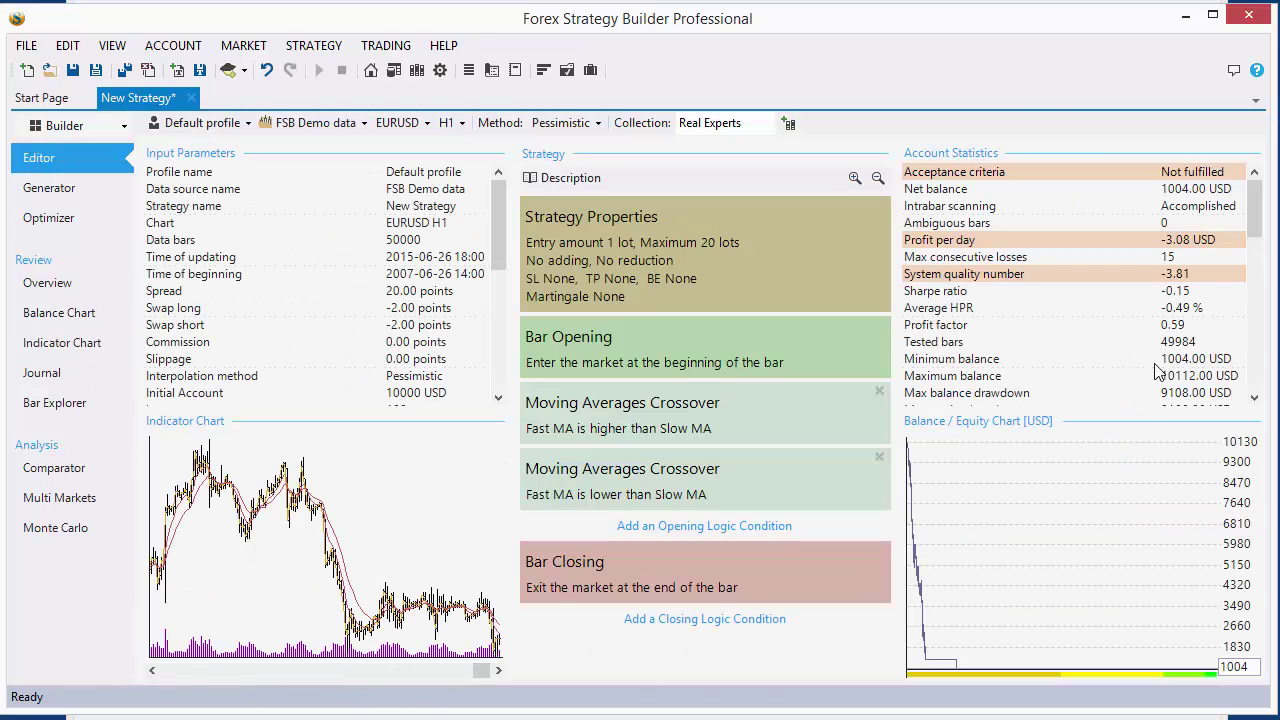
pyautogui.click(711, 529)
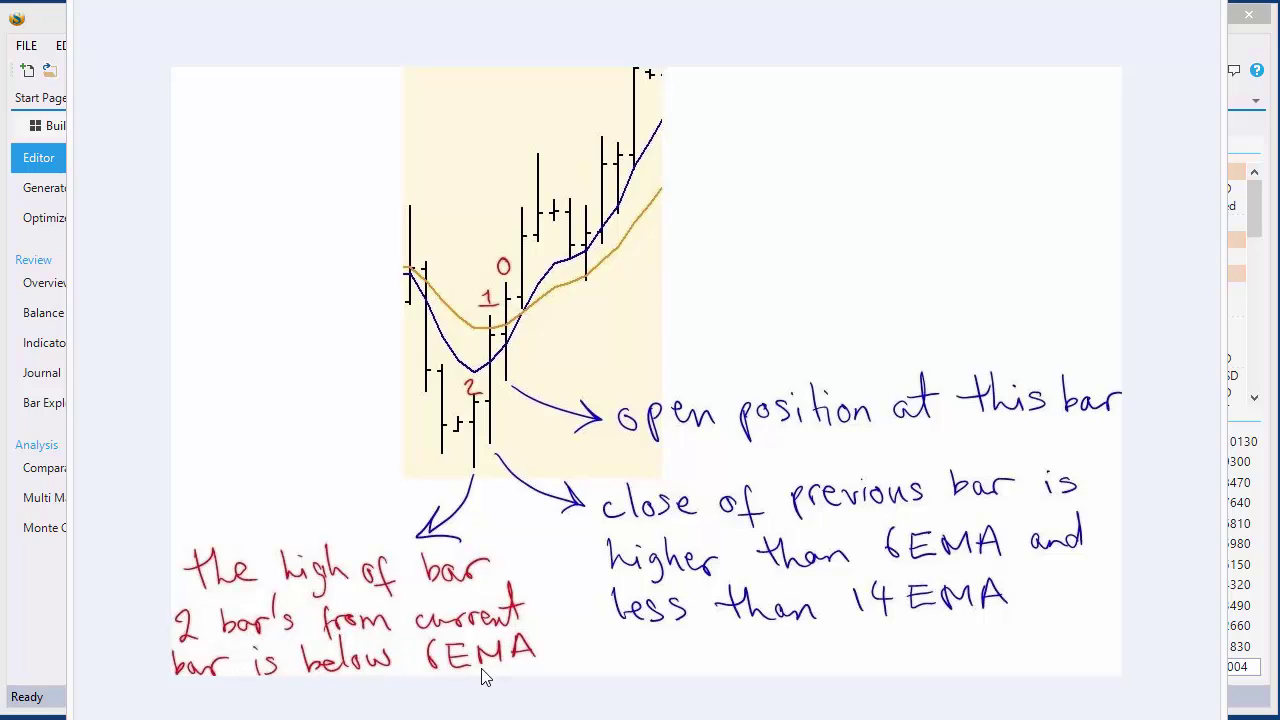
pyautogui.click(19, 630)
pyautogui.click(708, 526)
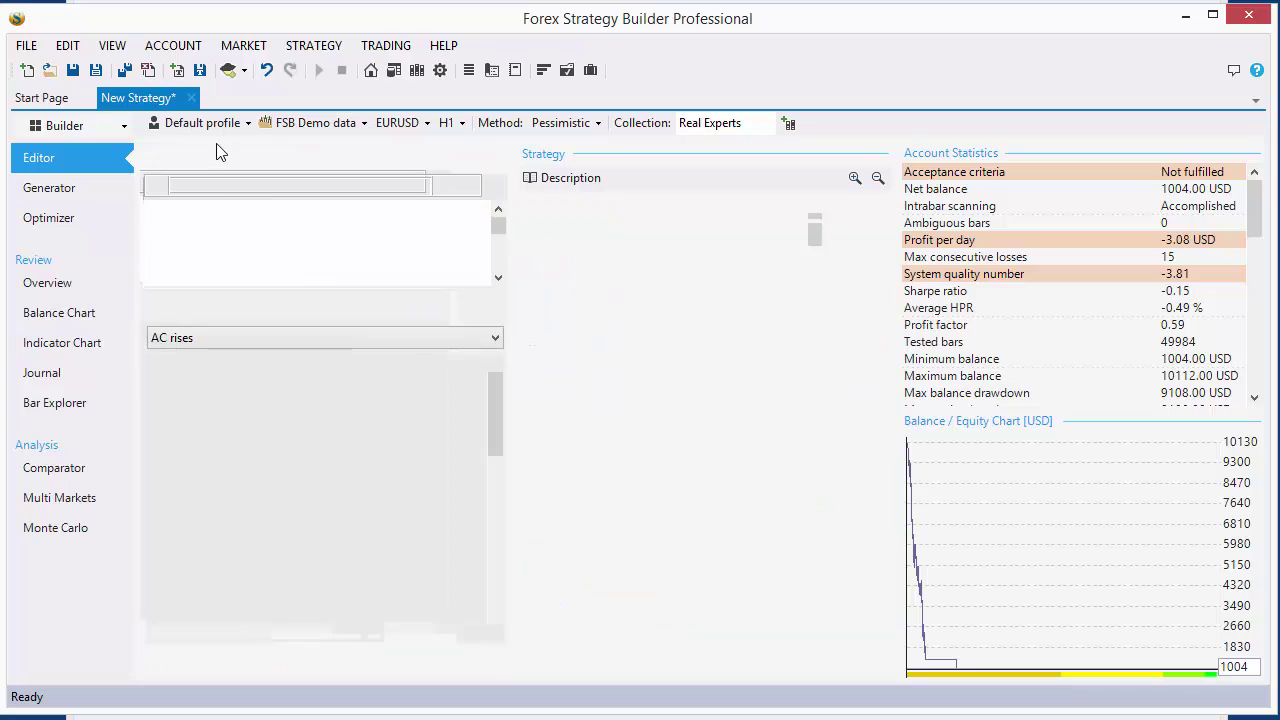
pyautogui.write('moving')
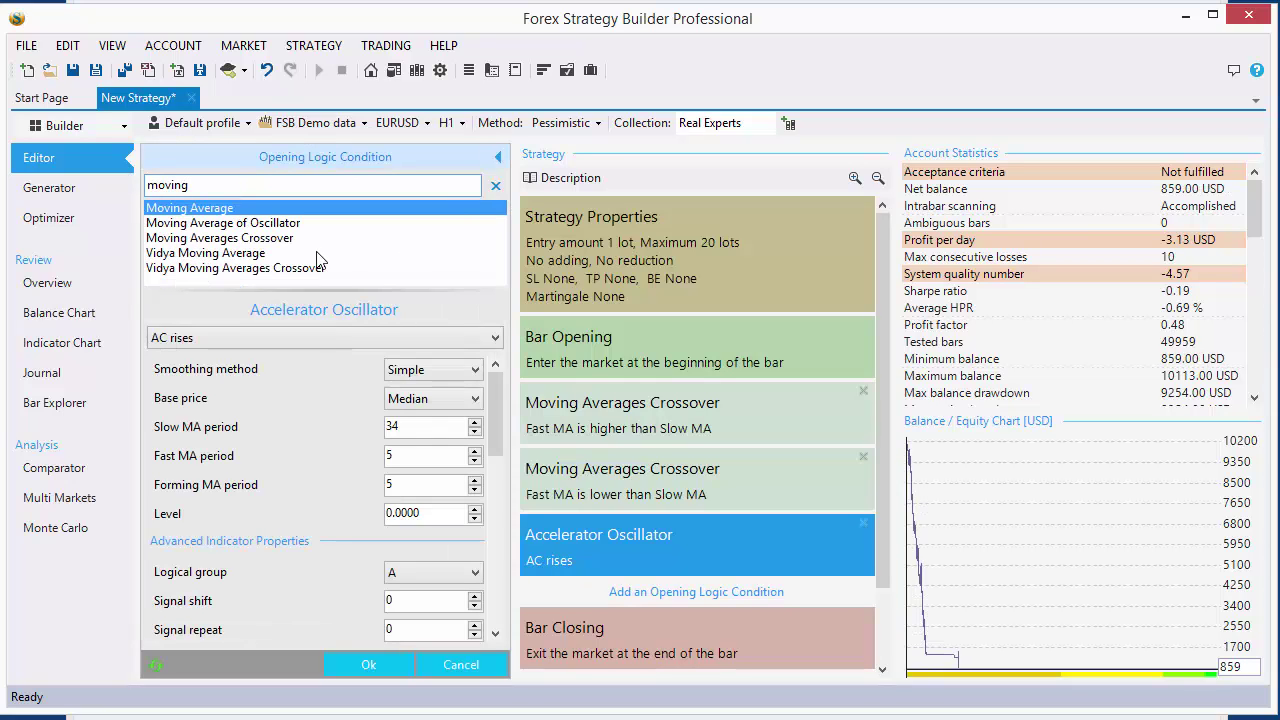
pyautogui.click(279, 240)
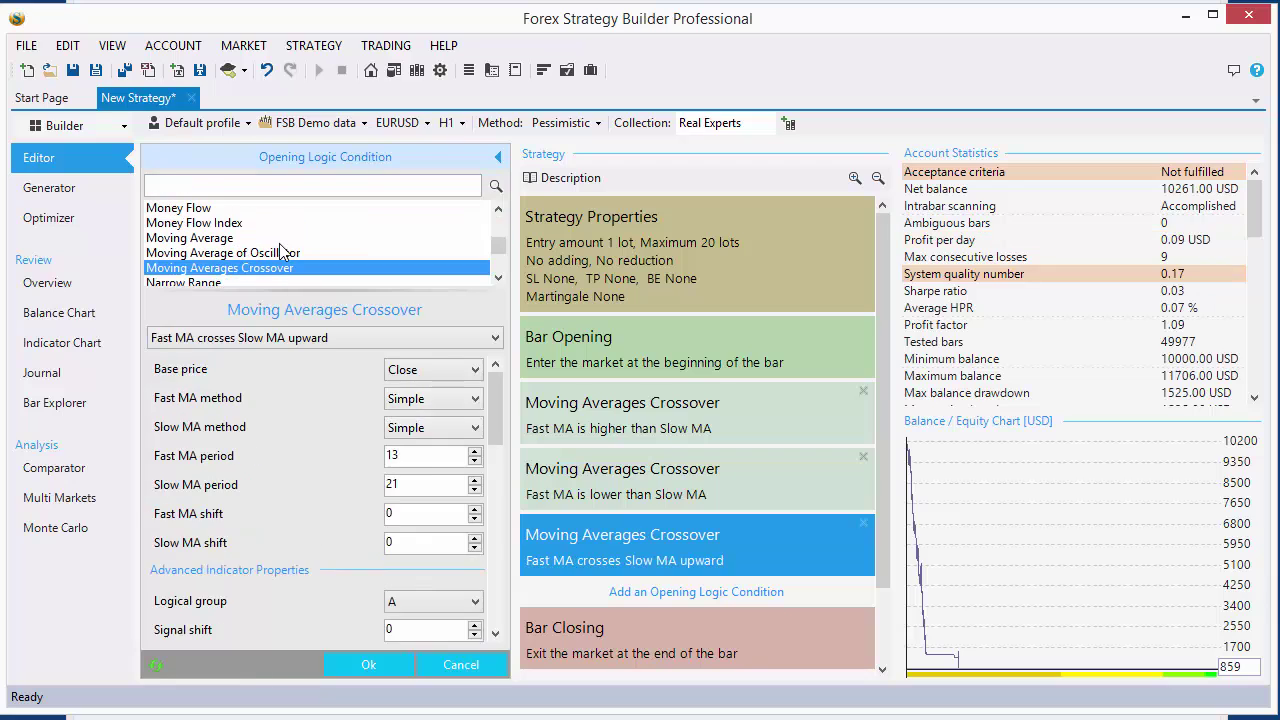
# Set the third crossover's logic to "Fast MA is lower than Slow MA", fast MA period 1, slow MA period 6 and slow MA method Exponential
pyautogui.click(222, 338)
pyautogui.press('Escape')
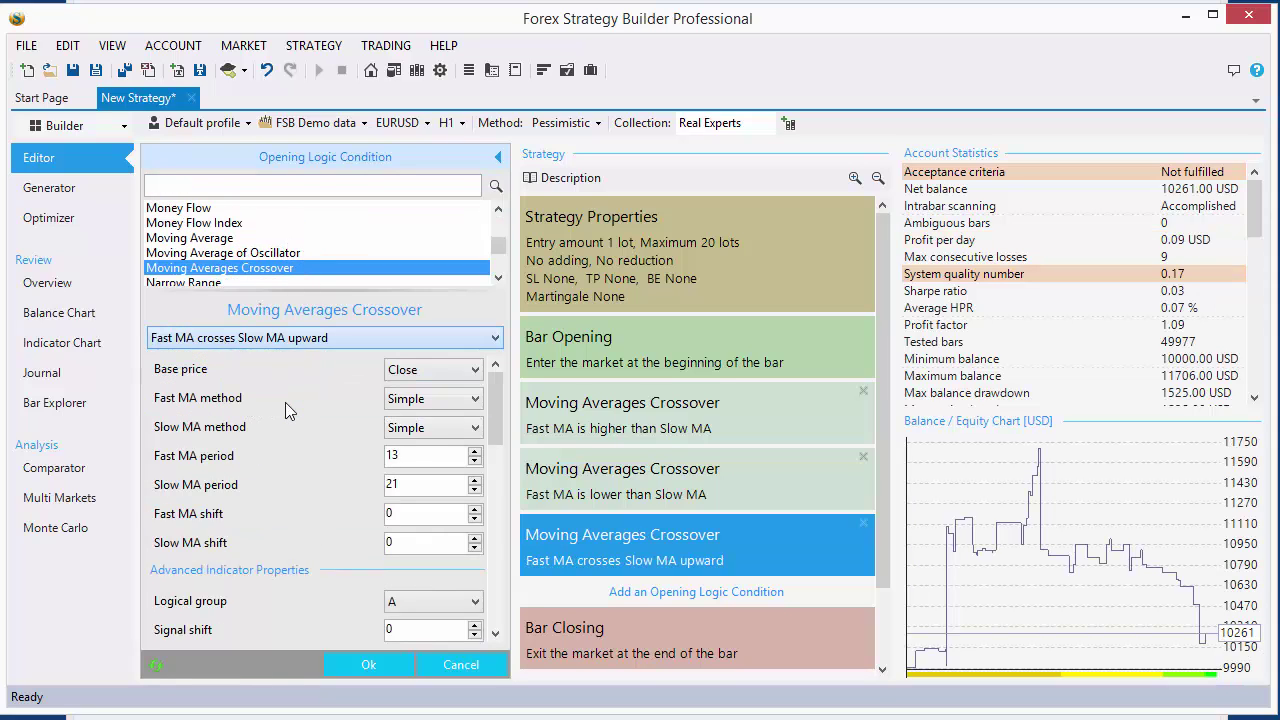
pyautogui.click(285, 402)
pyautogui.moveTo(424, 455); pyautogui.dragTo(338, 455)
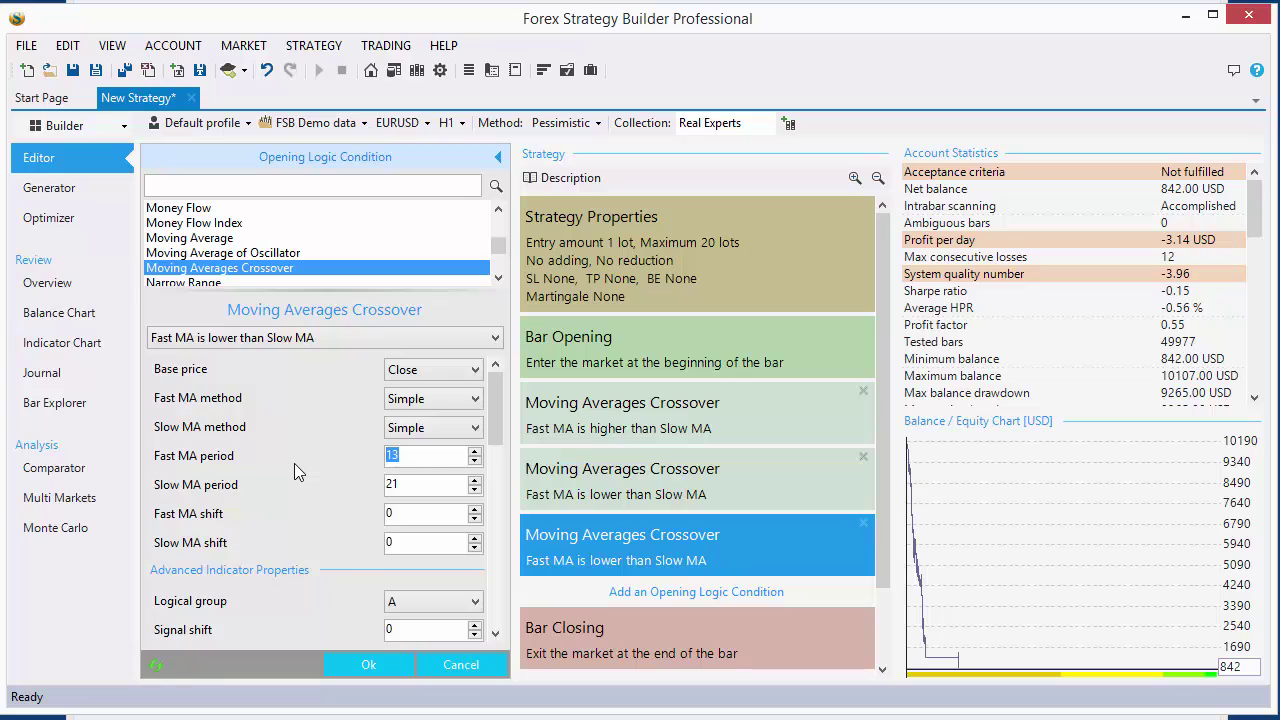
pyautogui.write('1')
pyautogui.moveTo(412, 483); pyautogui.dragTo(316, 483)
pyautogui.write('6')
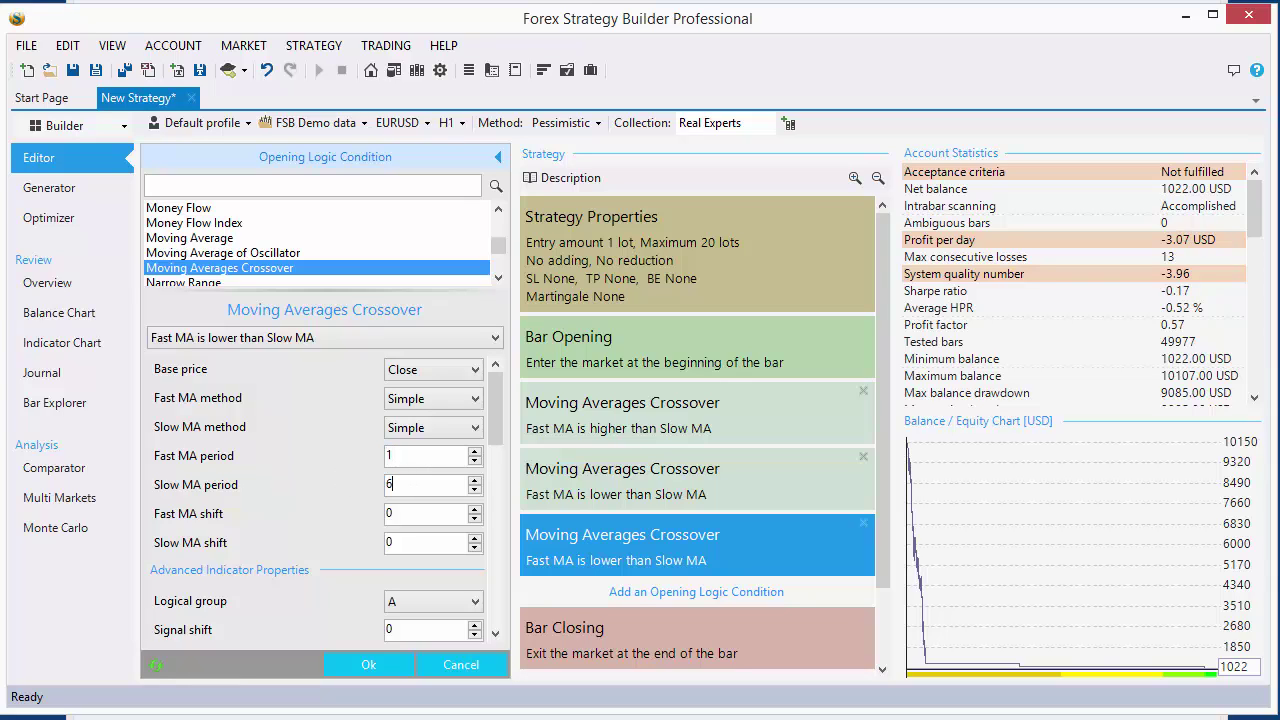
pyautogui.click(430, 430)
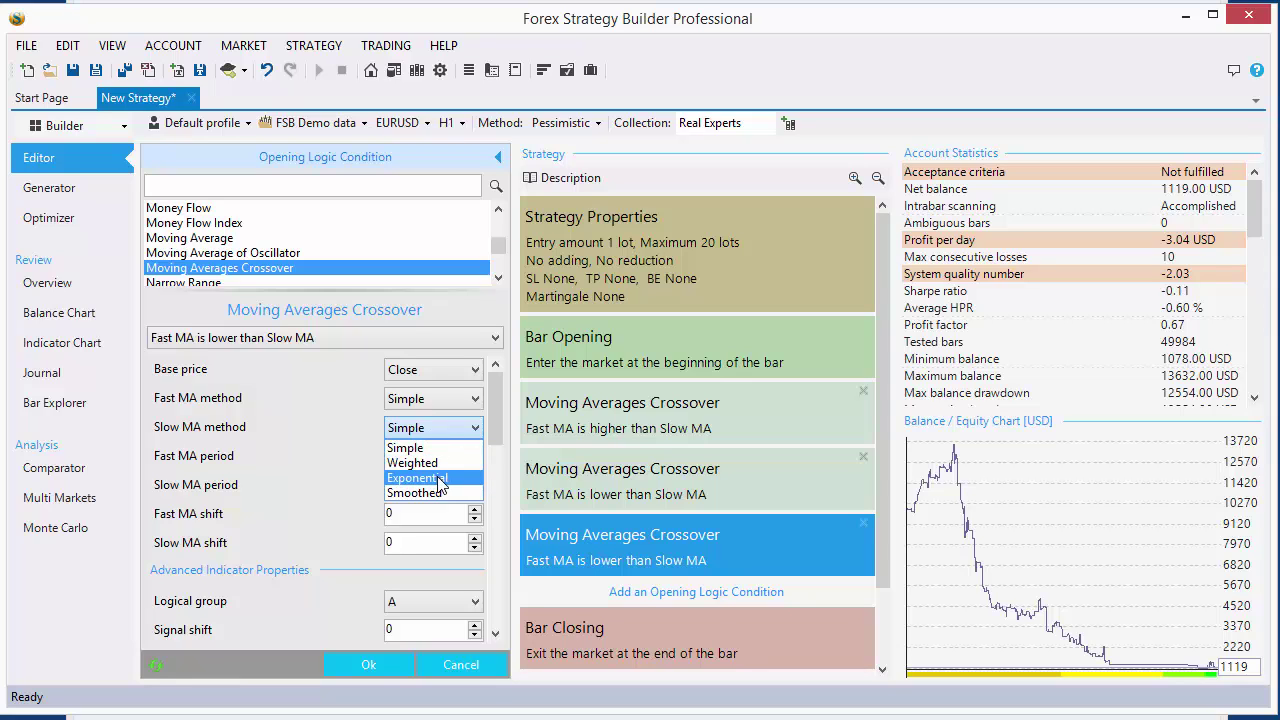
pyautogui.click(440, 480)
# Set the third crossover's signal shift to 1 and accept the condition
pyautogui.moveTo(495, 415); pyautogui.dragTo(506, 590)
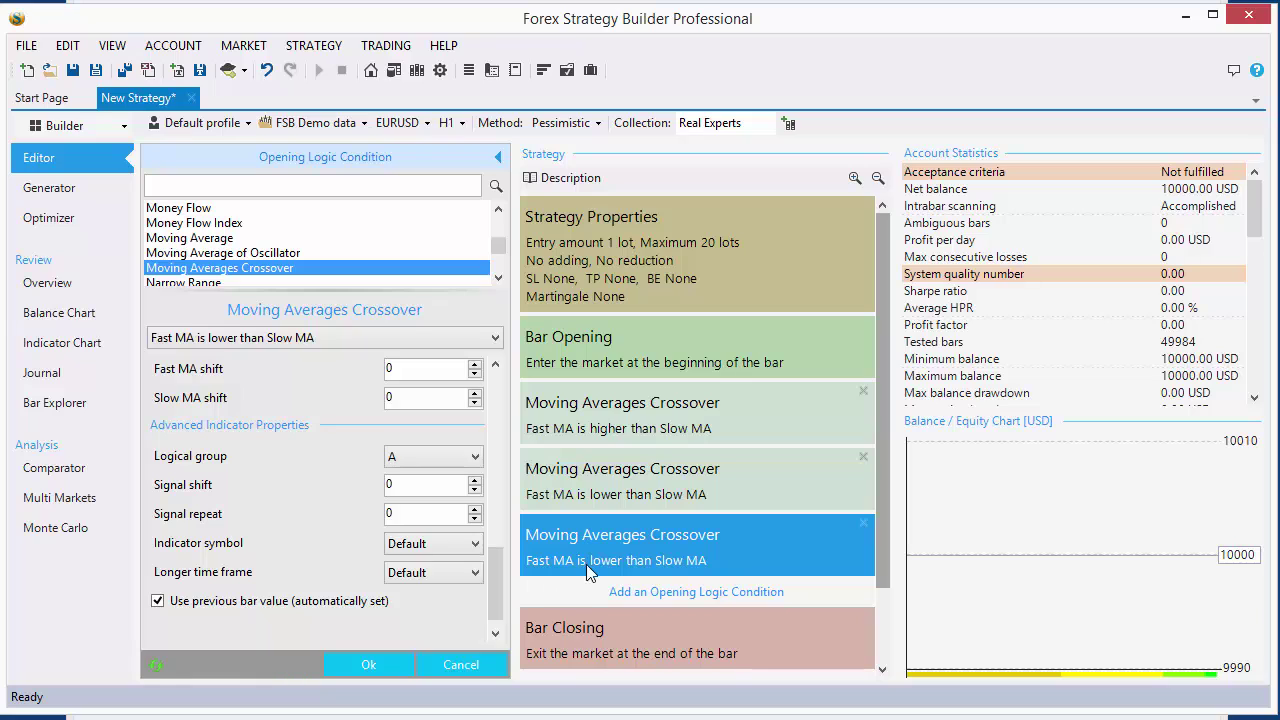
pyautogui.moveTo(501, 583); pyautogui.dragTo(500, 552)
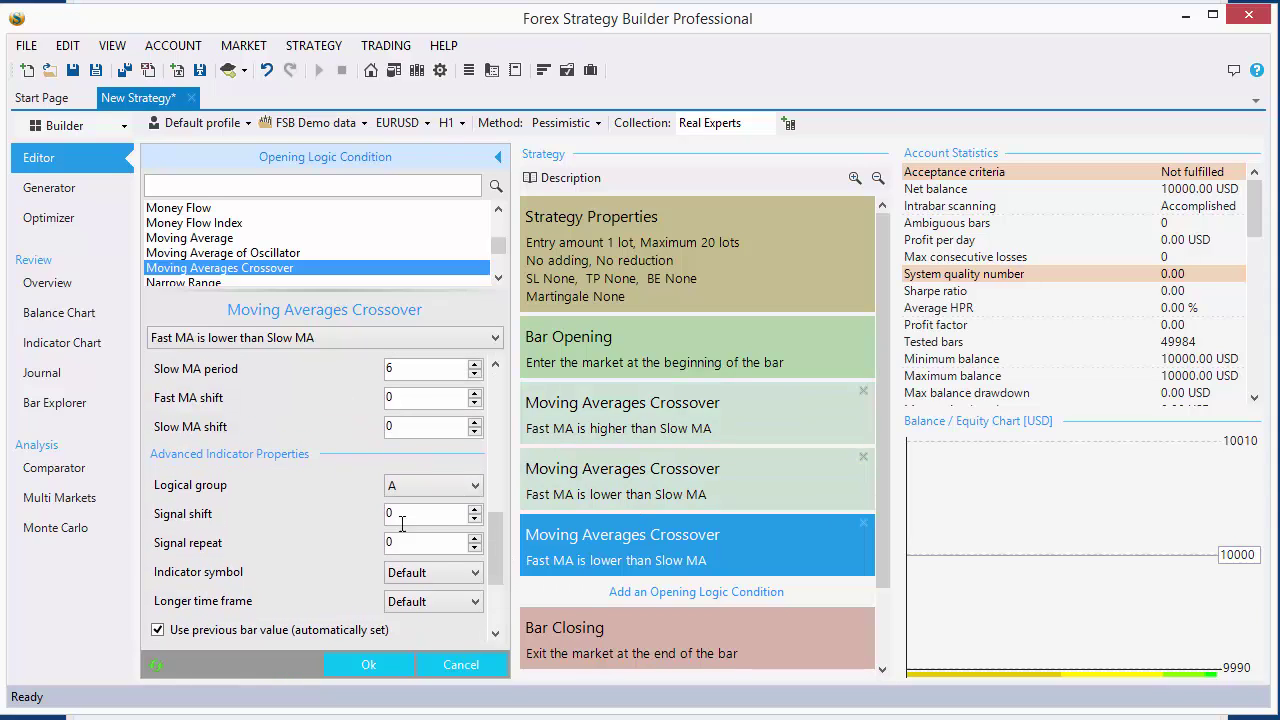
pyautogui.click(475, 510)
pyautogui.click(352, 674)
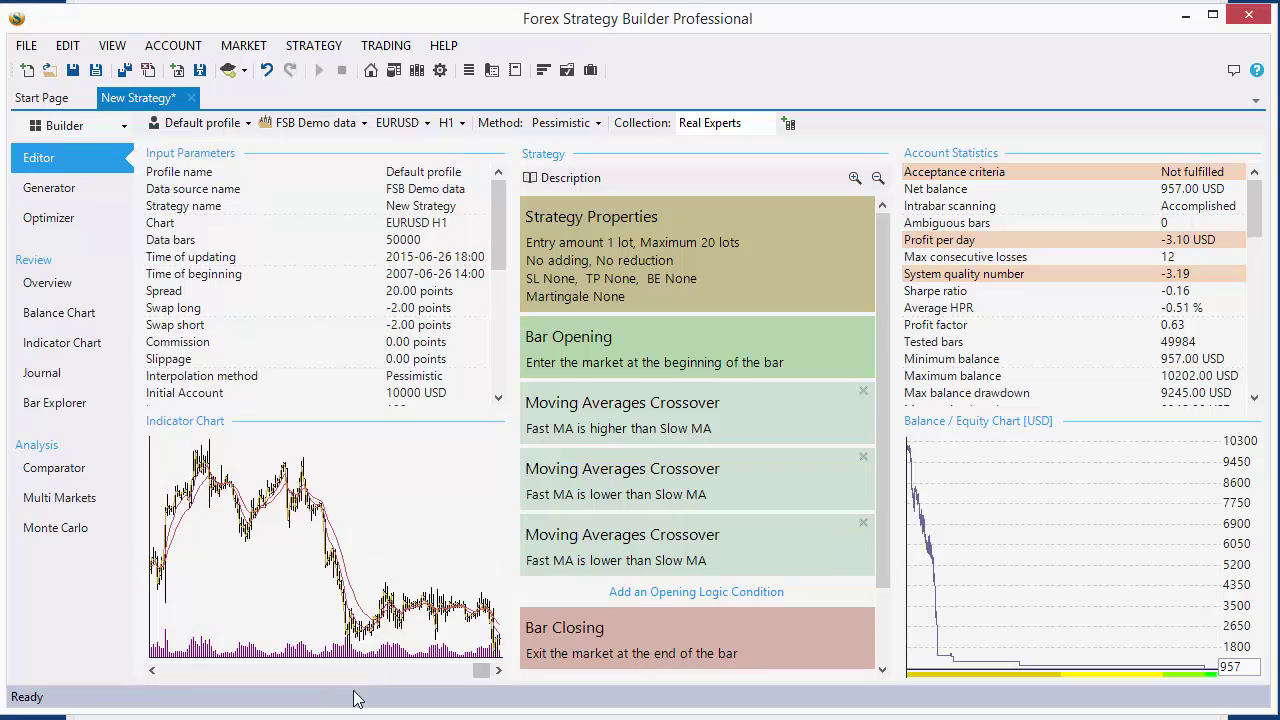
# Examine the long and short entries on the indicator chart around 2 and 3 October 2007
pyautogui.click(397, 564)
pyautogui.moveTo(1012, 672); pyautogui.dragTo(190, 682)
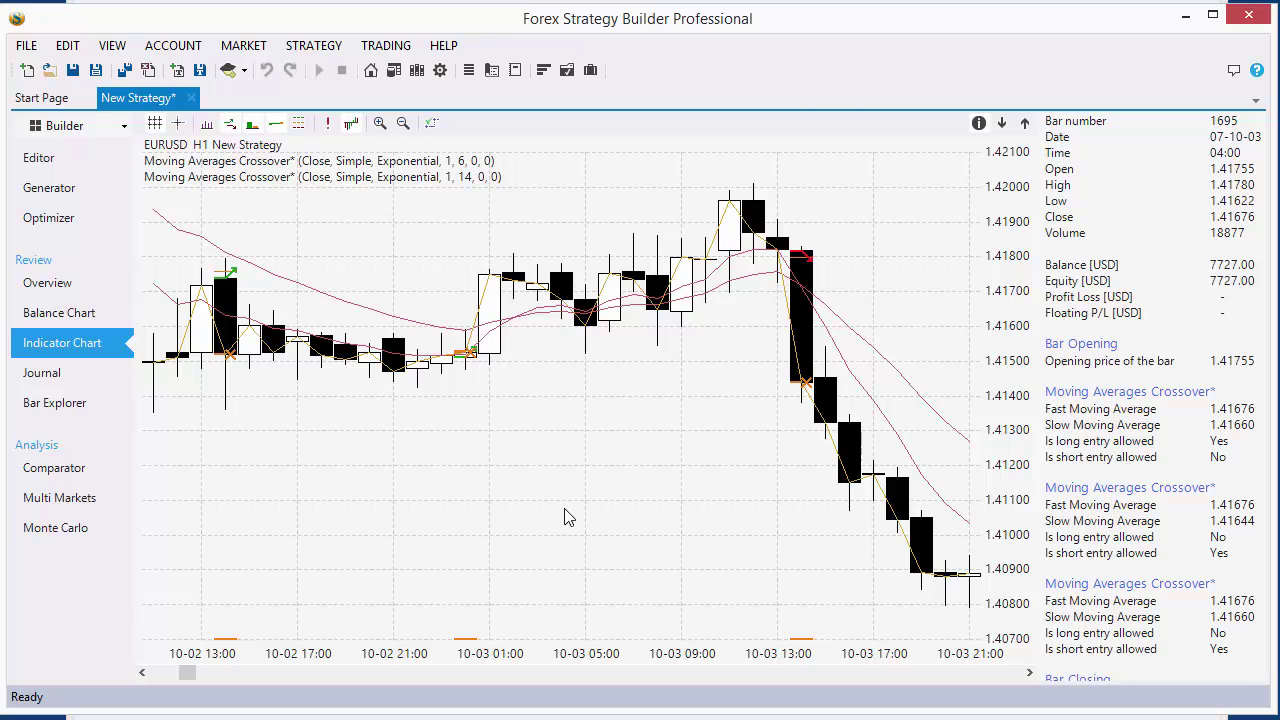
pyautogui.scroll(2, 565, 515)
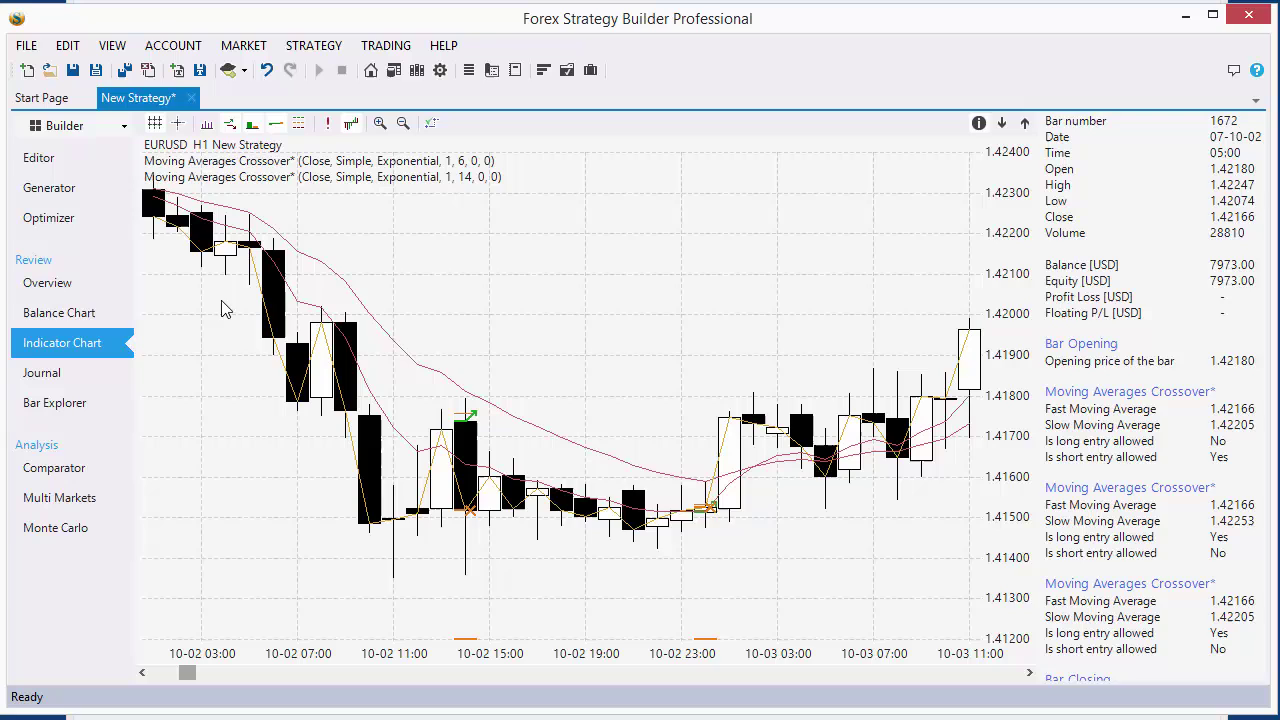
# Change the third crossover condition's base price to High and accept it
pyautogui.click(39, 157)
pyautogui.scroll(-2, 877, 516)
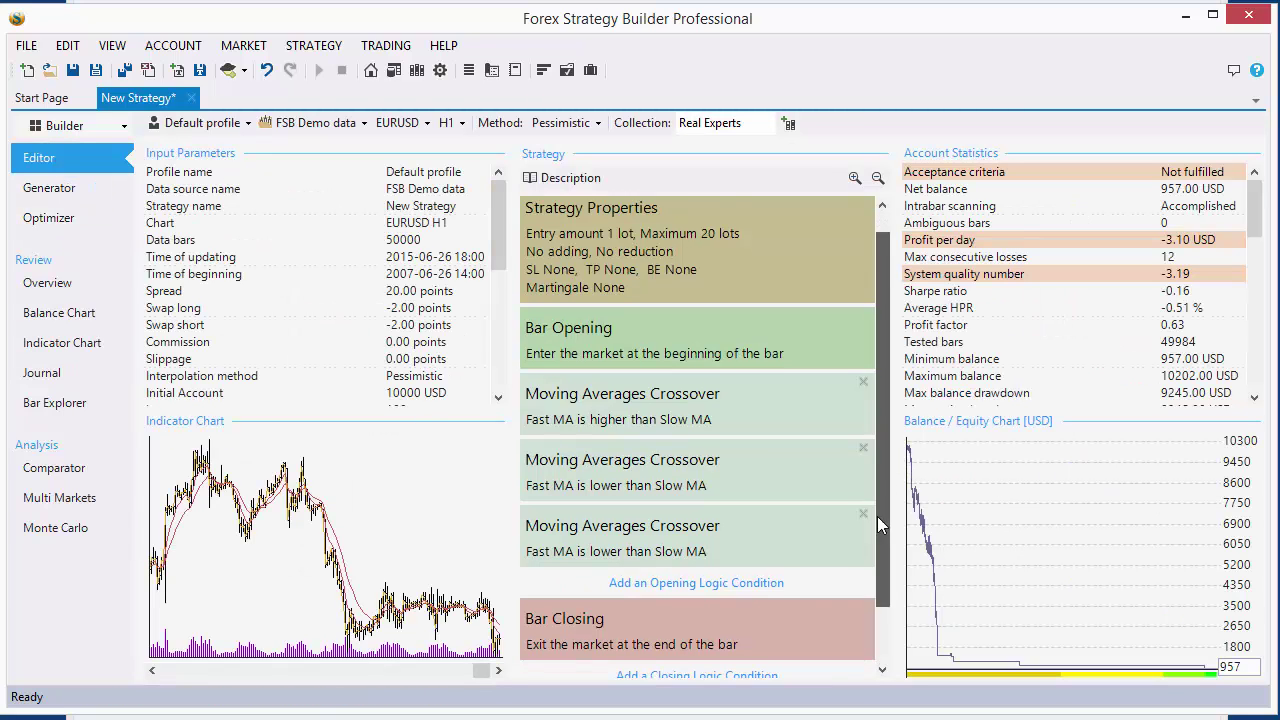
pyautogui.click(673, 521)
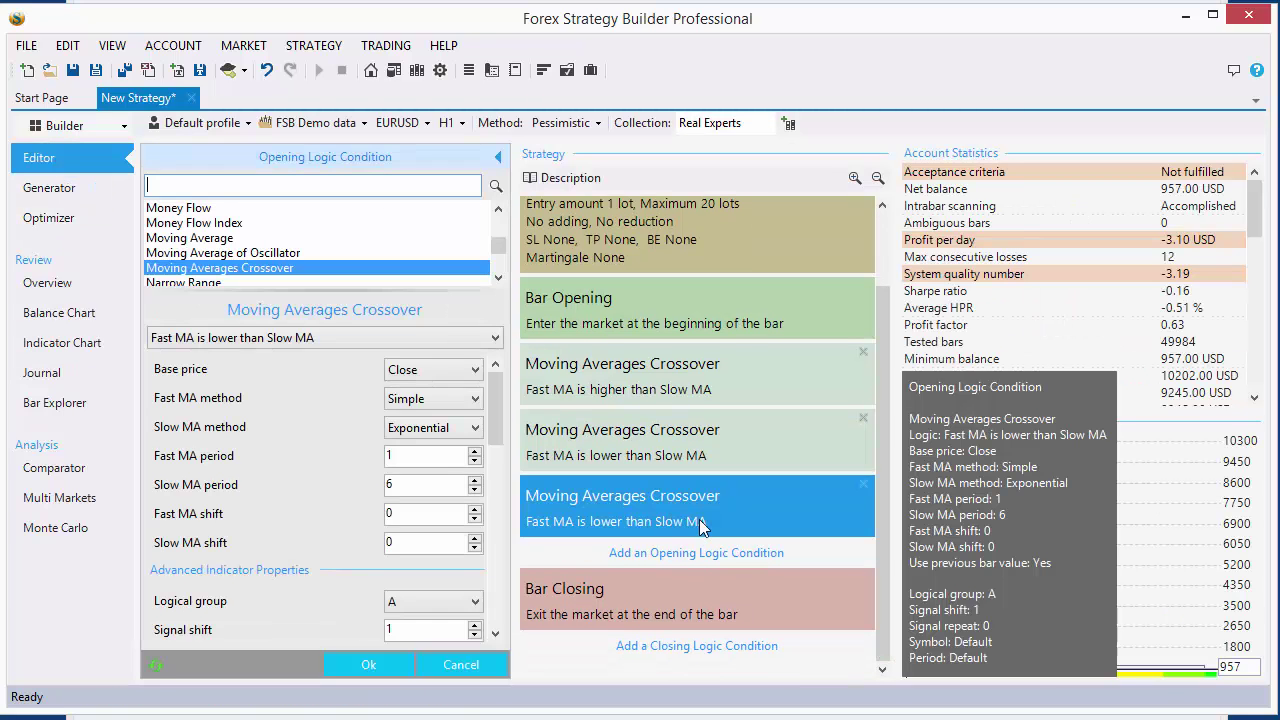
pyautogui.moveTo(493, 396); pyautogui.dragTo(498, 375)
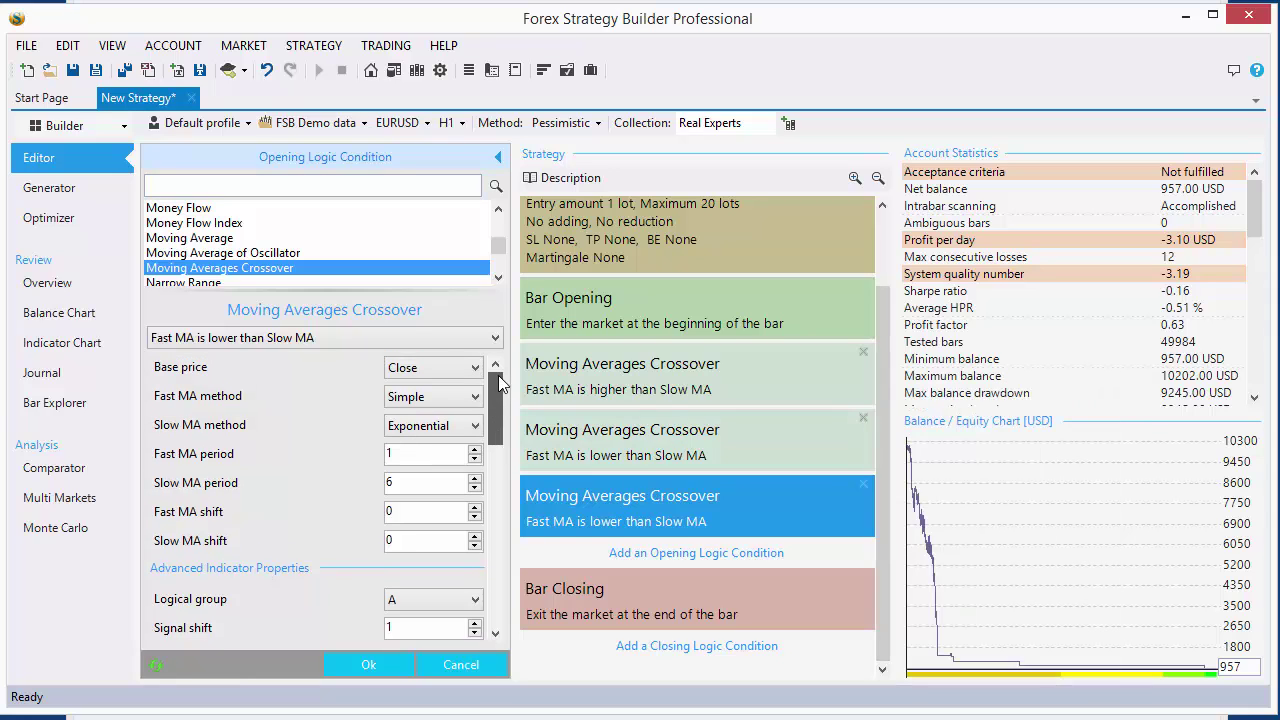
pyautogui.click(436, 374)
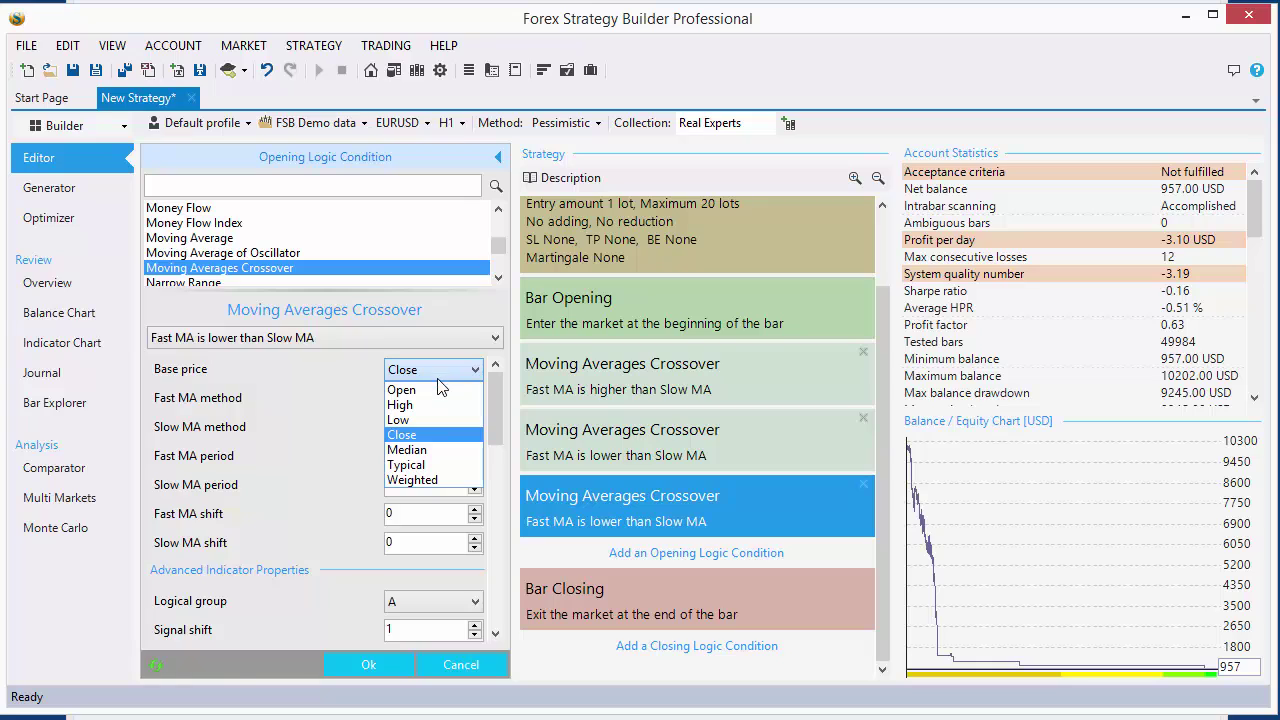
pyautogui.click(432, 408)
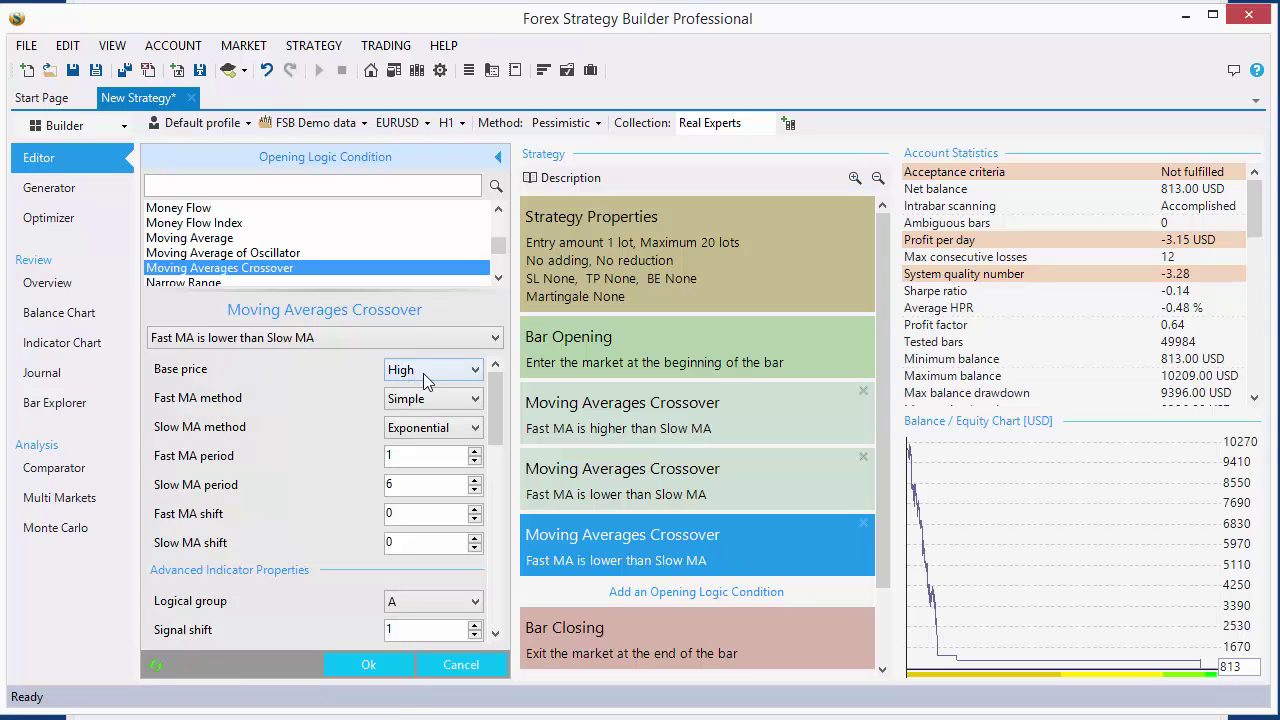
pyautogui.click(368, 664)
# Examine the earliest entries on the full indicator chart around 27 and 28 June 2007
pyautogui.click(294, 568)
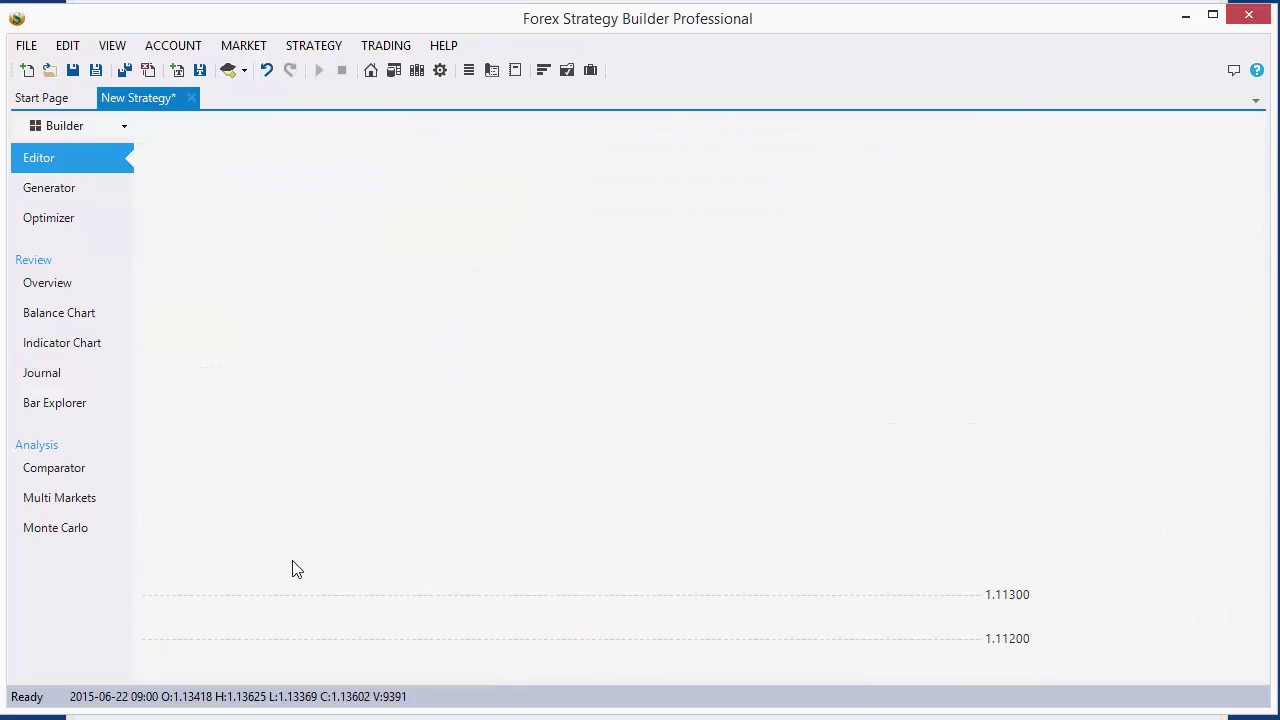
pyautogui.scroll(5, 515, 555)
pyautogui.scroll(-2, 610, 578)
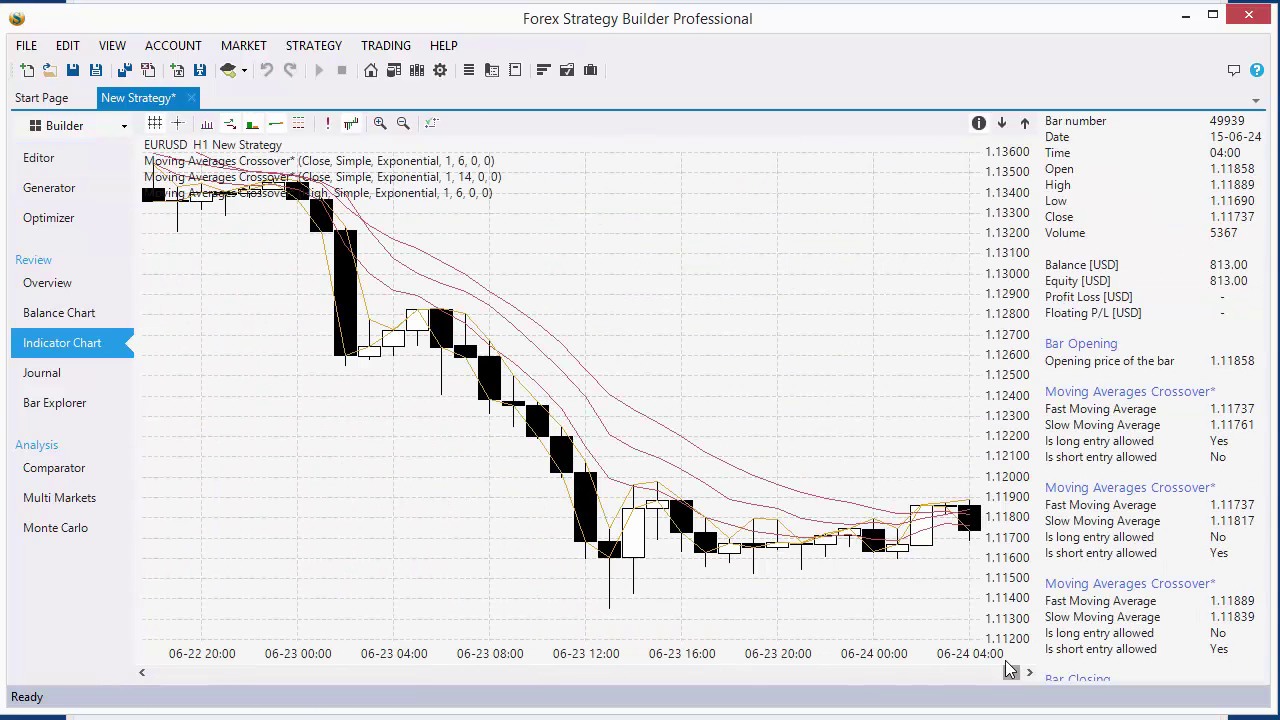
pyautogui.moveTo(1011, 673); pyautogui.dragTo(120, 684)
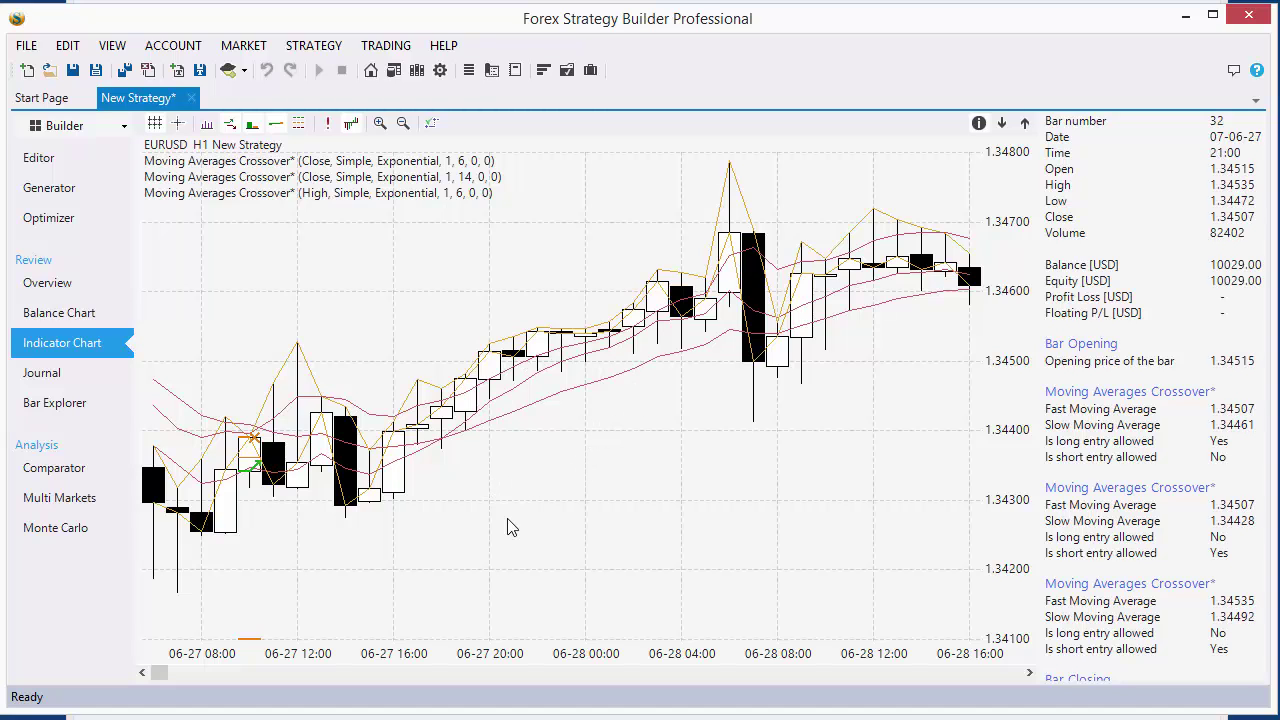
# Review the long and short opening conditions in the strategy overview, checking the High-based crossover in the short logic
pyautogui.click(108, 286)
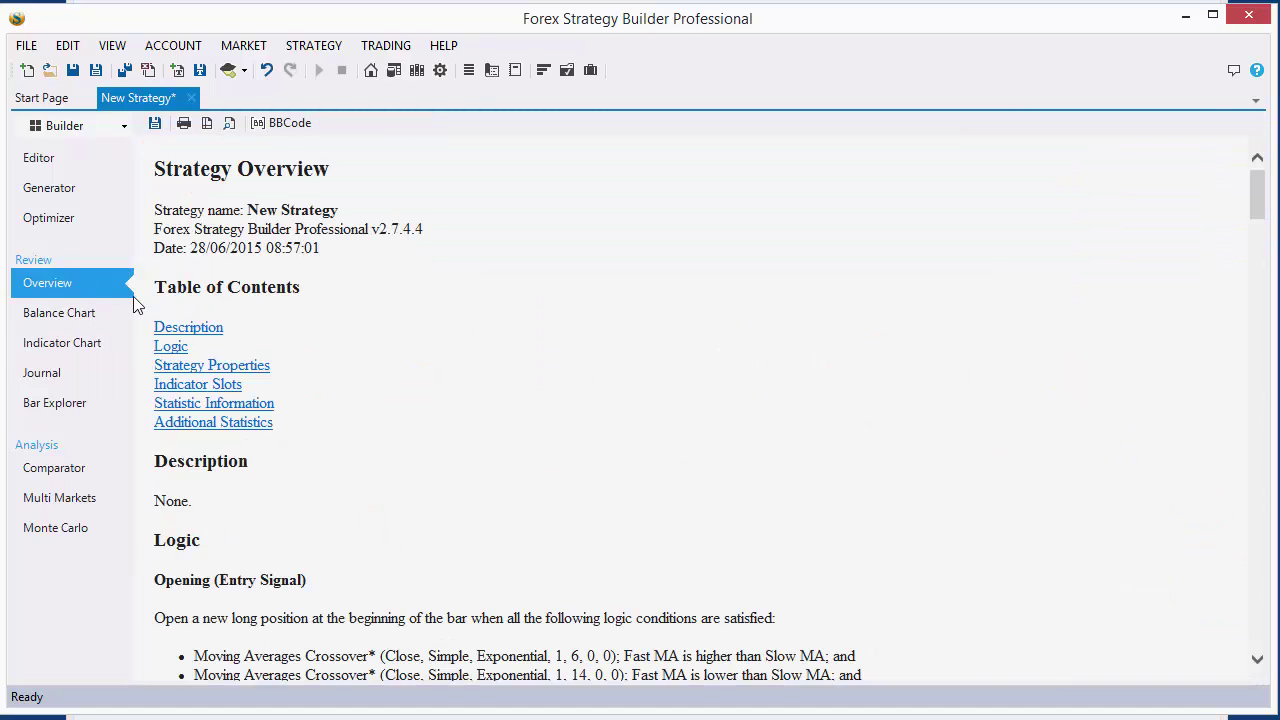
pyautogui.scroll(-5, 550, 420)
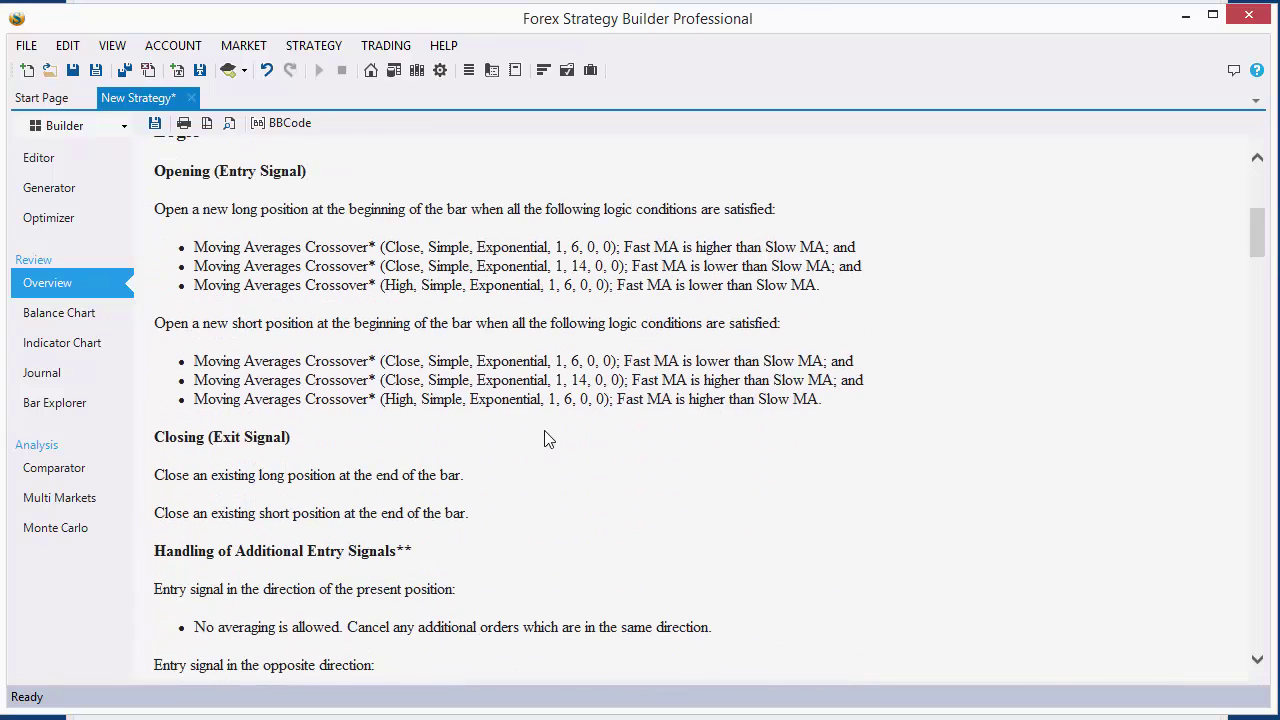
pyautogui.scroll(1, 548, 438)
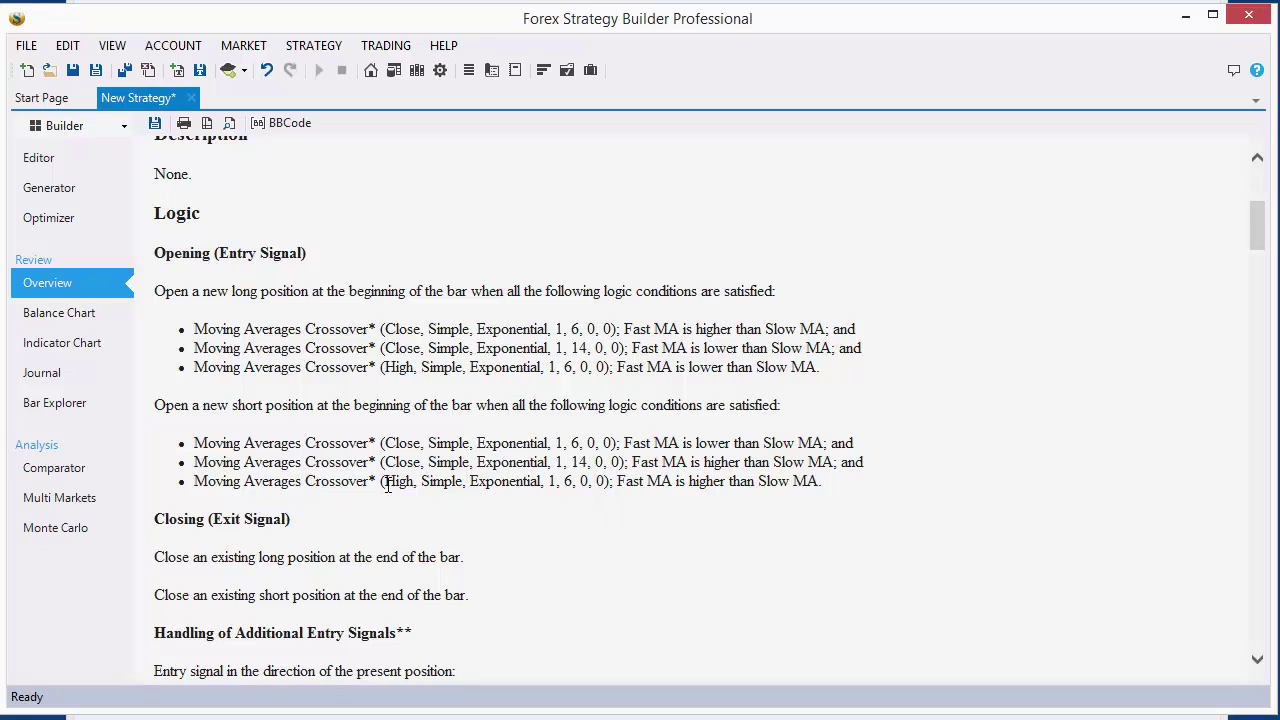
pyautogui.moveTo(388, 485); pyautogui.dragTo(412, 485)
# Try logical group B for the first crossover condition and return it to group A
pyautogui.click(45, 162)
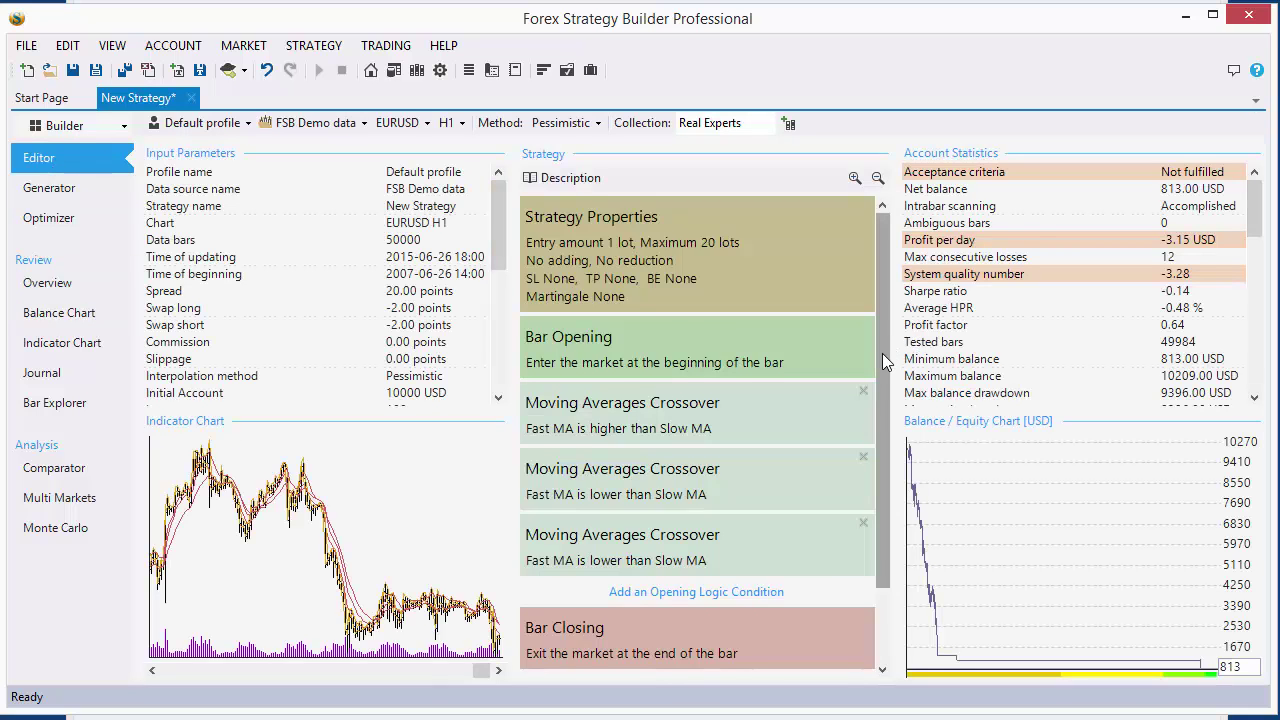
pyautogui.scroll(-2, 883, 358)
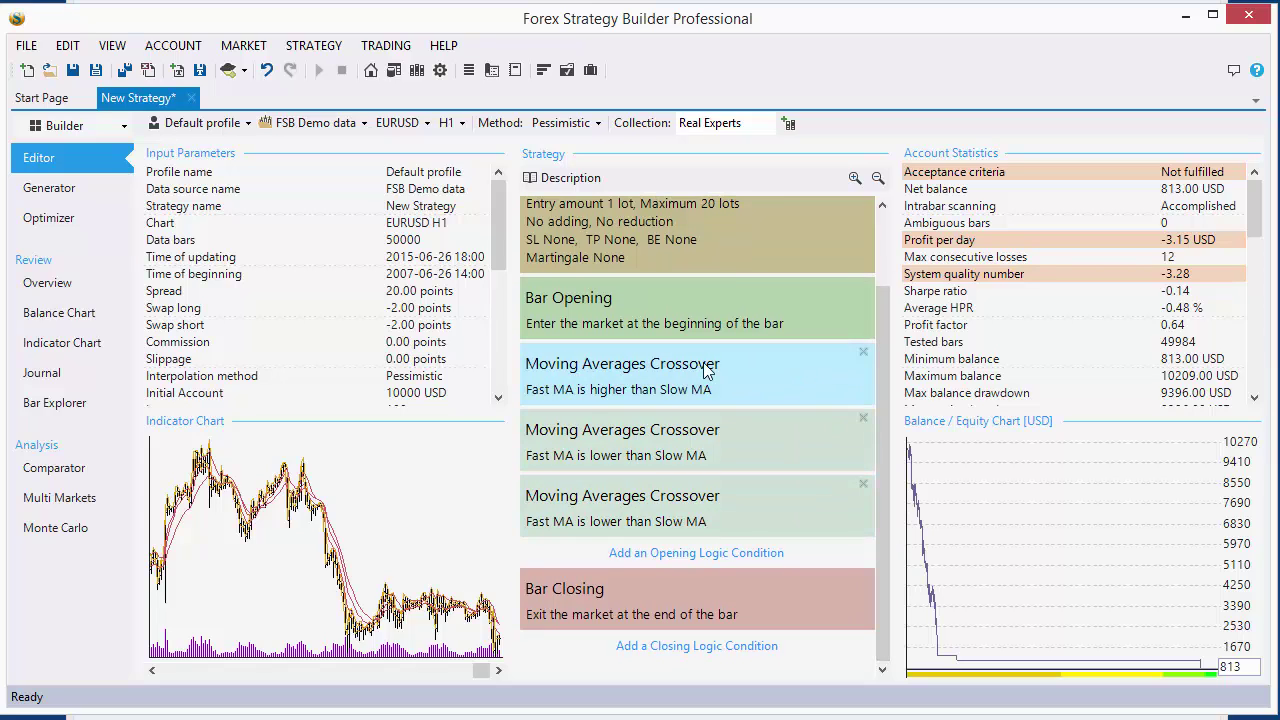
pyautogui.click(642, 386)
pyautogui.moveTo(505, 393); pyautogui.dragTo(502, 528)
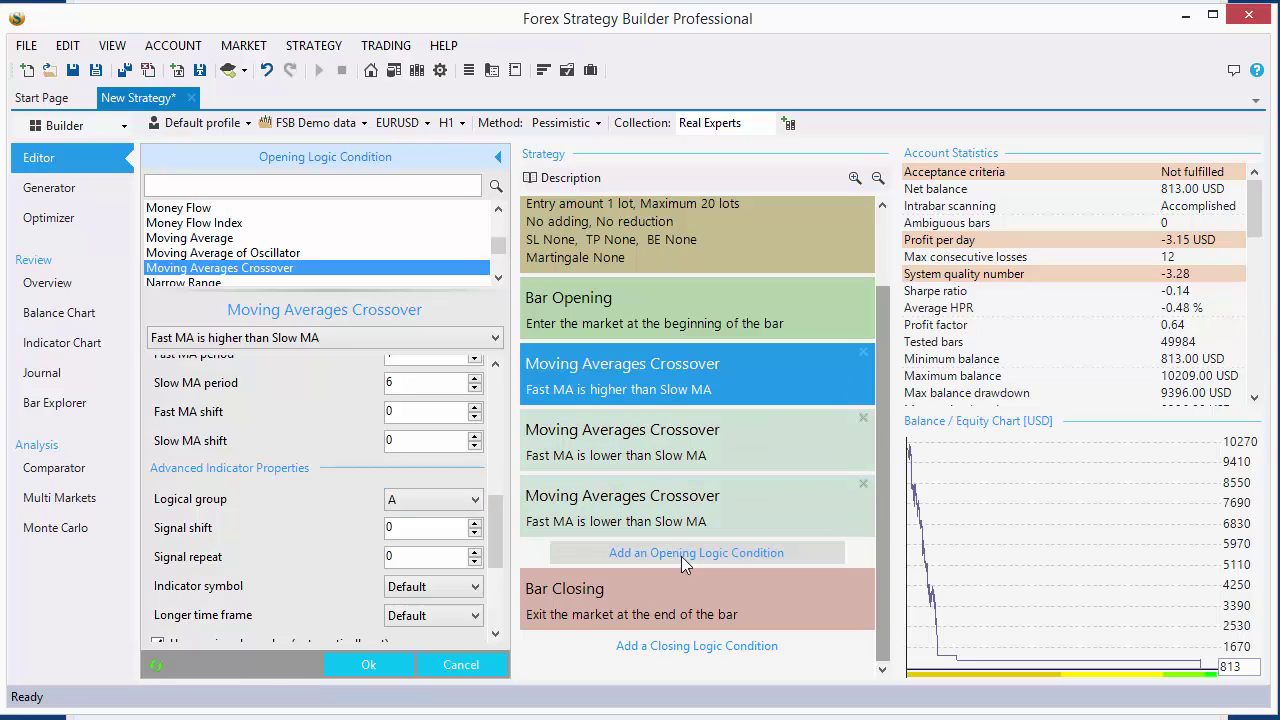
pyautogui.click(449, 500)
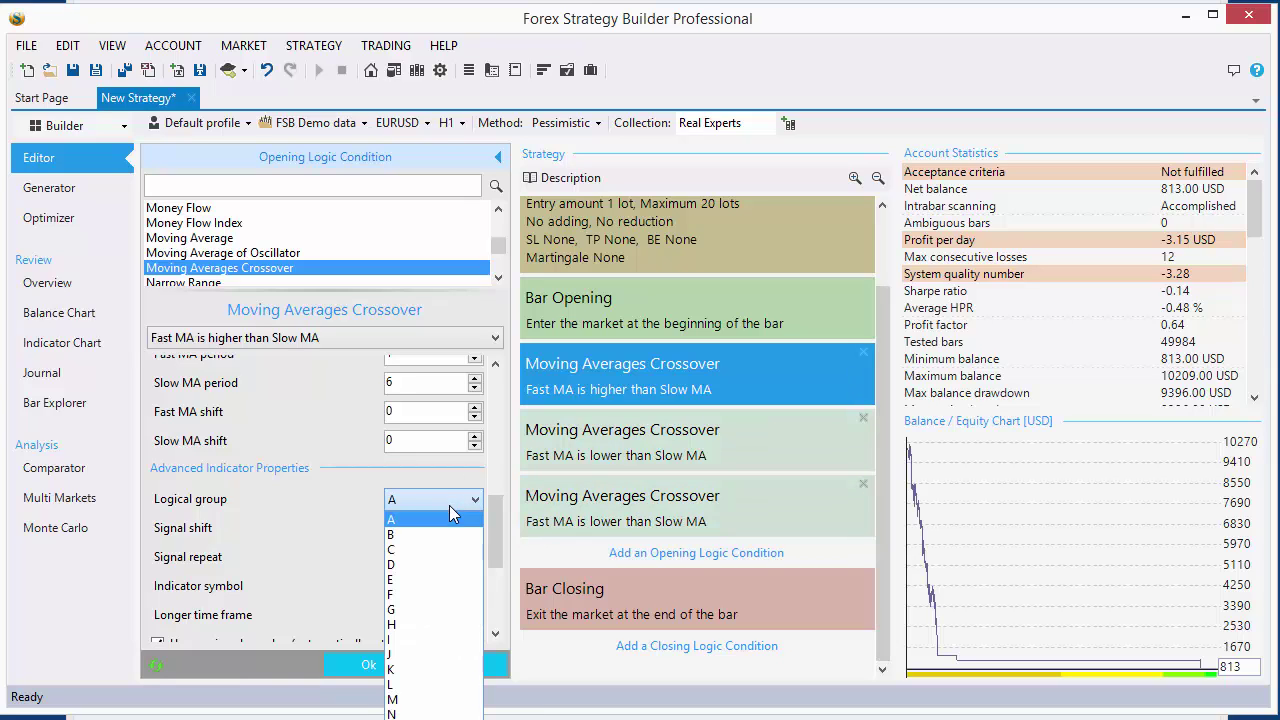
pyautogui.click(449, 531)
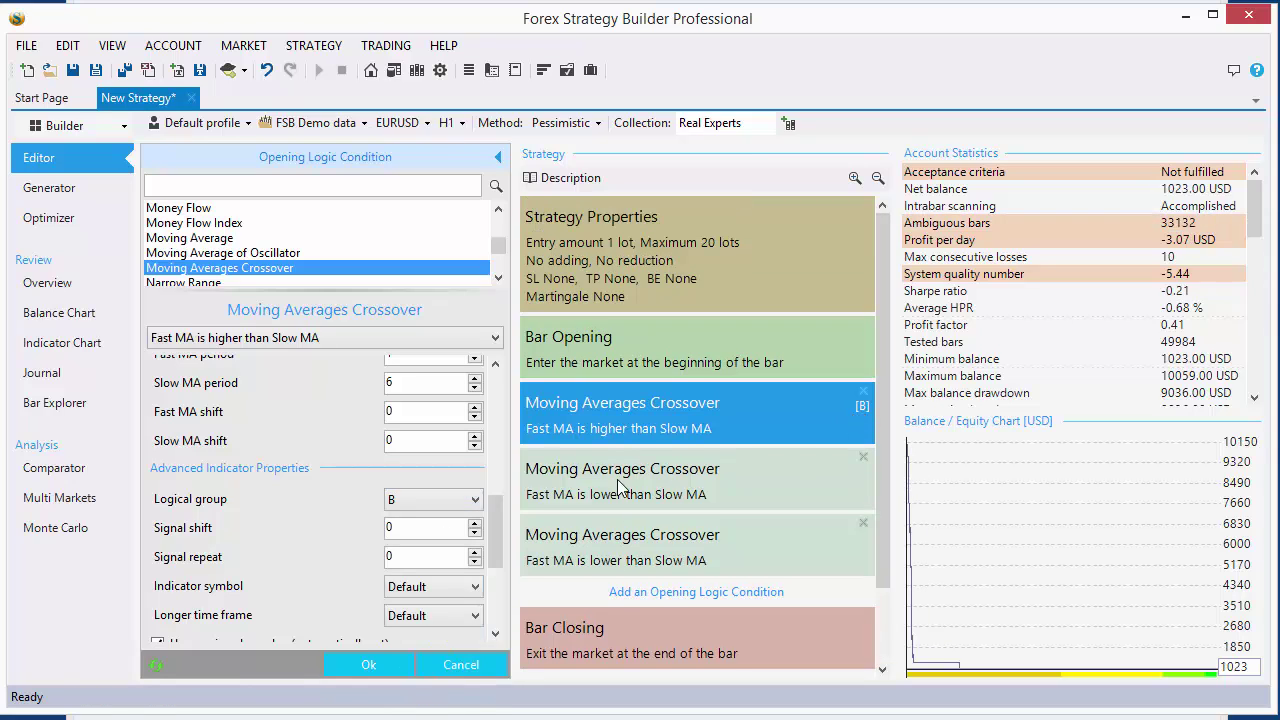
pyautogui.click(477, 500)
pyautogui.click(444, 522)
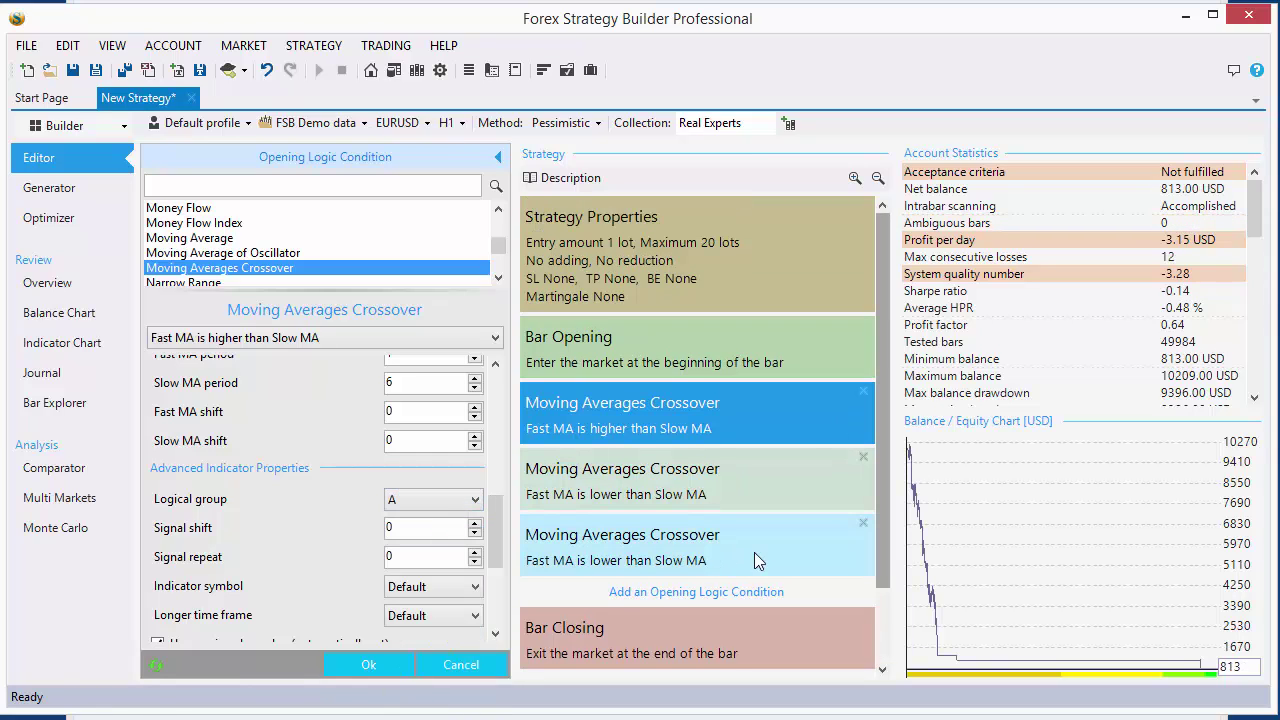
# Open the third crossover condition and review its High base price and advanced indicator properties
pyautogui.moveTo(887, 531); pyautogui.dragTo(887, 577)
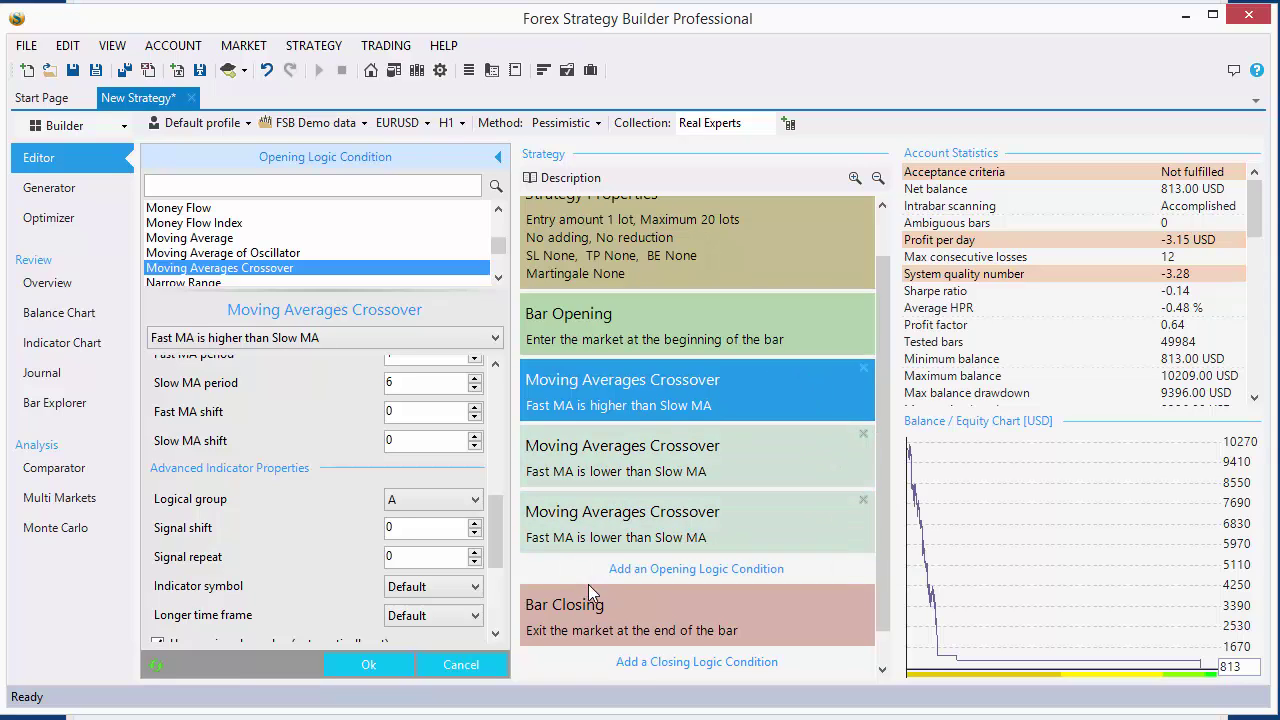
pyautogui.click(628, 540)
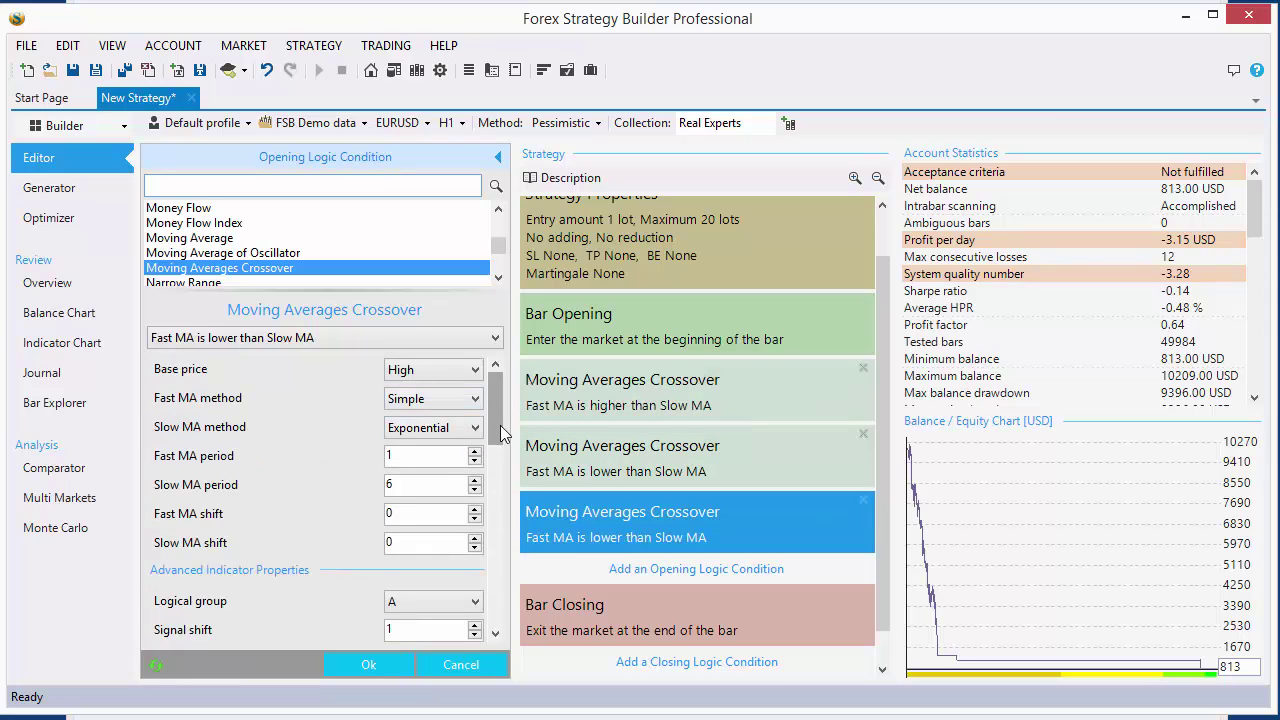
pyautogui.scroll(-2, 474, 541)
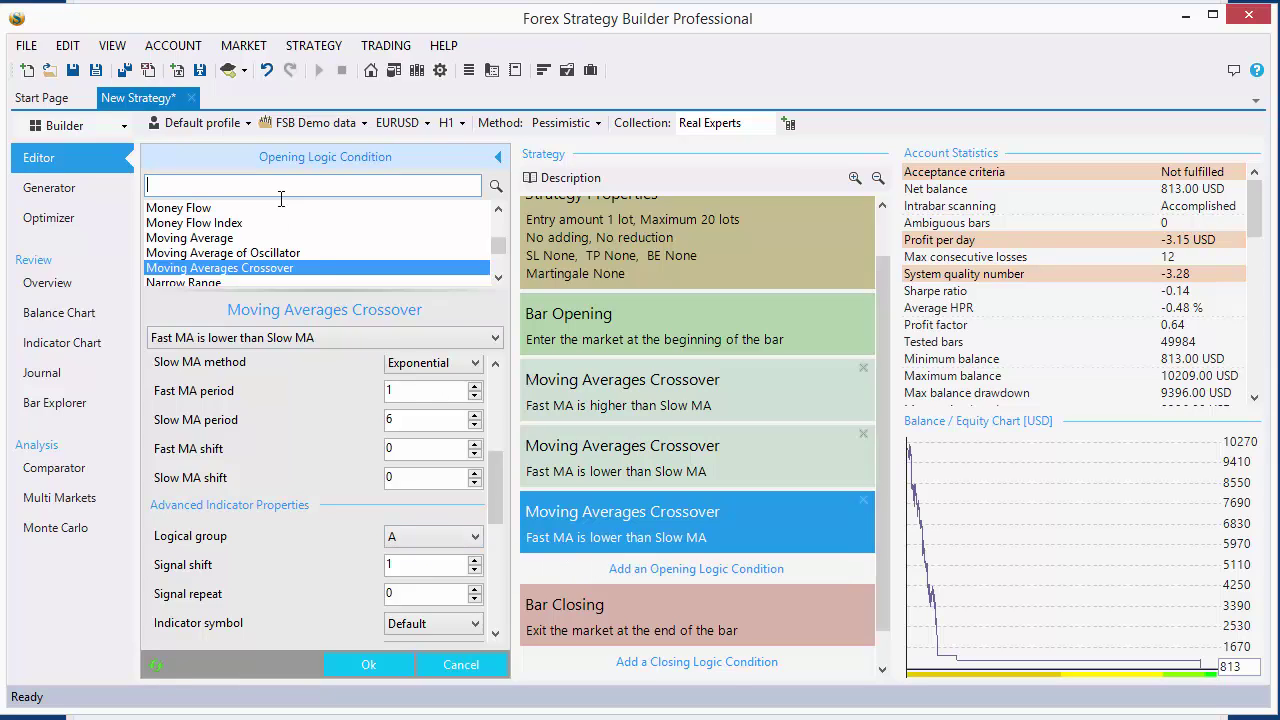
# Add a Long or Short opening condition that opens short positions only, assigned to logical group B
pyautogui.click(666, 568)
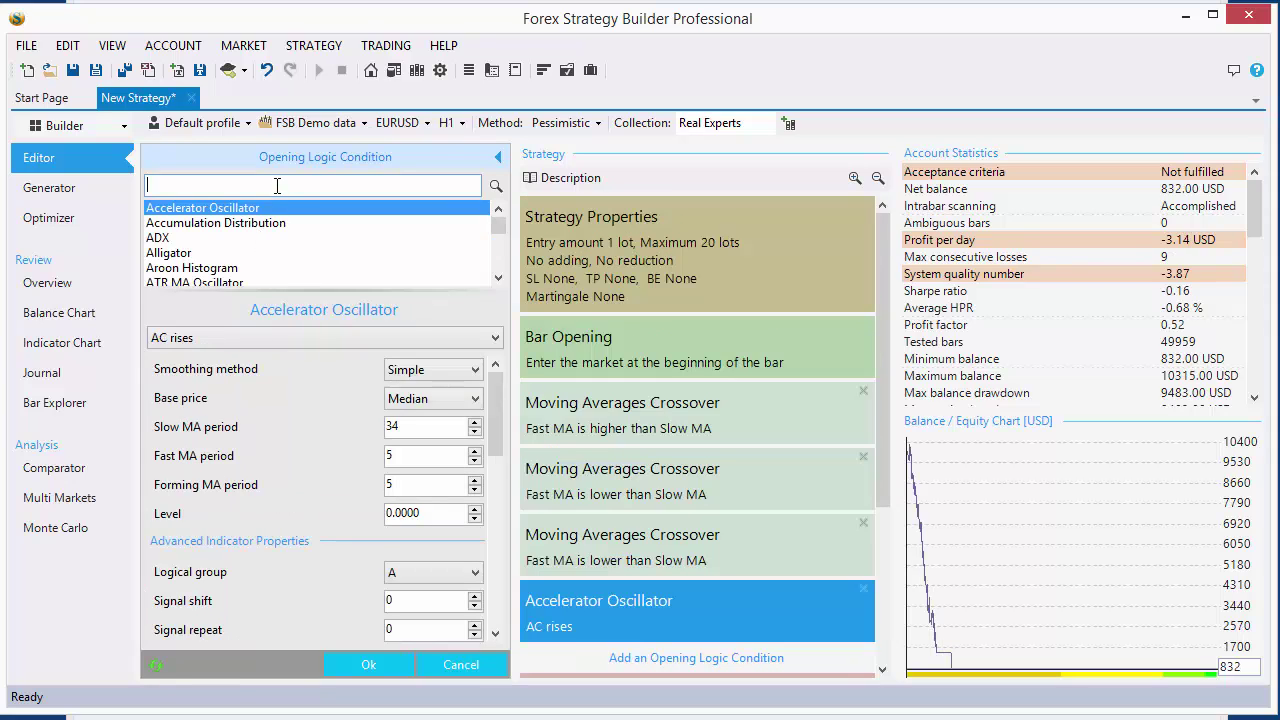
pyautogui.write('long')
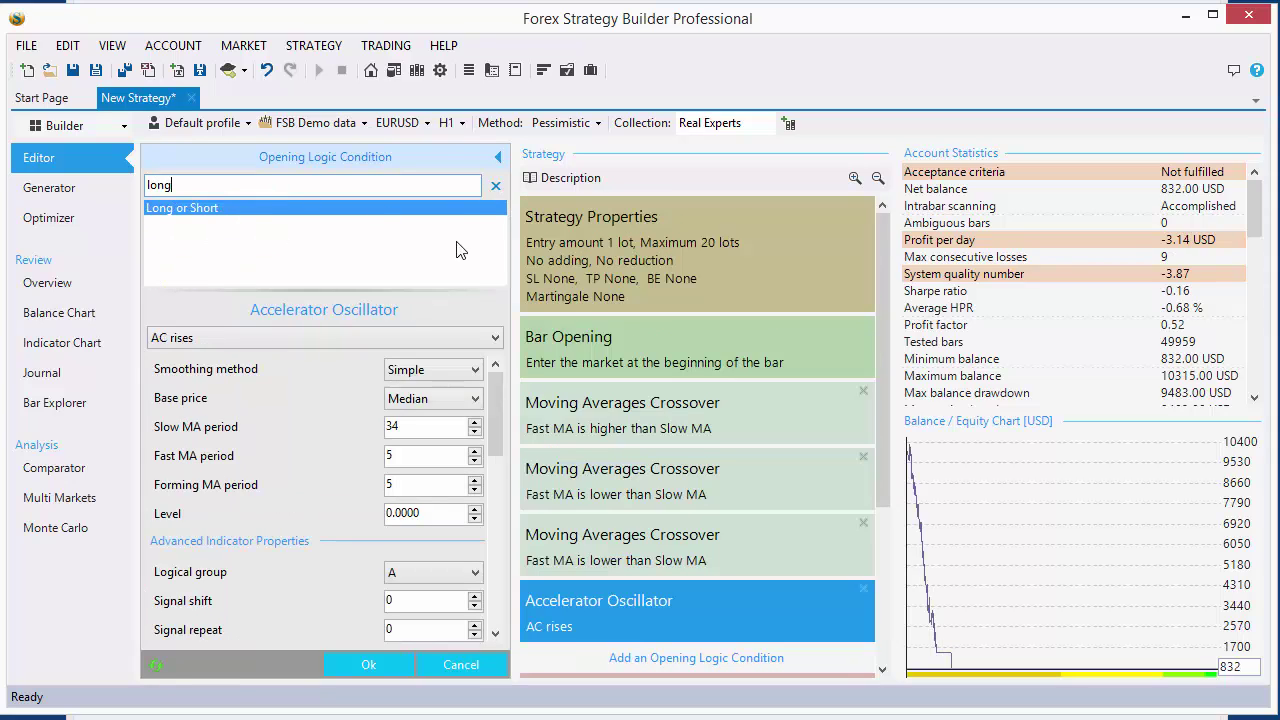
pyautogui.click(362, 208)
pyautogui.click(425, 370)
pyautogui.click(425, 386)
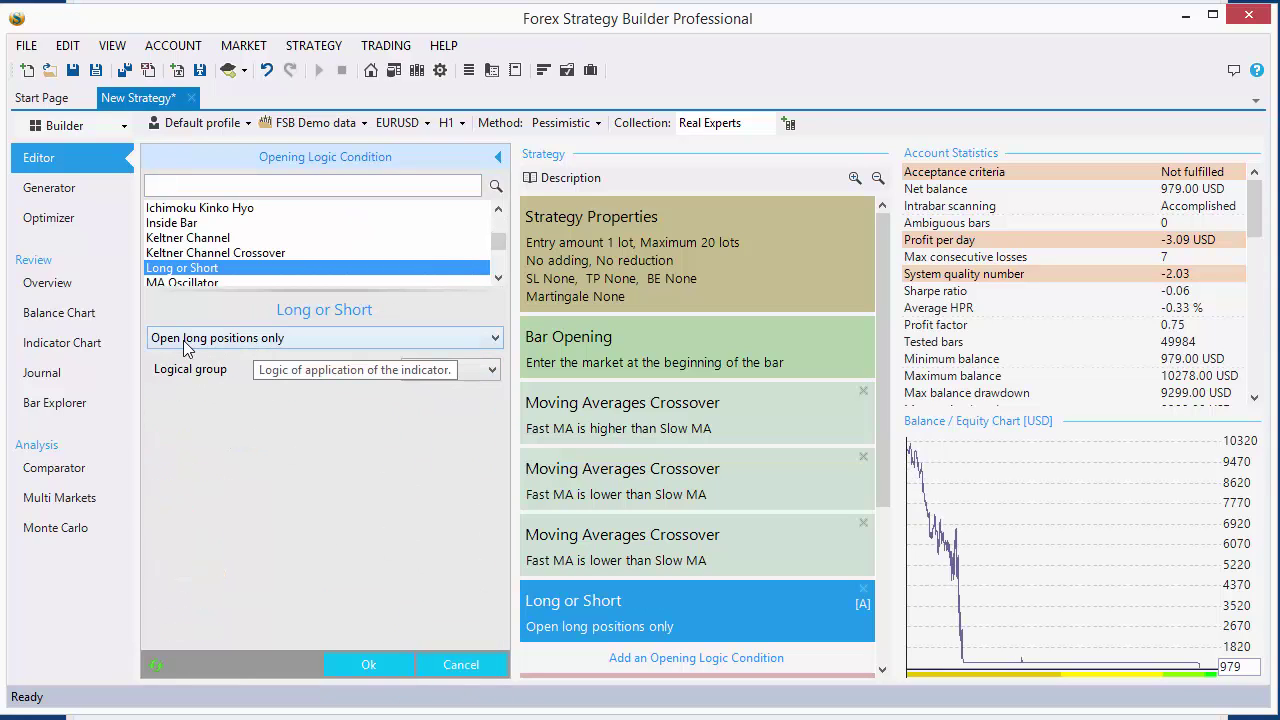
pyautogui.click(457, 370)
pyautogui.click(429, 397)
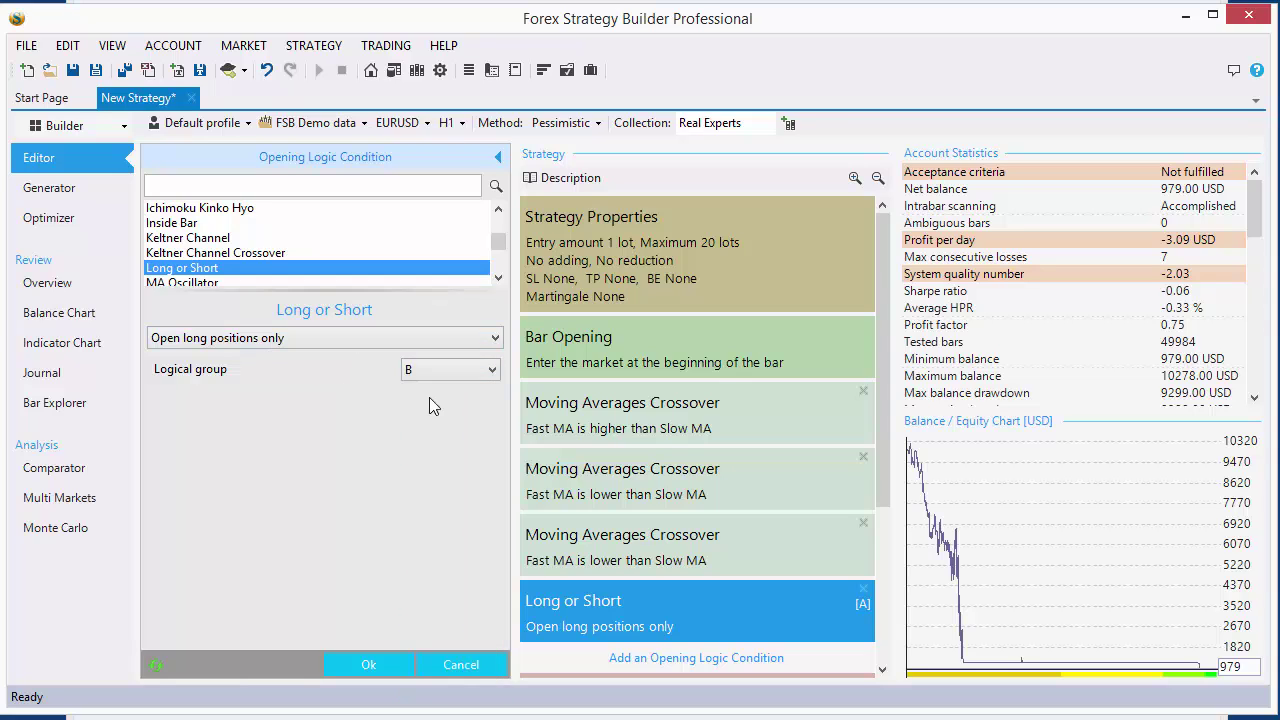
pyautogui.click(387, 342)
pyautogui.click(347, 367)
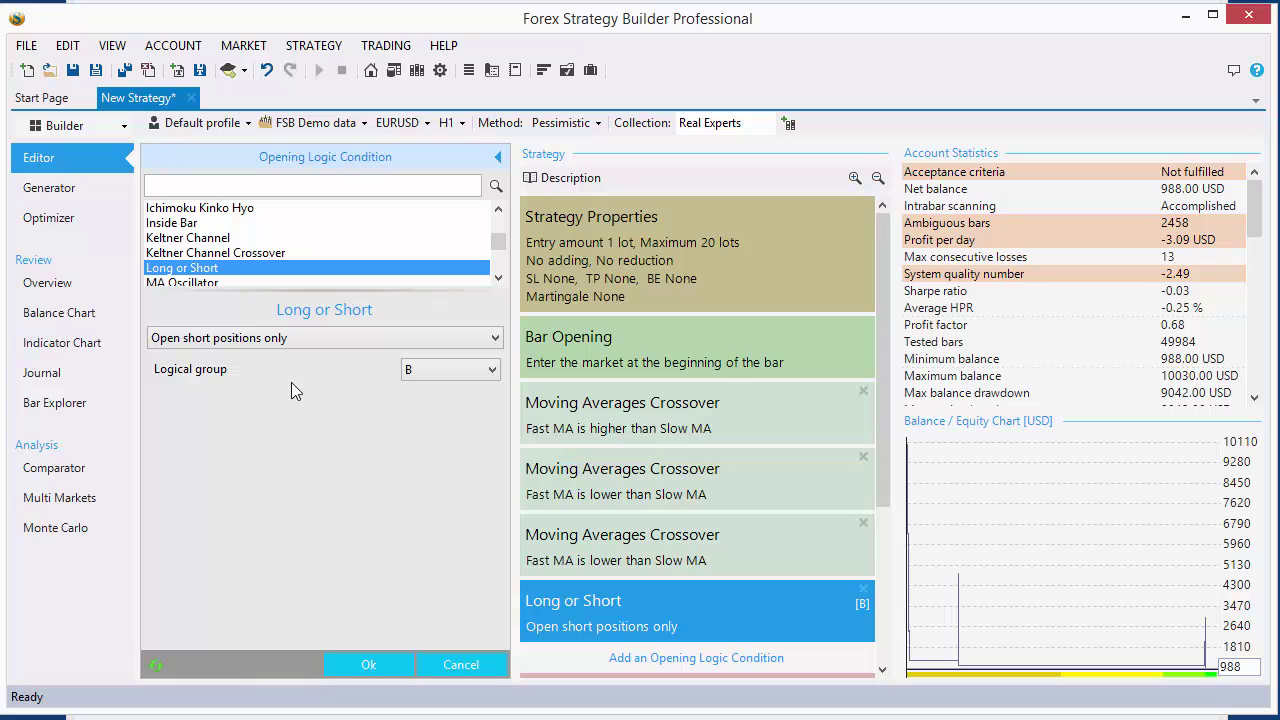
pyautogui.click(499, 152)
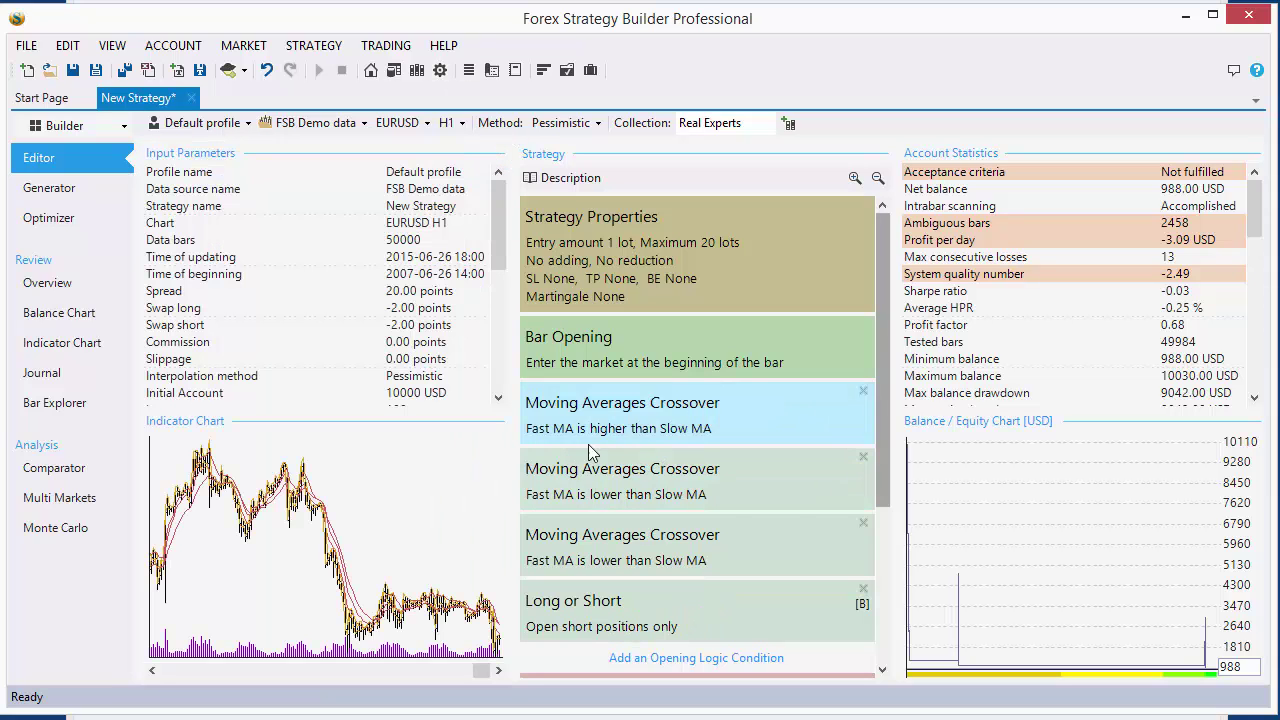
# Set the logical group of the first Moving Averages Crossover condition to All
pyautogui.click(688, 432)
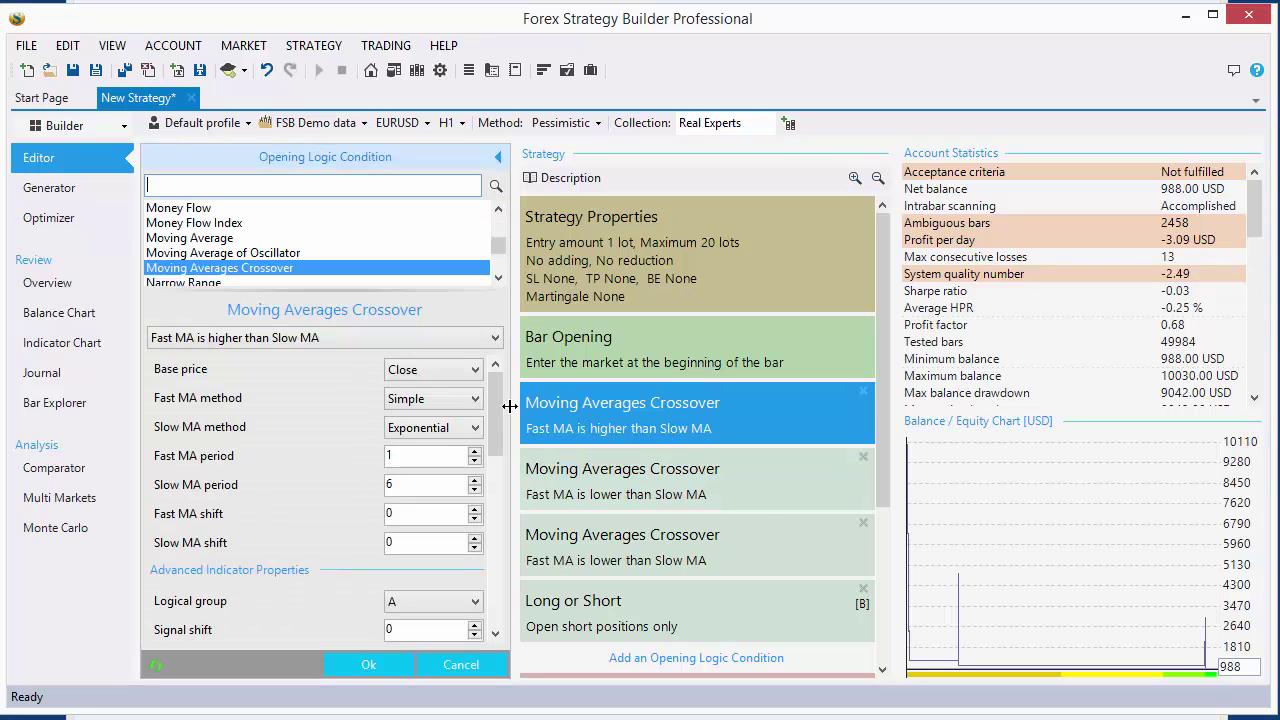
pyautogui.scroll(-2, 494, 403)
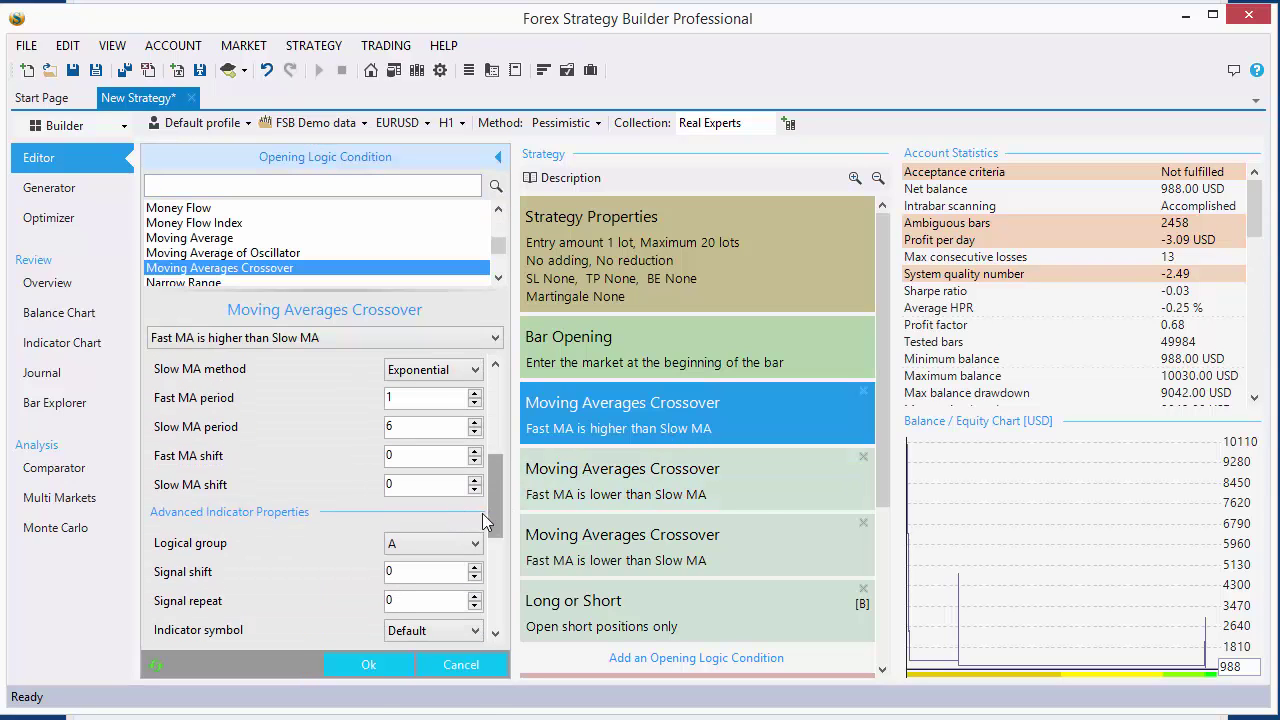
pyautogui.click(455, 543)
pyautogui.click(404, 718)
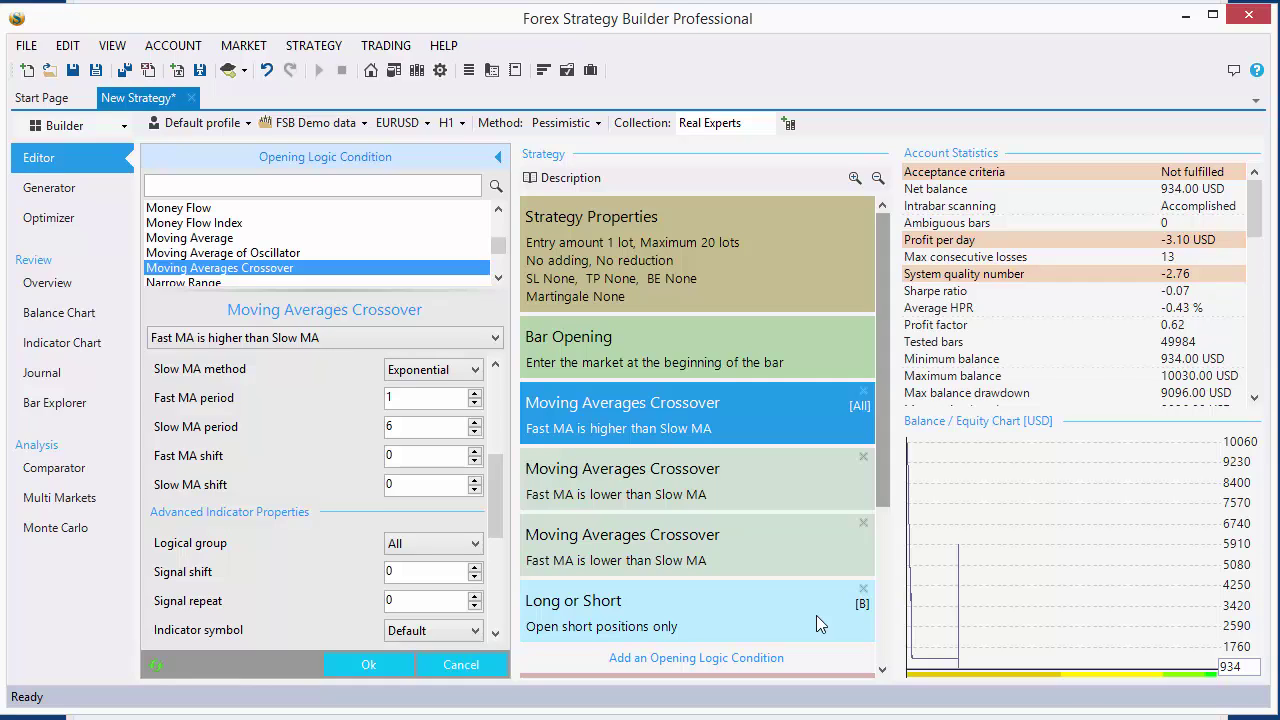
pyautogui.click(498, 158)
# Close the current strategy without saving and browse the indicators in the online repository
pyautogui.click(191, 97)
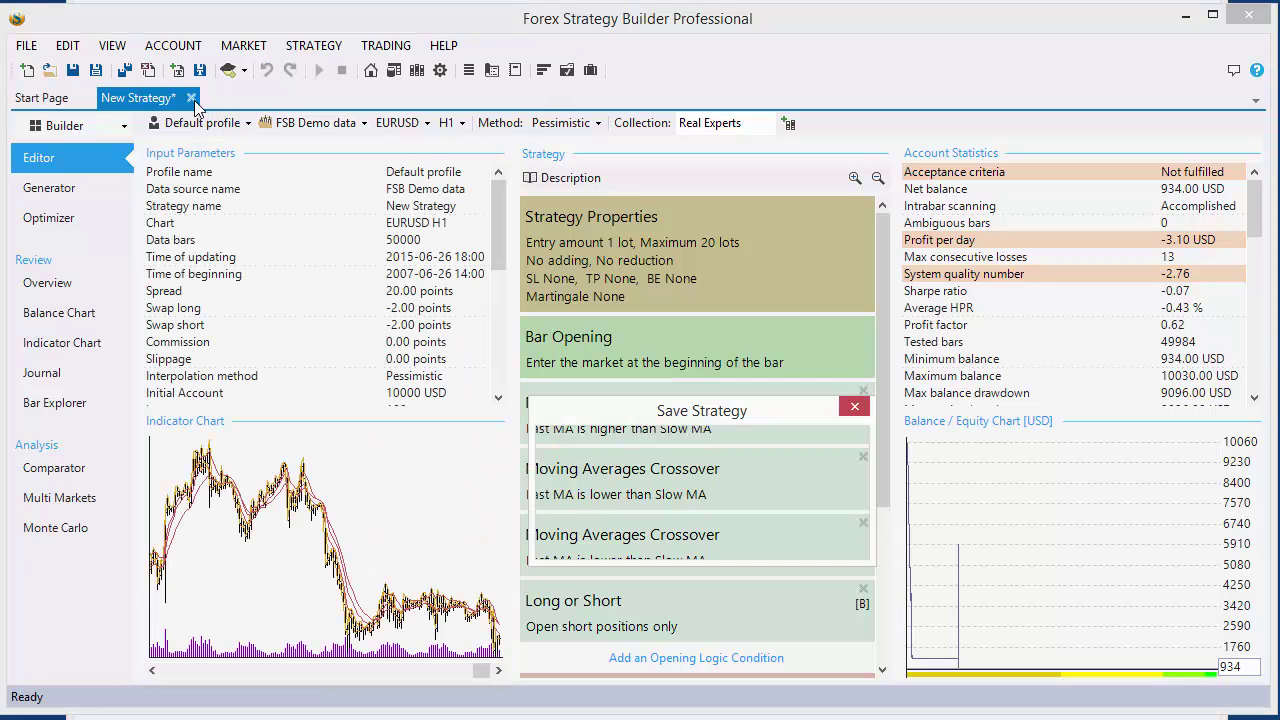
pyautogui.click(705, 536)
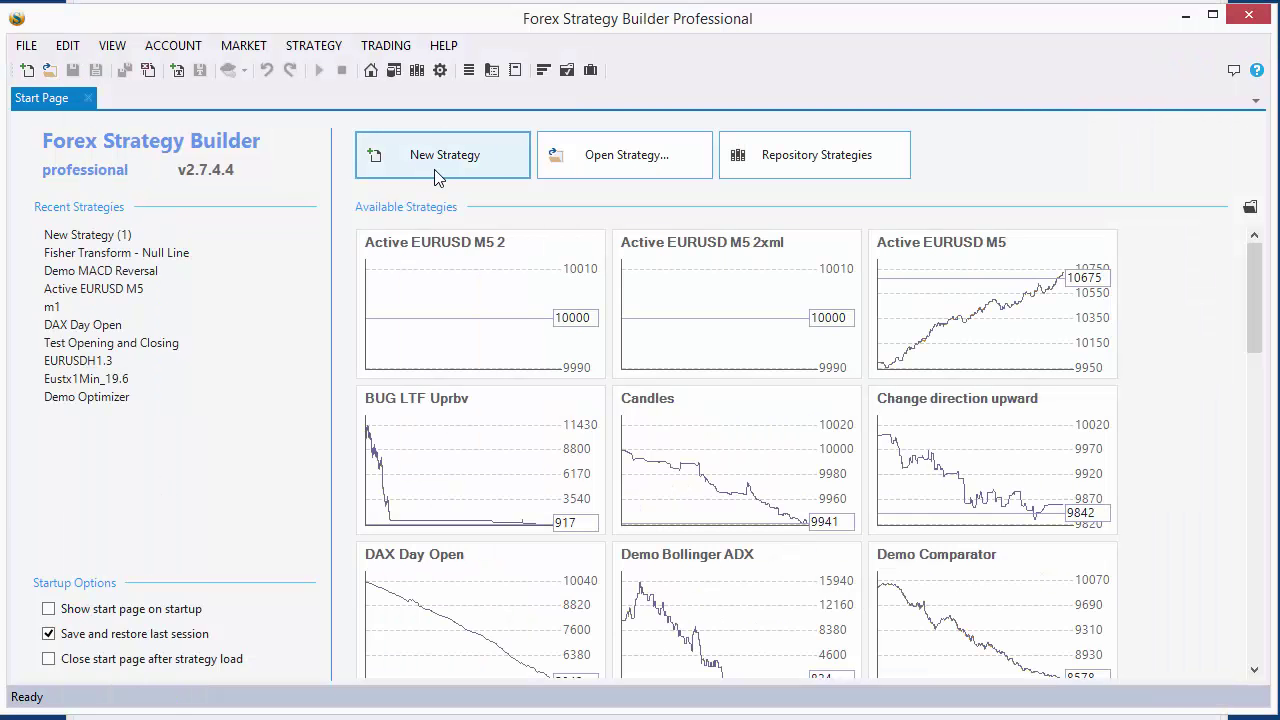
pyautogui.click(414, 78)
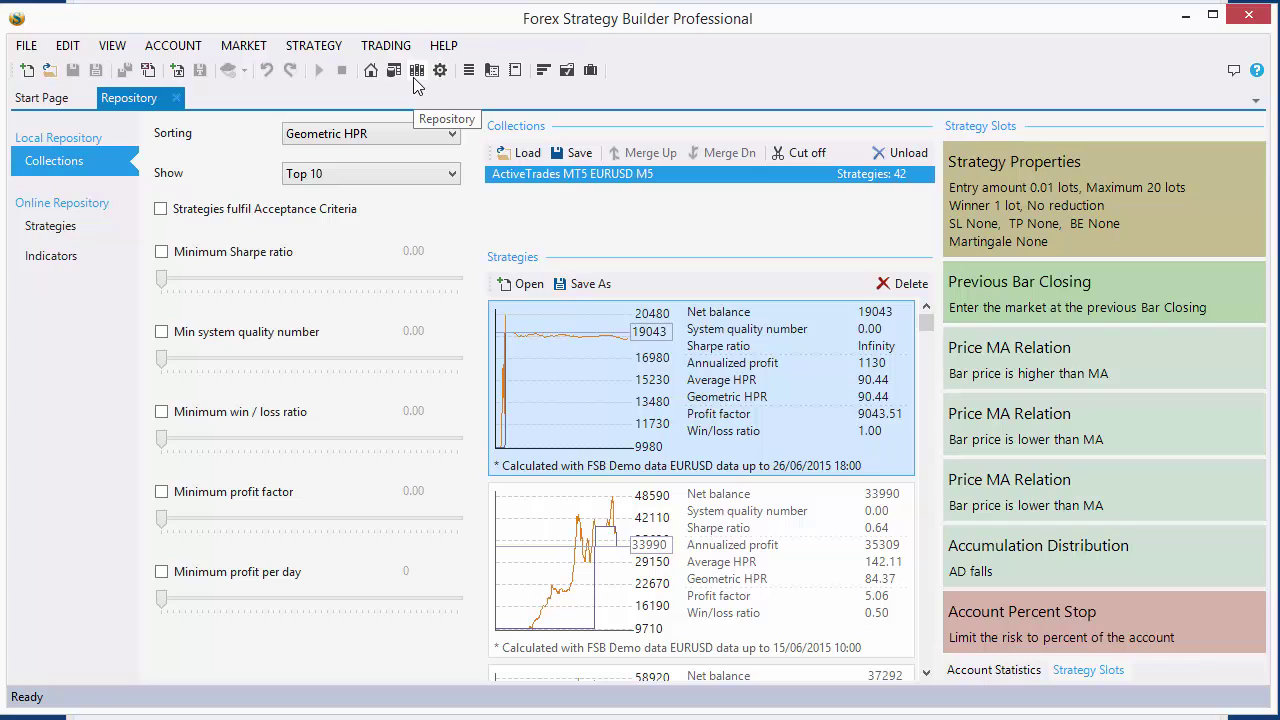
pyautogui.click(70, 266)
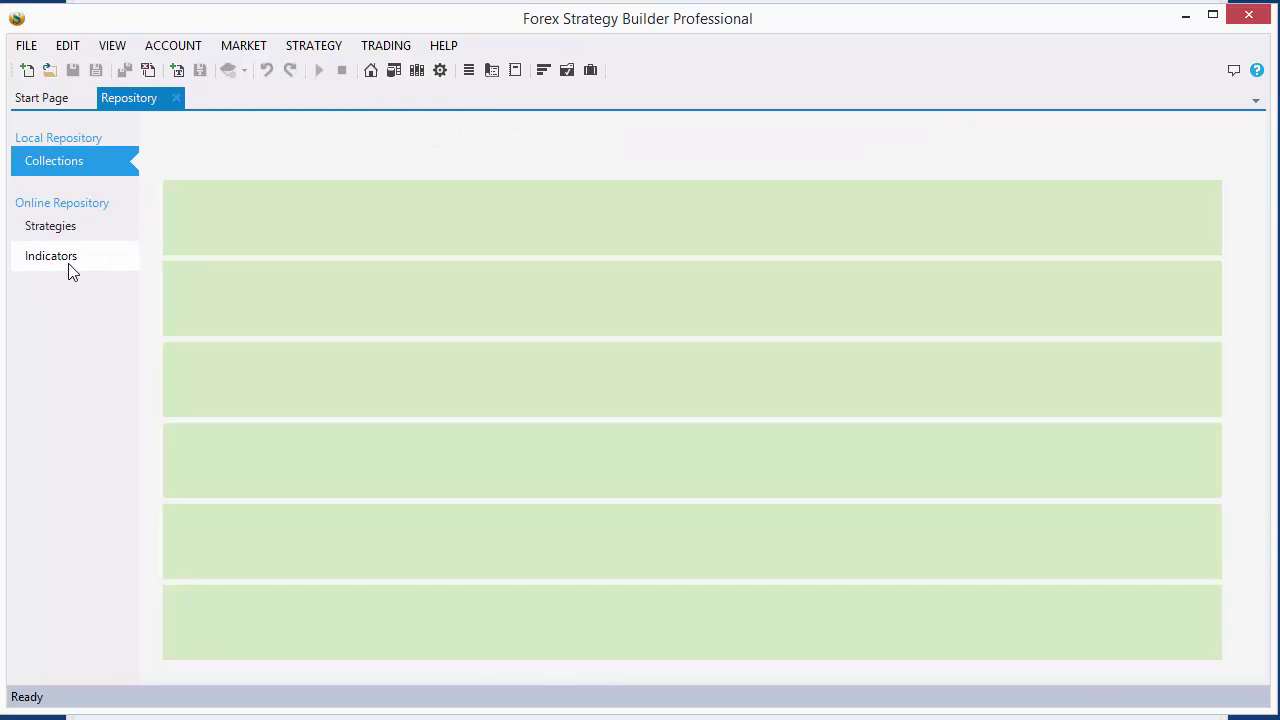
pyautogui.moveTo(1237, 204); pyautogui.dragTo(1237, 454)
pyautogui.moveTo(1230, 406); pyautogui.dragTo(1237, 204)
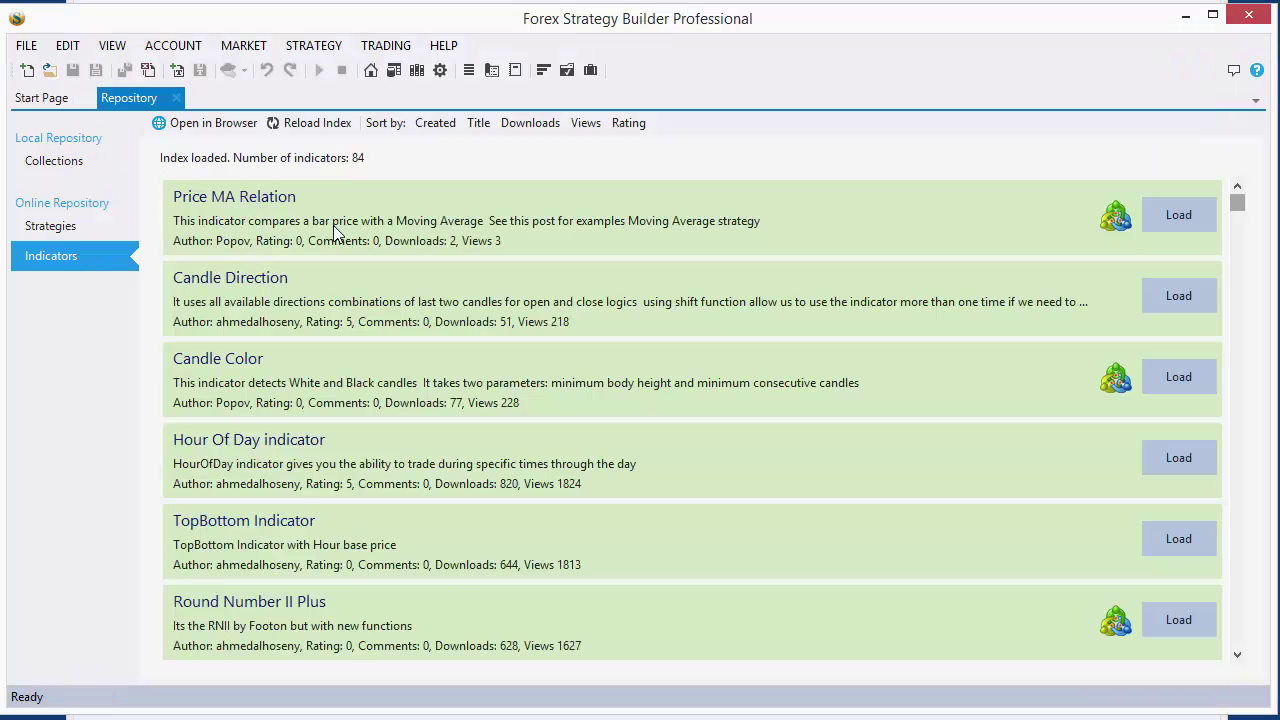
# Reload the online indicator index, sort it by title, and load the Price MA Relation indicator
pyautogui.click(306, 126)
pyautogui.click(478, 124)
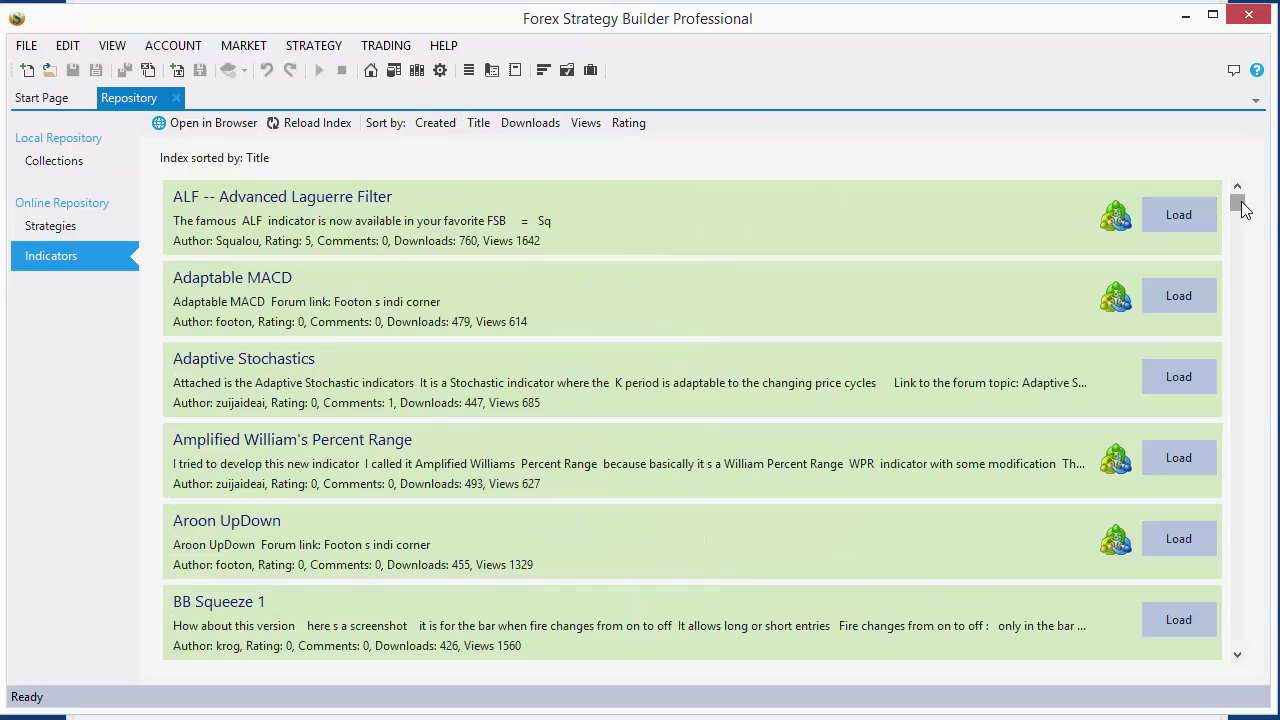
pyautogui.moveTo(1237, 205); pyautogui.dragTo(1250, 510)
pyautogui.scroll(-2, 252, 522)
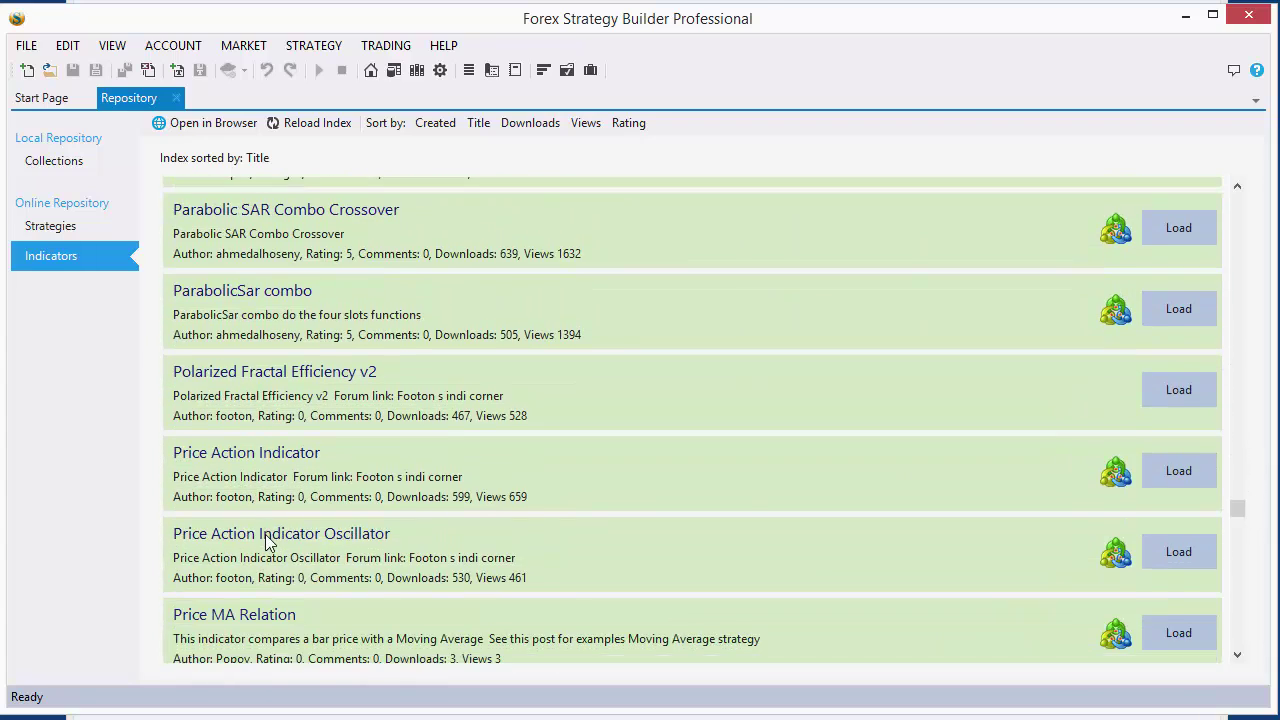
pyautogui.scroll(-1, 285, 652)
pyautogui.scroll(-3, 308, 640)
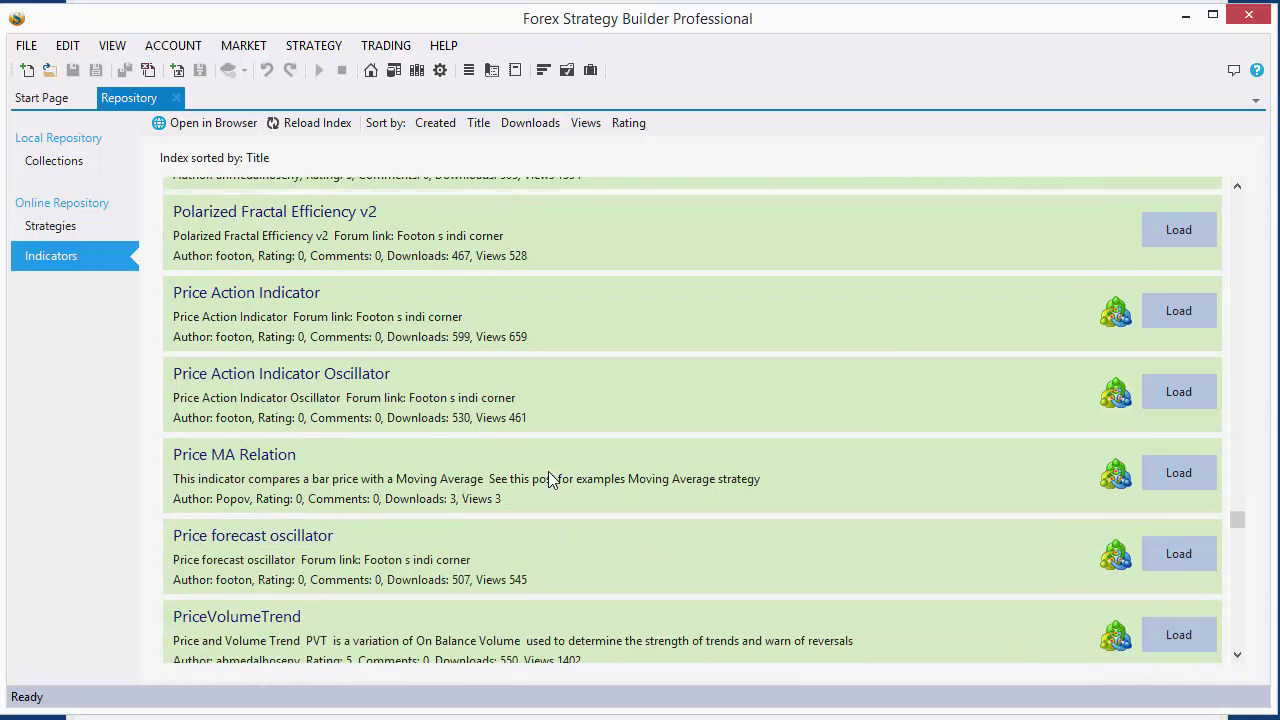
pyautogui.moveTo(1117, 481)
pyautogui.click(1174, 476)
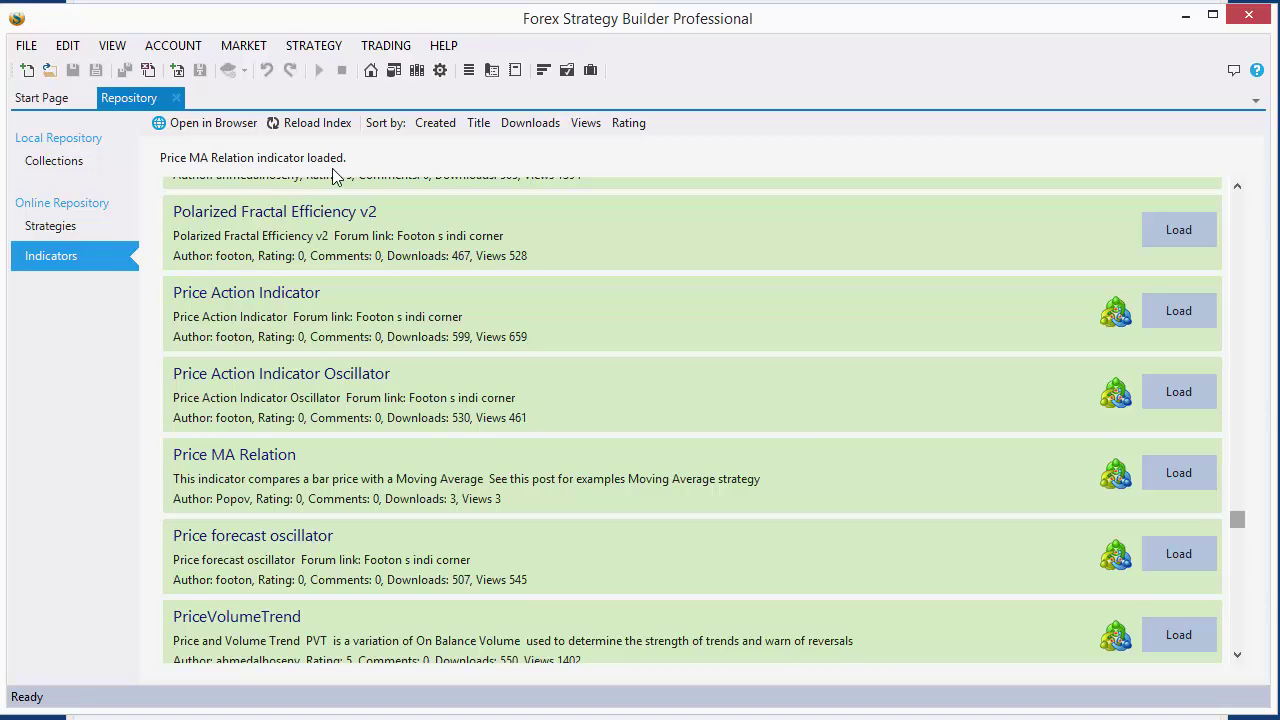
# Create a new strategy and set its entry amount for a new position to 0.01 lots
pyautogui.click(27, 69)
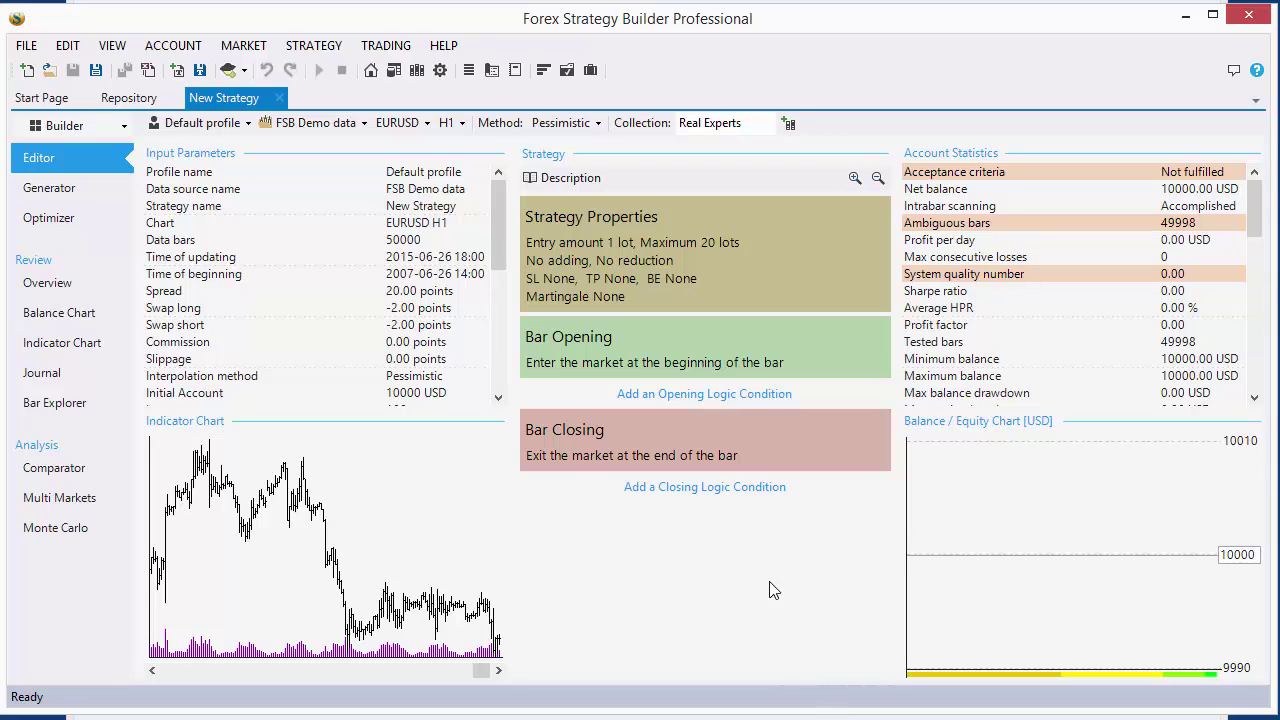
pyautogui.click(599, 244)
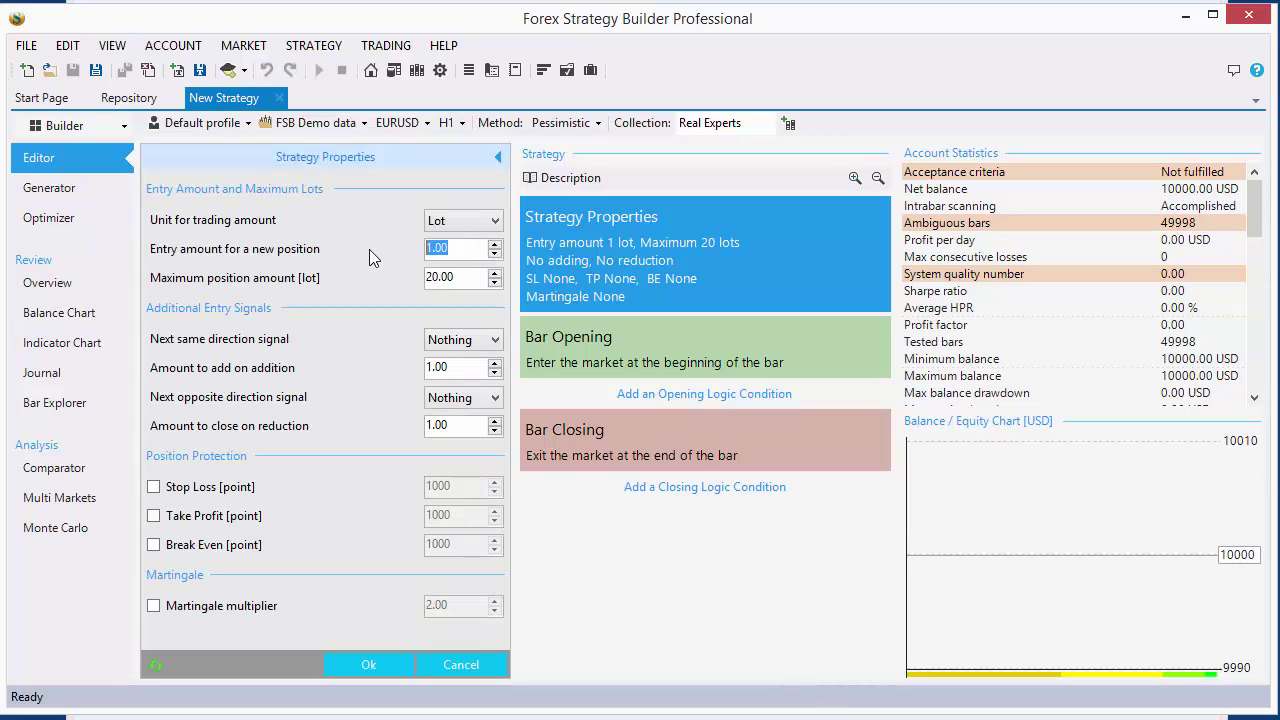
pyautogui.write('0.01')
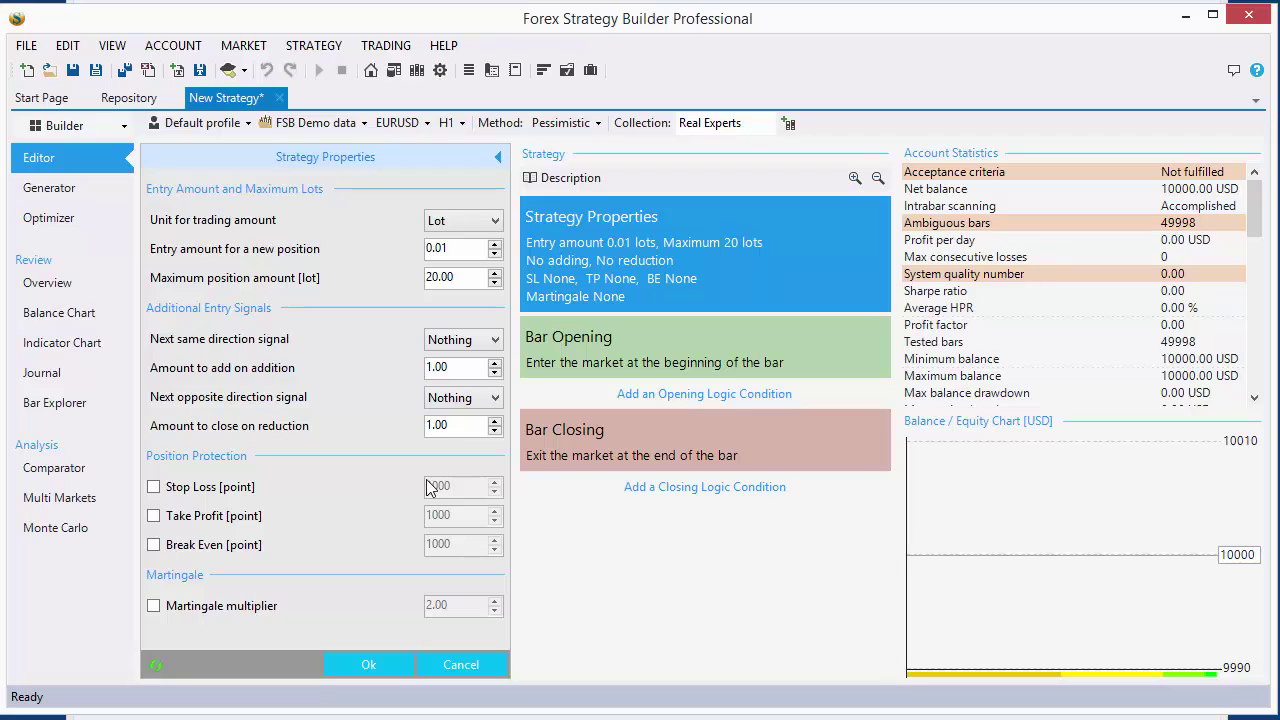
pyautogui.click(395, 662)
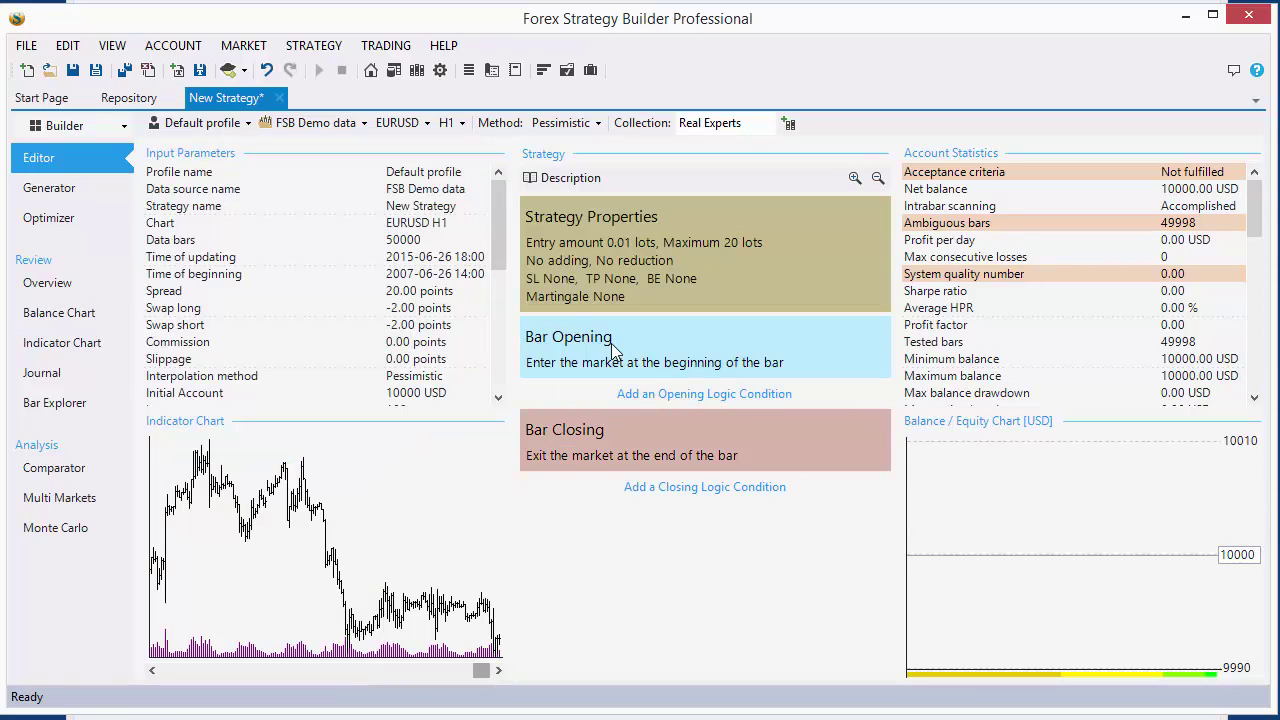
# Add a Price MA Relation opening condition with the logic Bar price is higher than MA
pyautogui.click(676, 395)
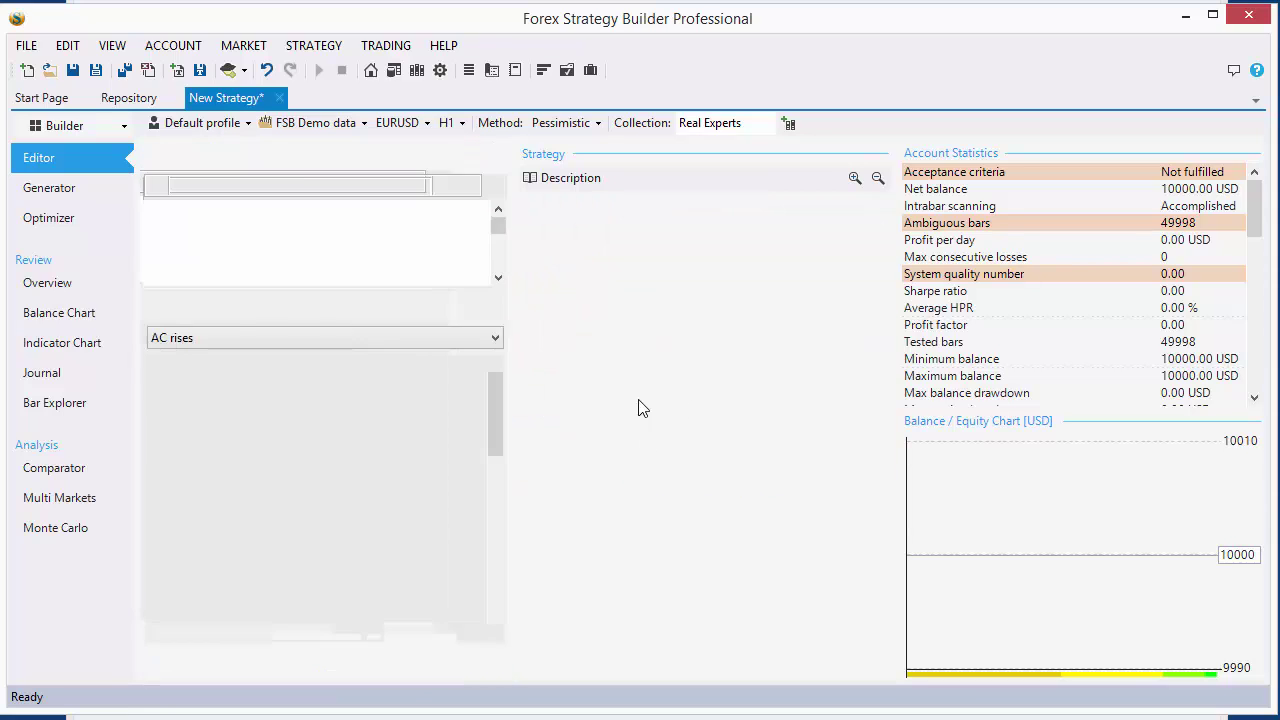
pyautogui.write('p')
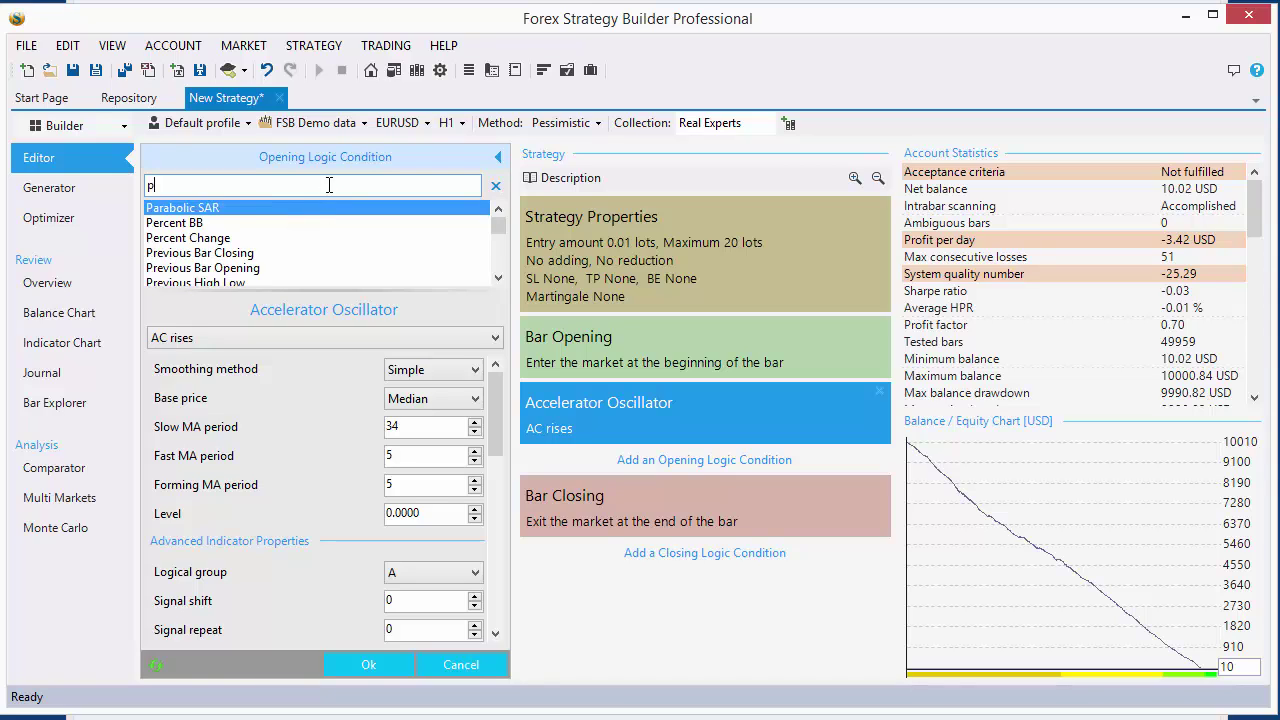
pyautogui.write('rice')
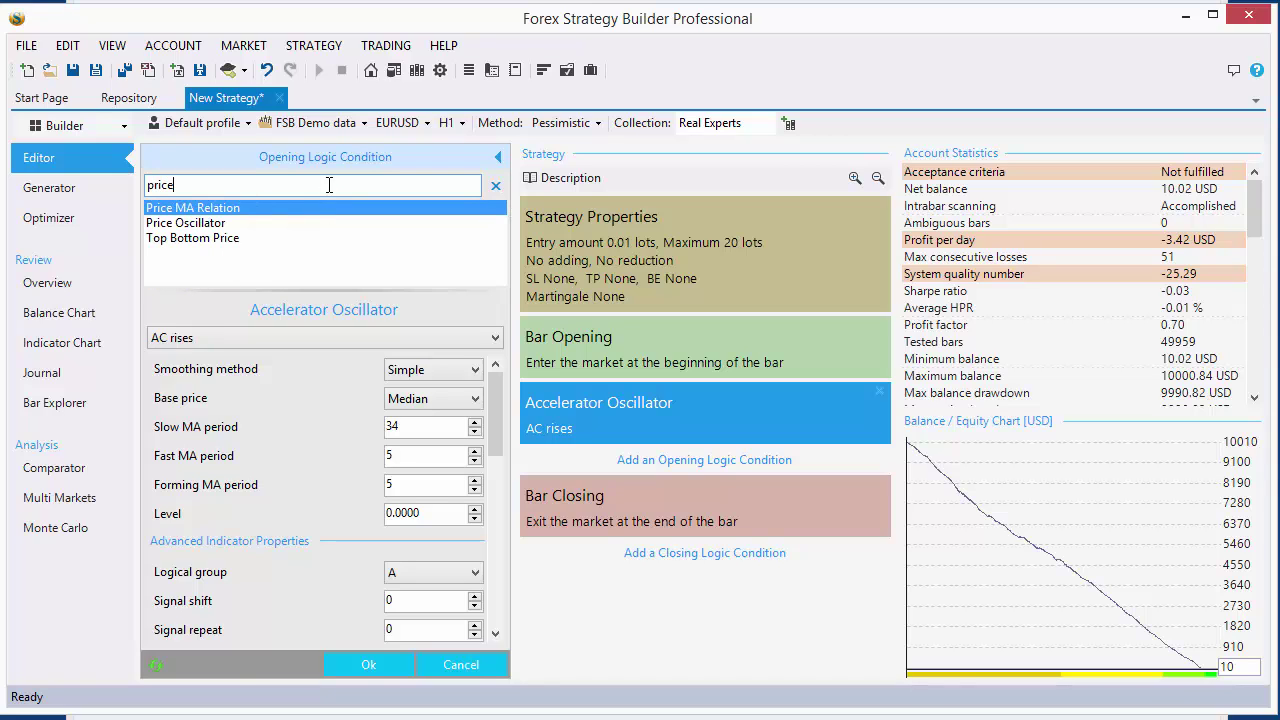
pyautogui.click(216, 209)
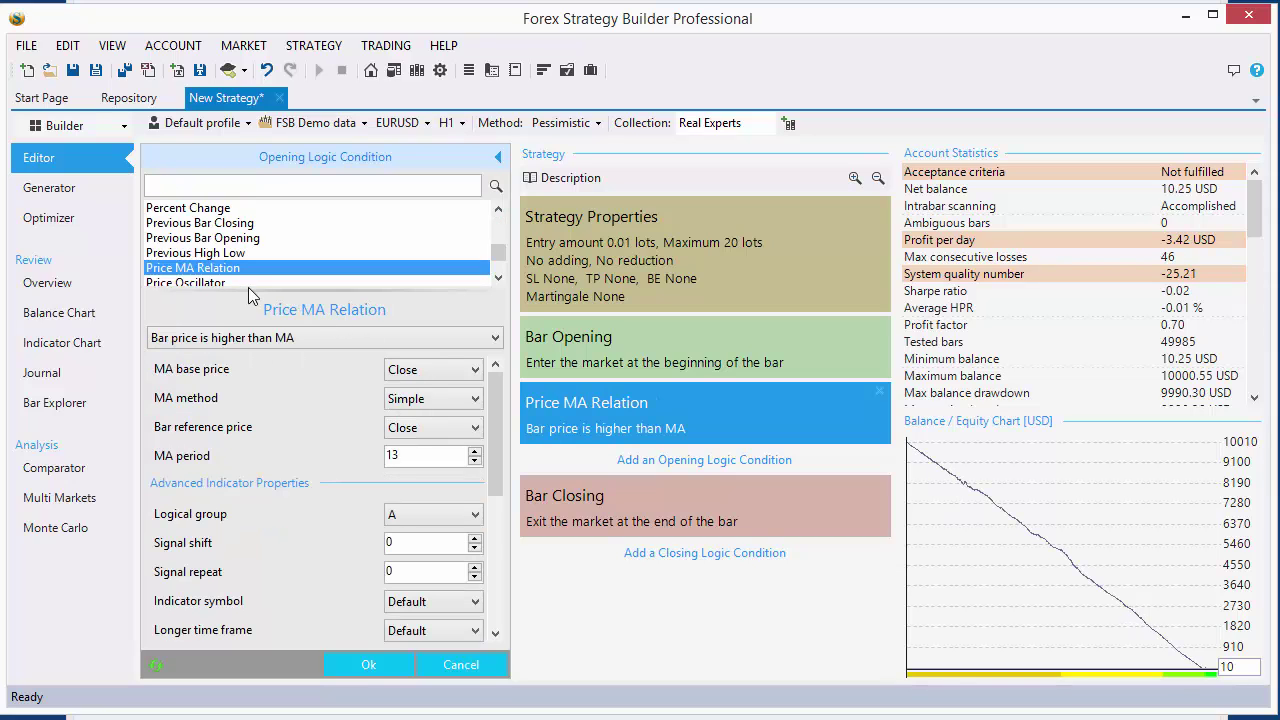
pyautogui.moveTo(248, 287); pyautogui.dragTo(252, 268)
pyautogui.click(498, 259)
pyautogui.click(498, 259)
pyautogui.click(498, 259)
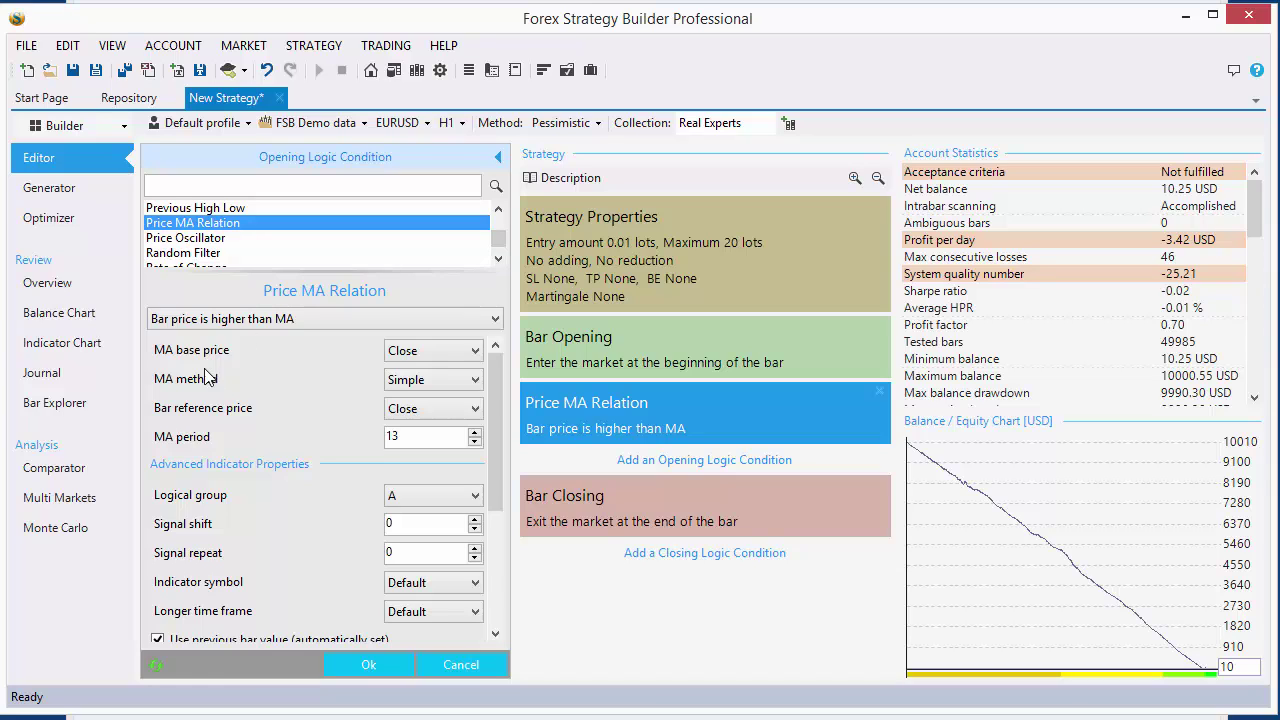
pyautogui.click(211, 324)
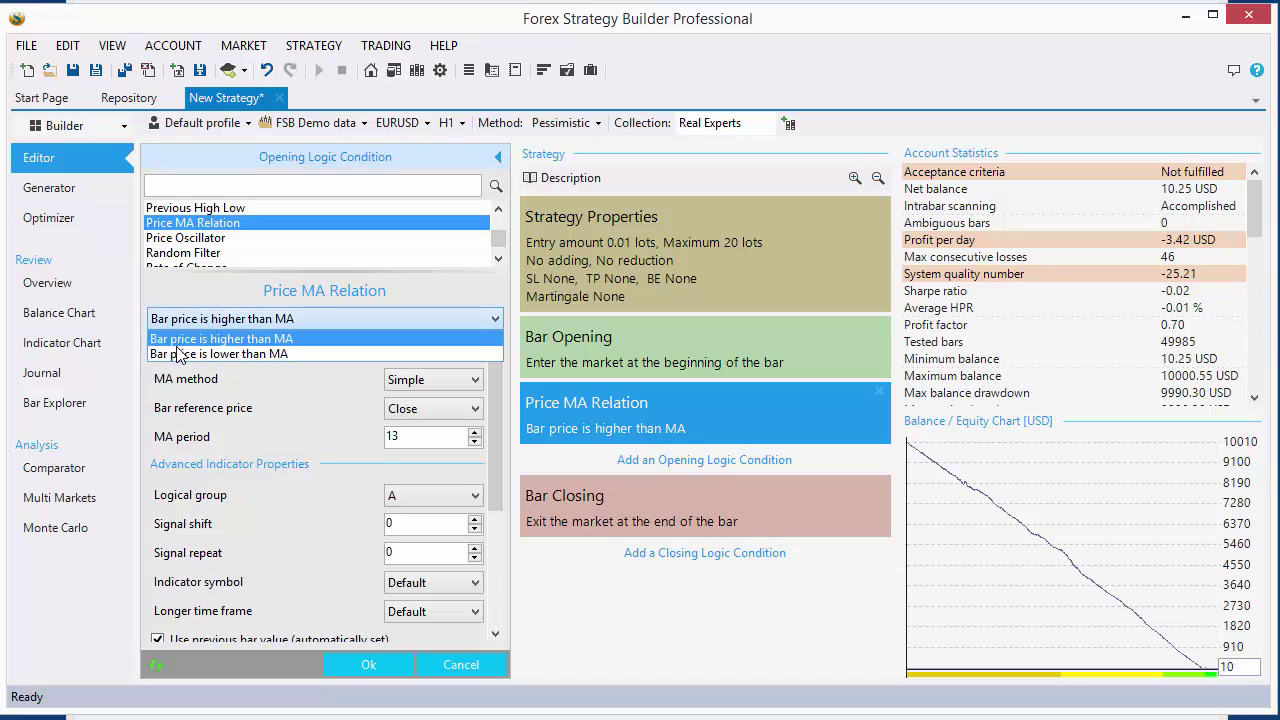
pyautogui.click(287, 340)
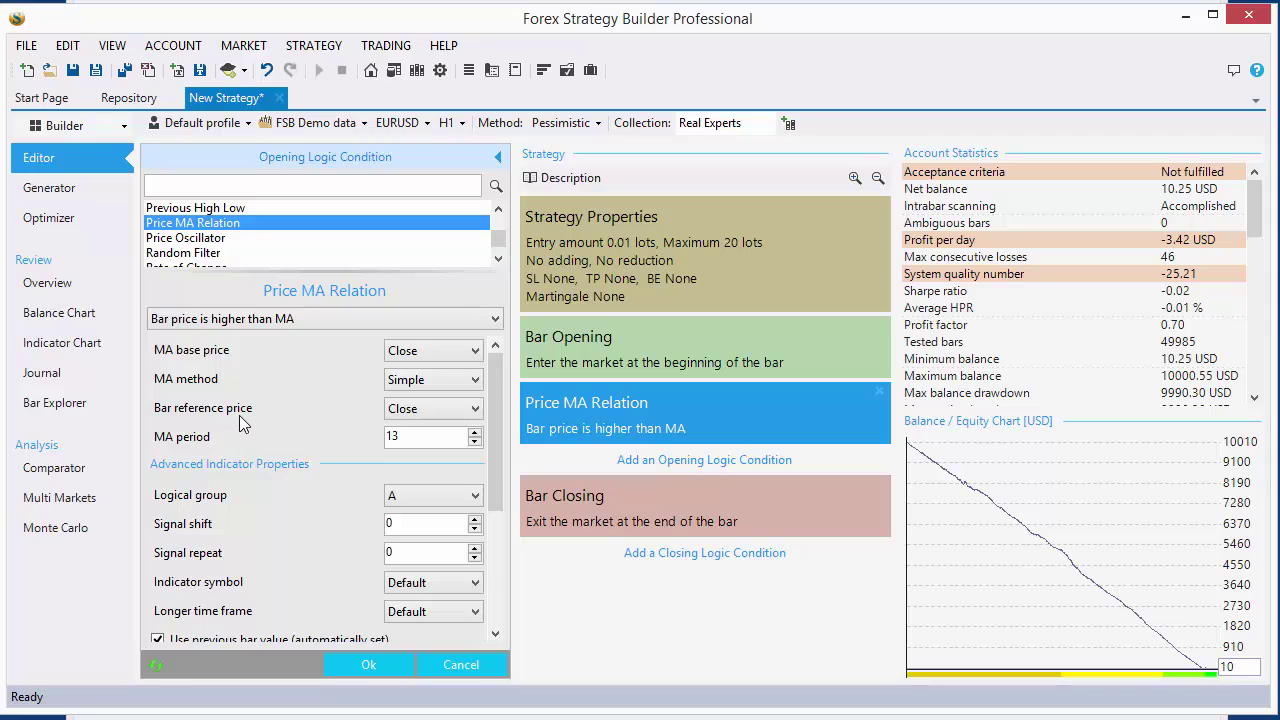
# Check the price options of the Price MA Relation condition and set its MA method to Exponential
pyautogui.click(413, 412)
pyautogui.click(413, 412)
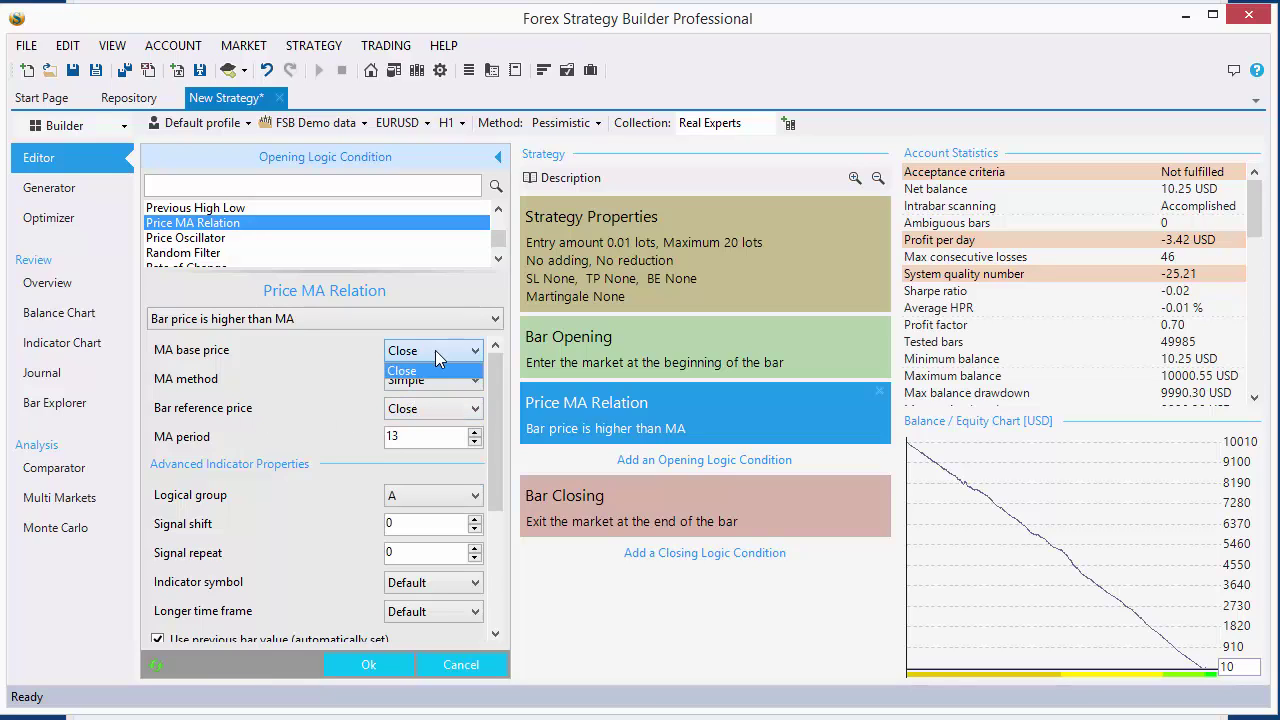
pyautogui.click(413, 412)
pyautogui.click(413, 412)
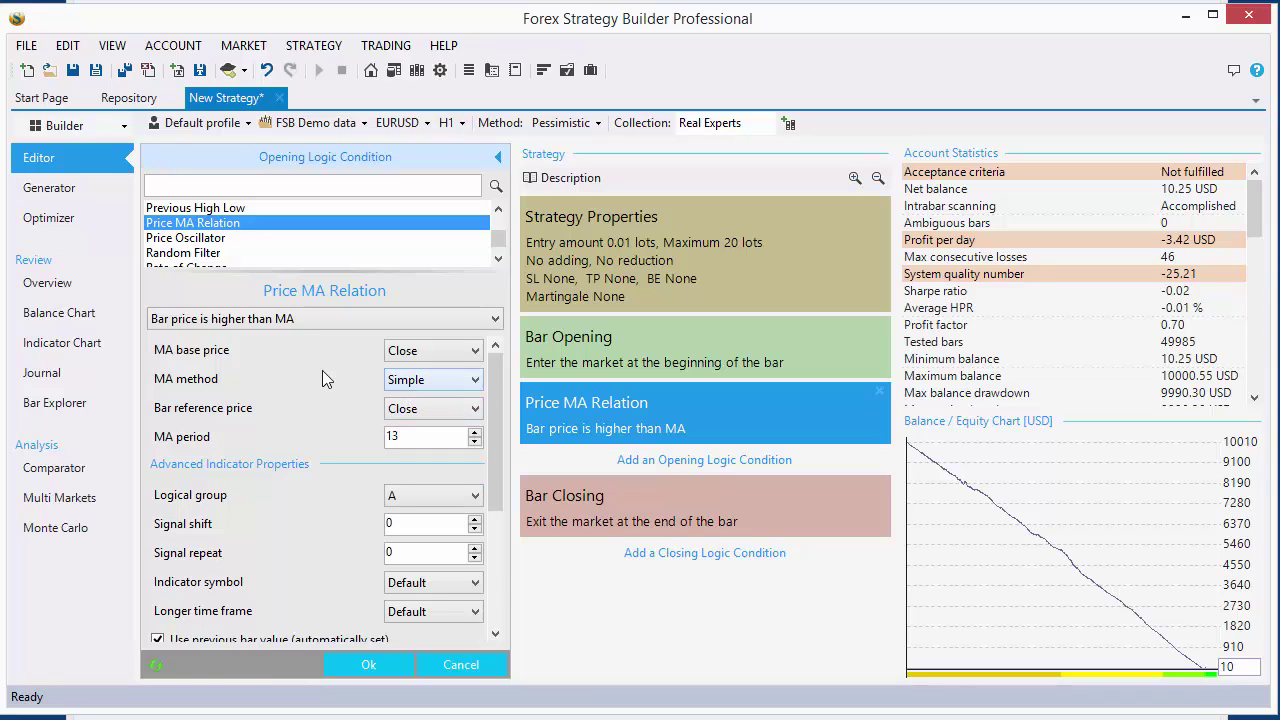
pyautogui.click(435, 350)
pyautogui.click(434, 350)
pyautogui.click(429, 385)
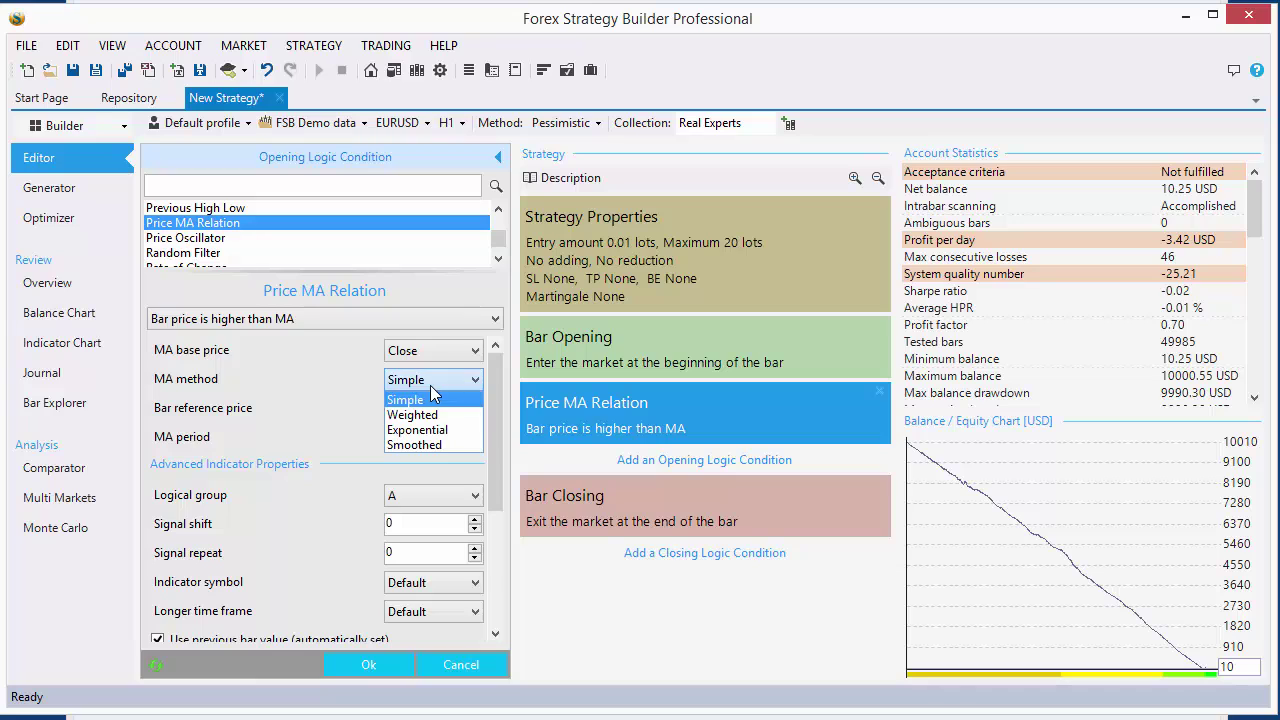
pyautogui.click(418, 429)
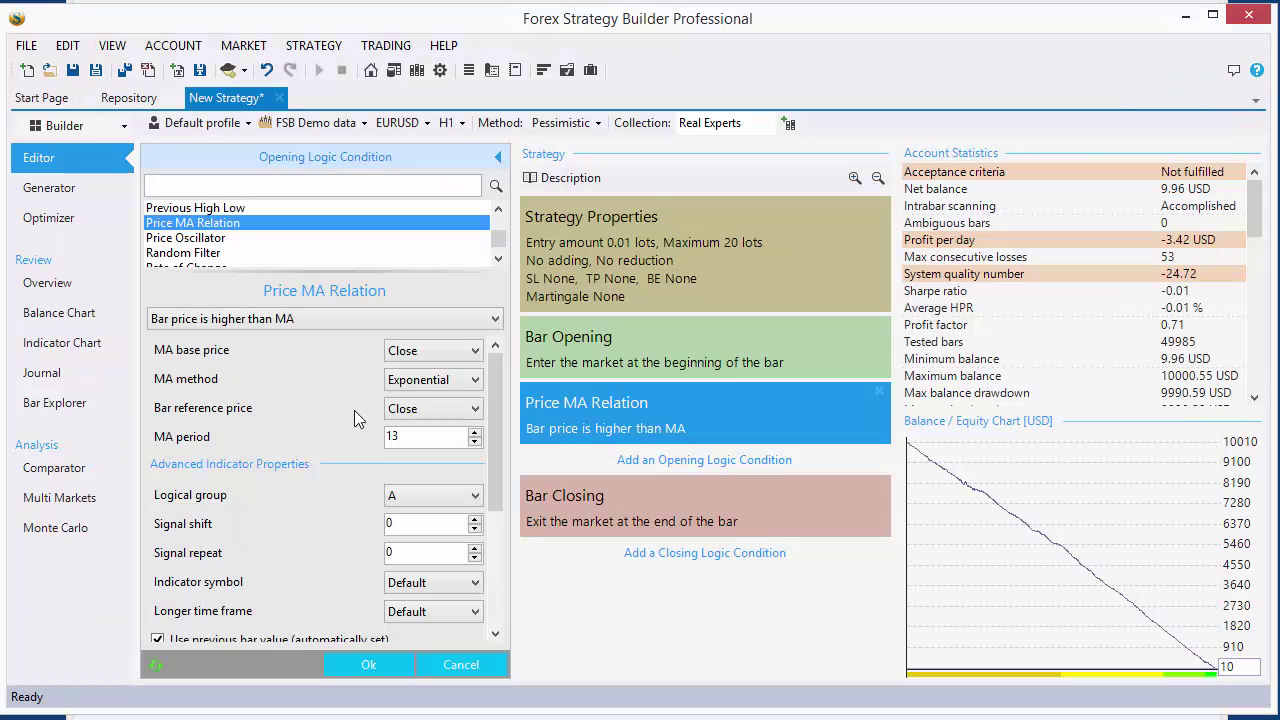
# Keep Close as the bar reference price, set the MA period to 6, and accept the Price MA Relation condition
pyautogui.click(411, 410)
pyautogui.click(413, 412)
pyautogui.moveTo(411, 437); pyautogui.dragTo(317, 440)
pyautogui.write('6')
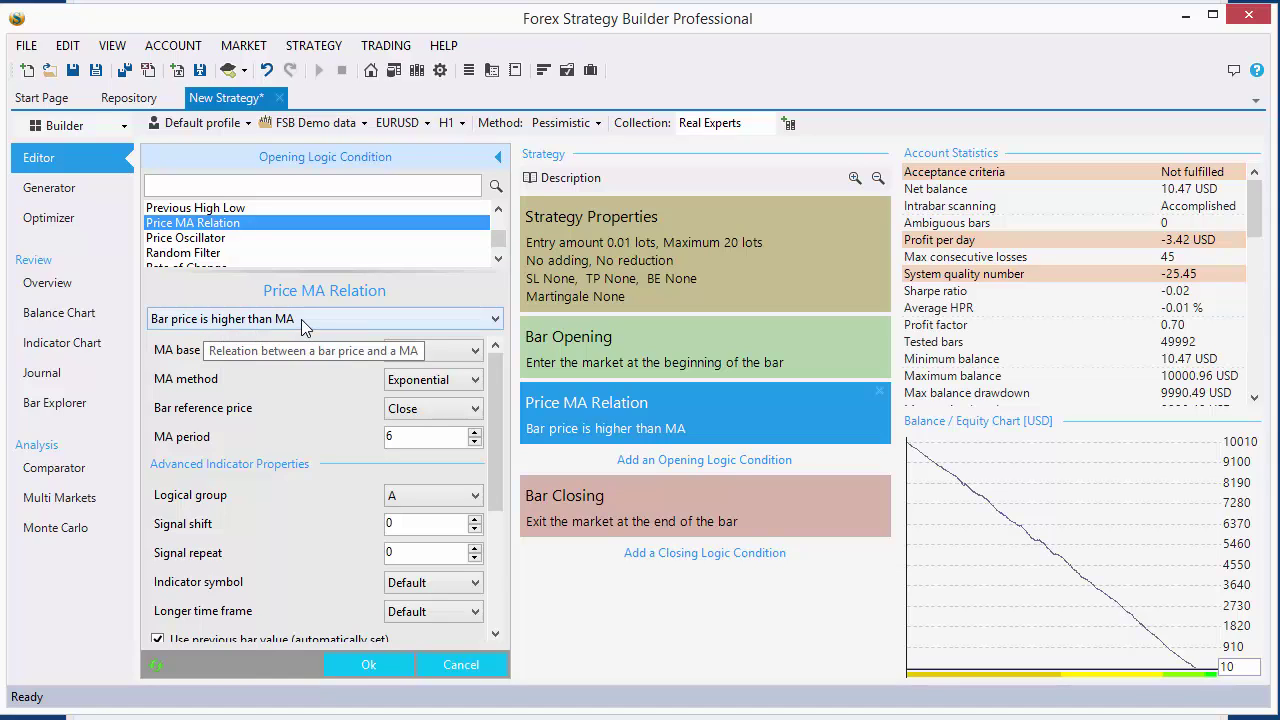
pyautogui.click(368, 664)
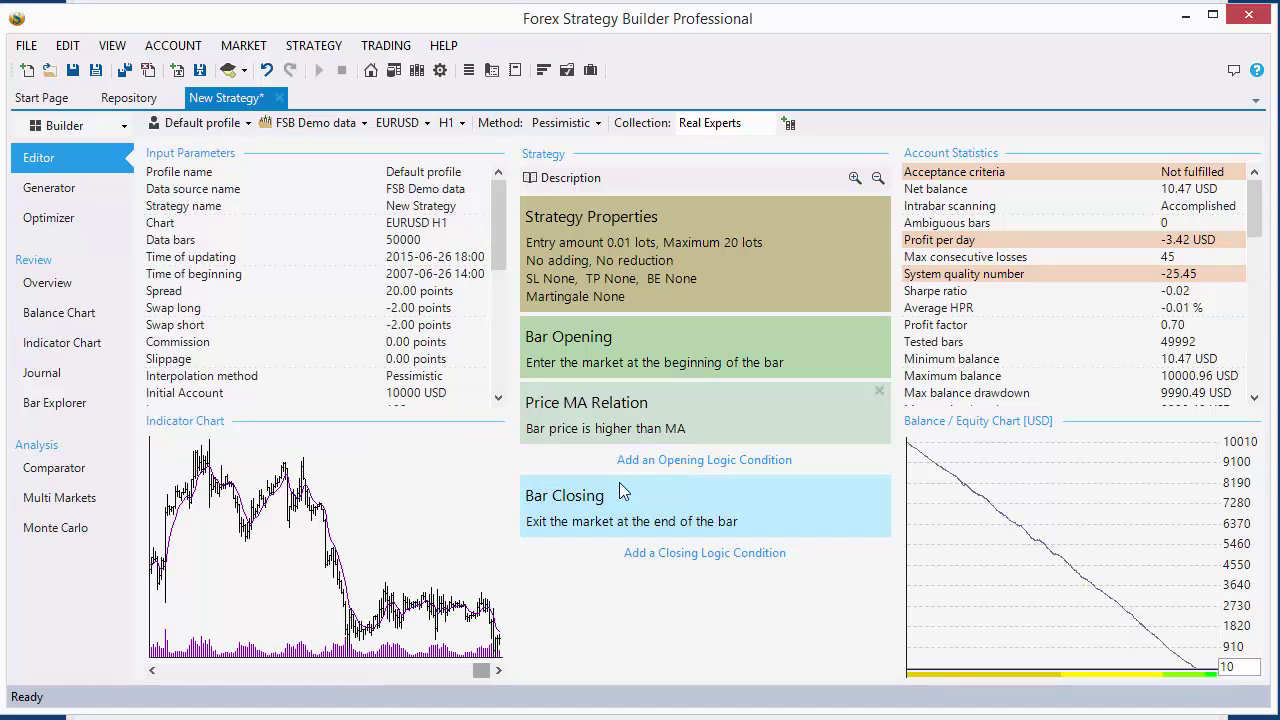
# Add a second Price MA Relation opening condition with the logic Bar price is lower than MA
pyautogui.click(651, 461)
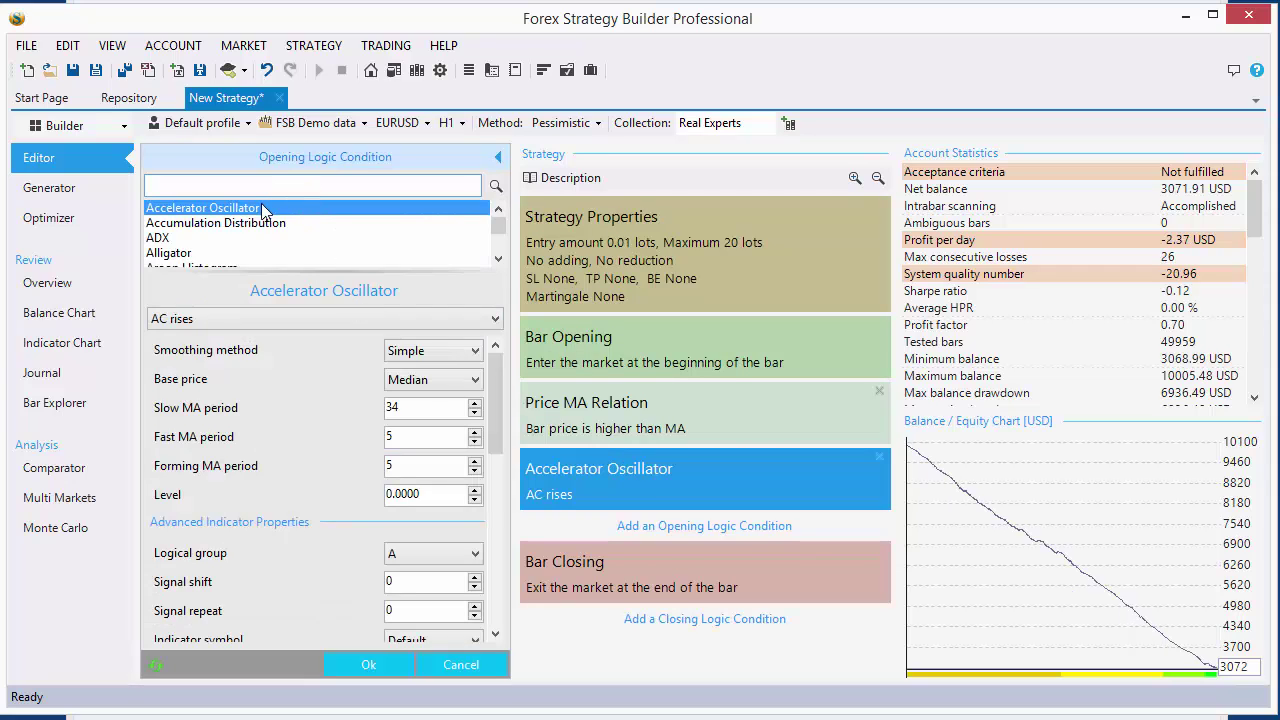
pyautogui.write('price')
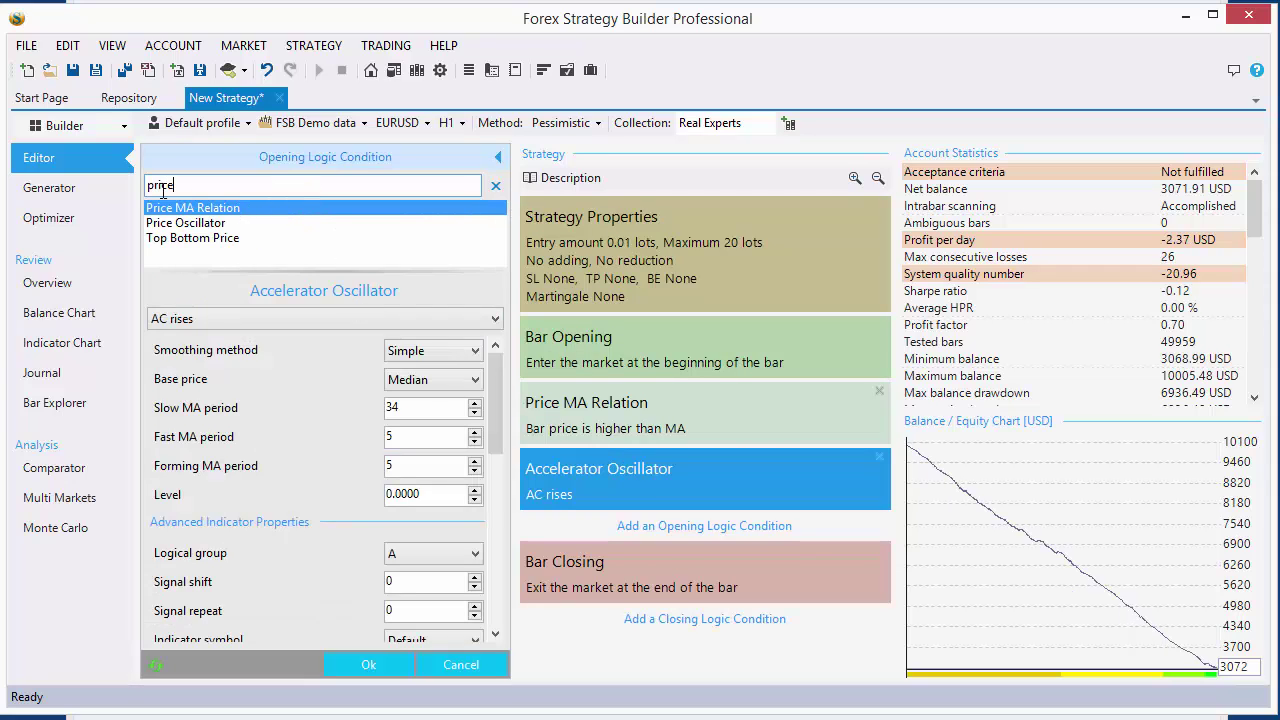
pyautogui.click(226, 208)
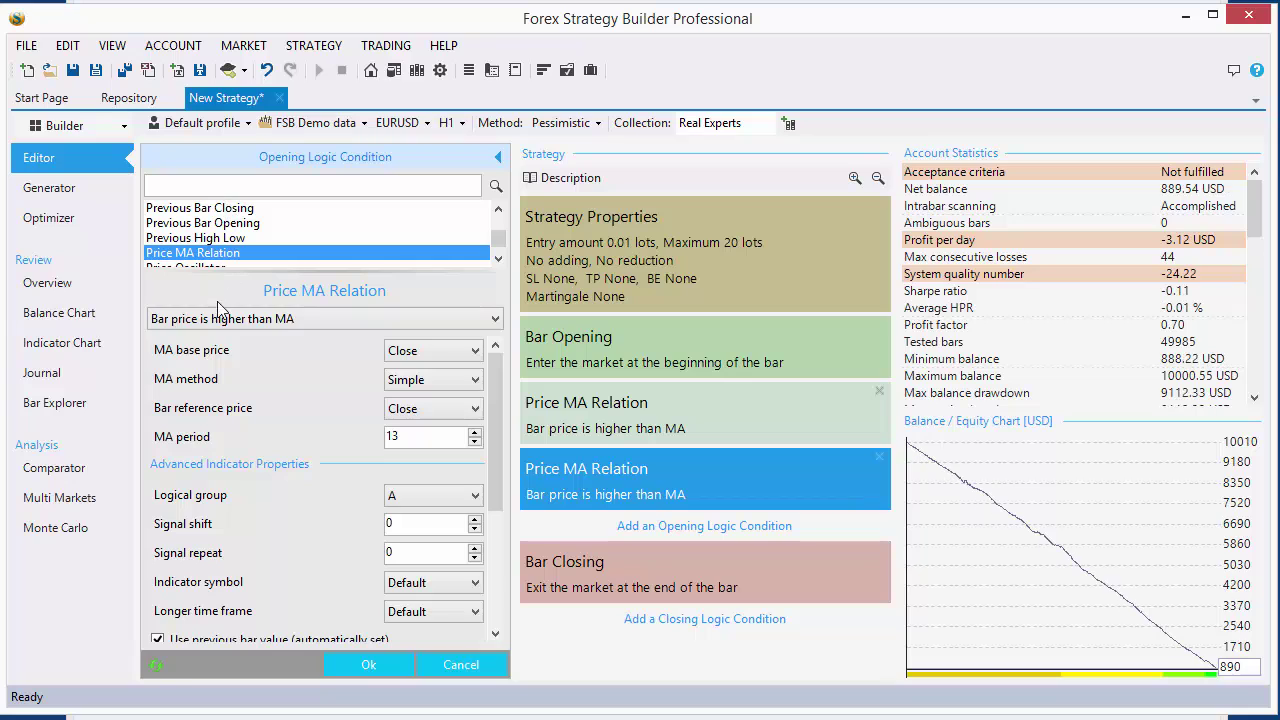
pyautogui.click(236, 330)
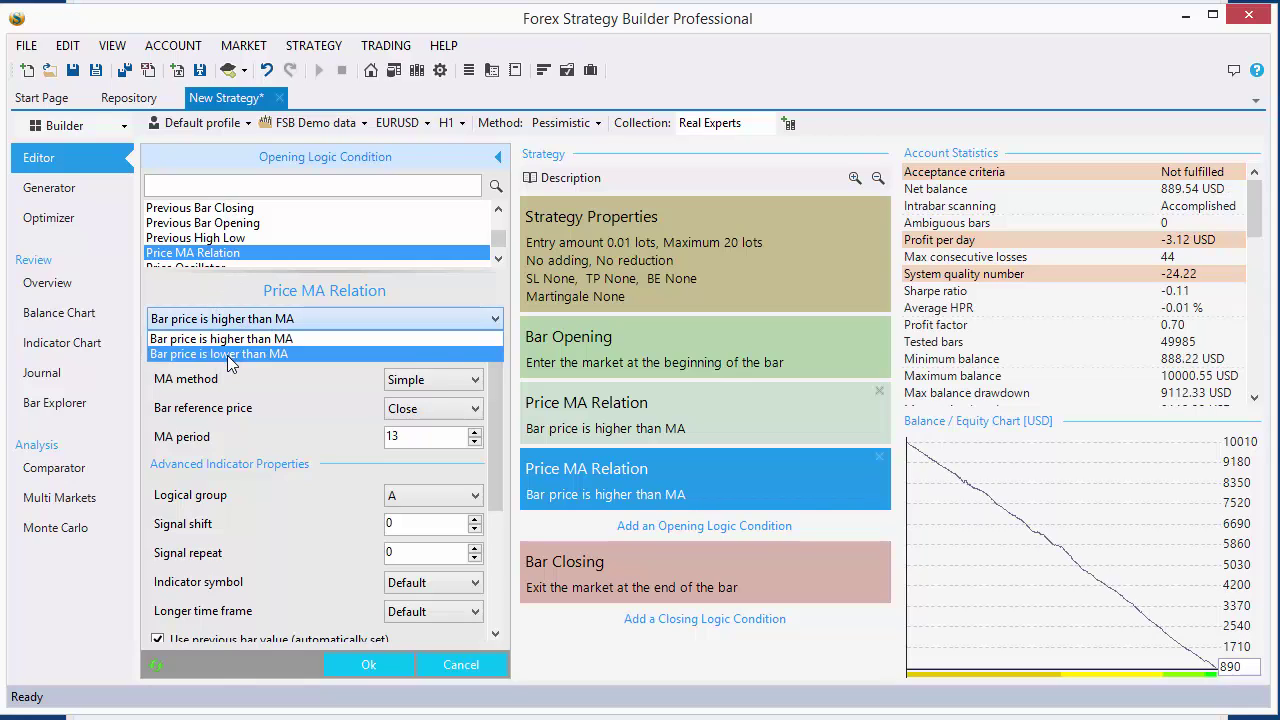
pyautogui.click(226, 362)
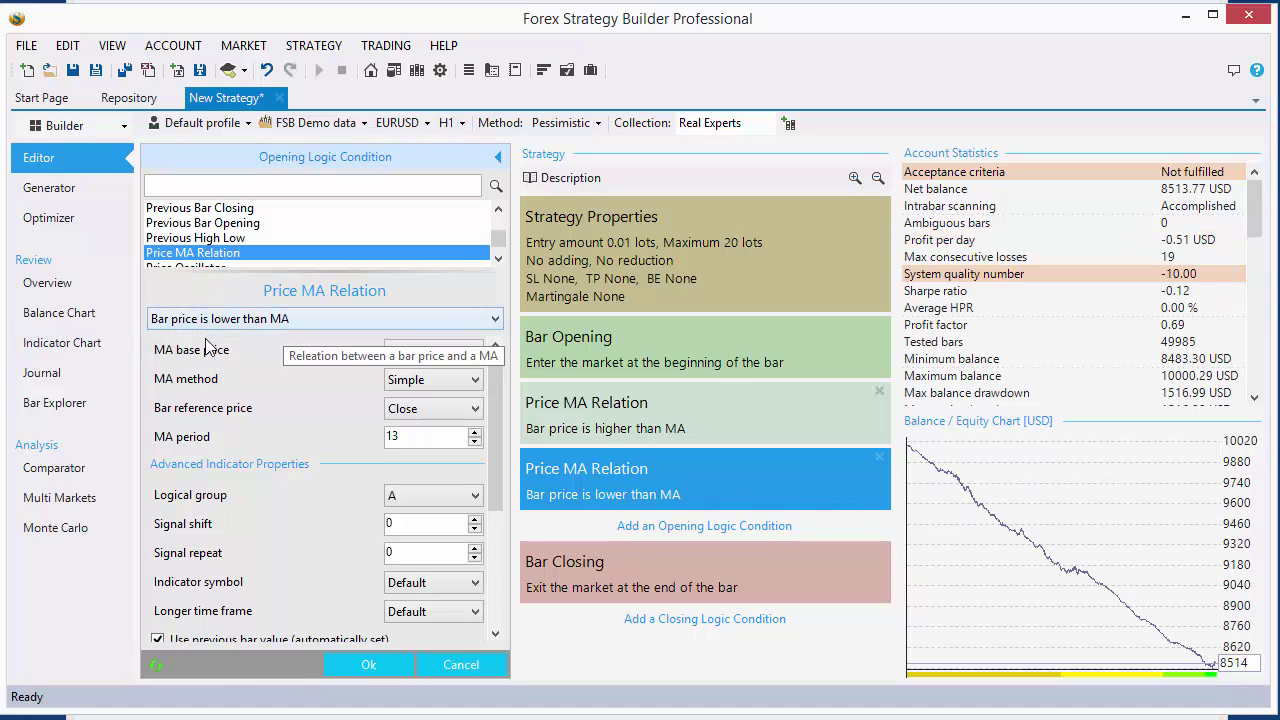
# Keep Close as the bar reference price, set the MA method to Exponential and the MA period to 14, and accept the second condition
pyautogui.click(410, 414)
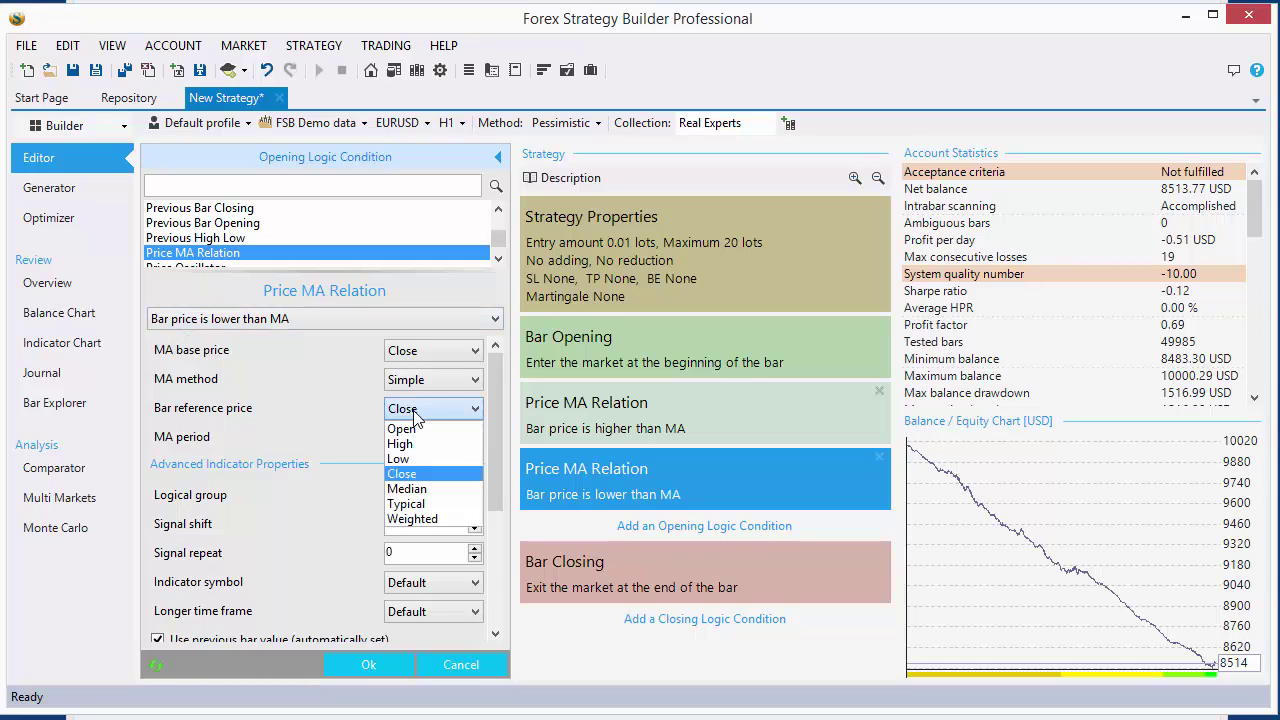
pyautogui.click(411, 416)
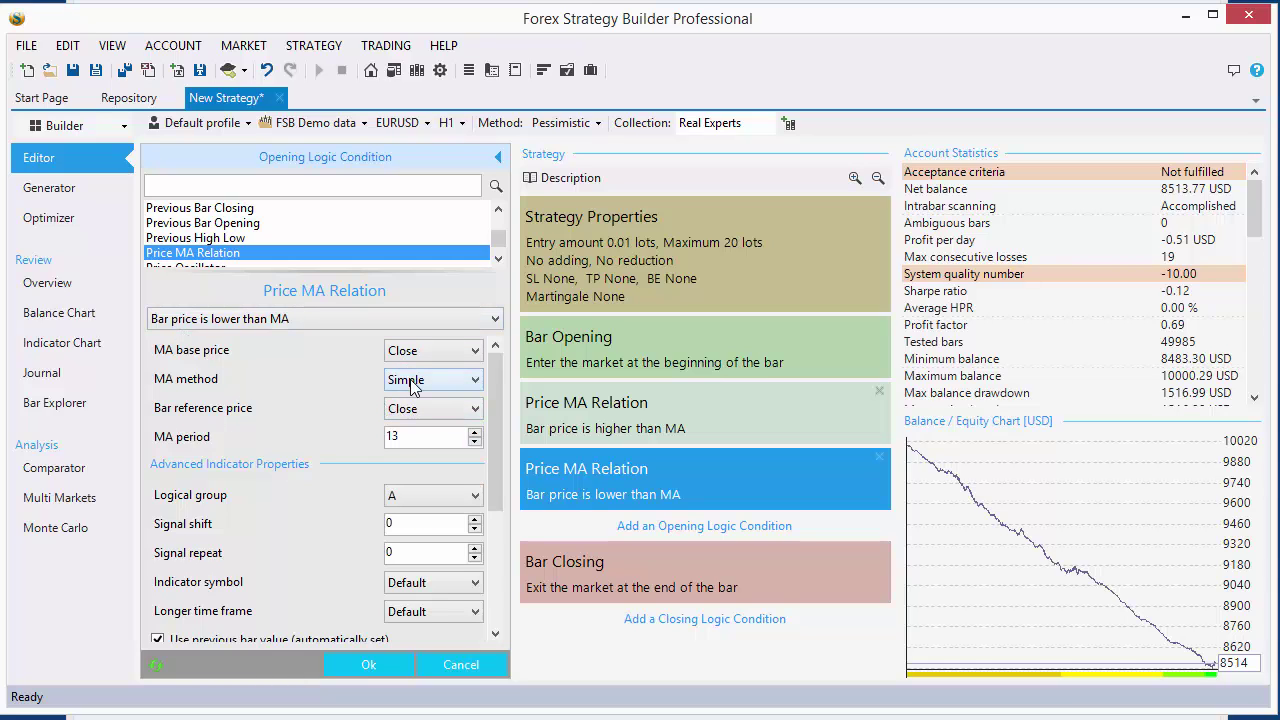
pyautogui.click(410, 377)
pyautogui.click(435, 430)
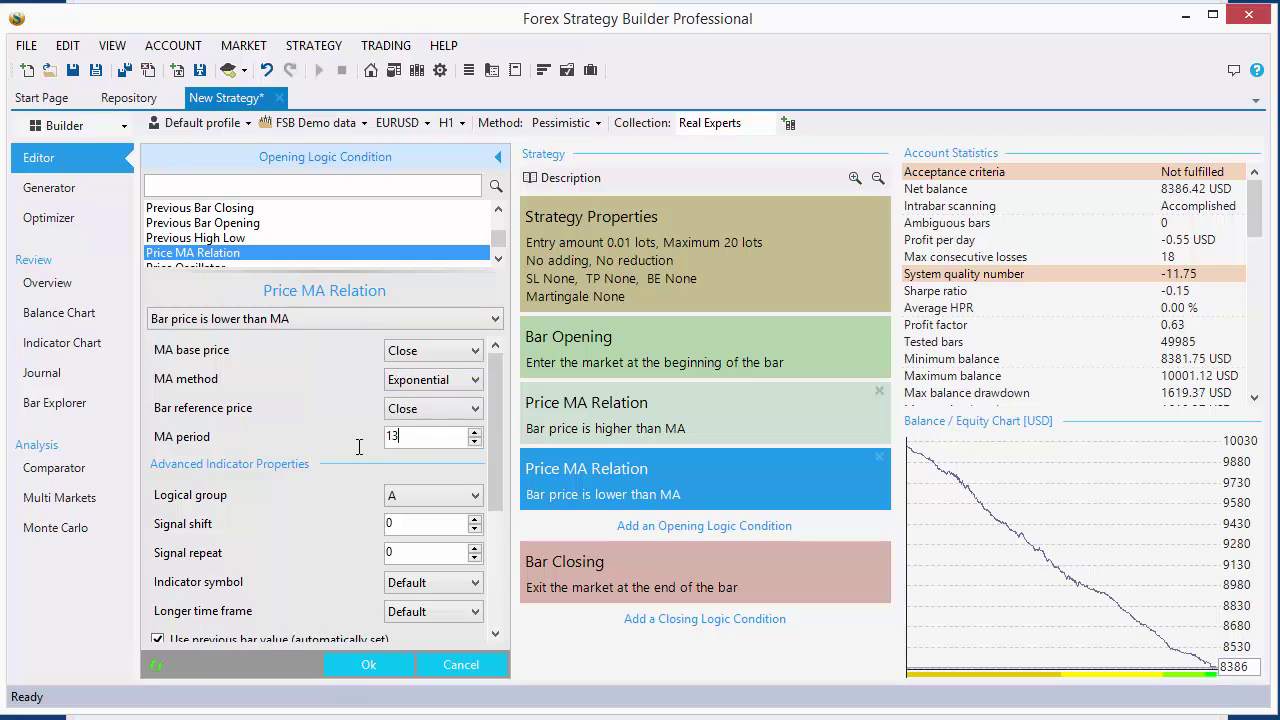
pyautogui.write('14')
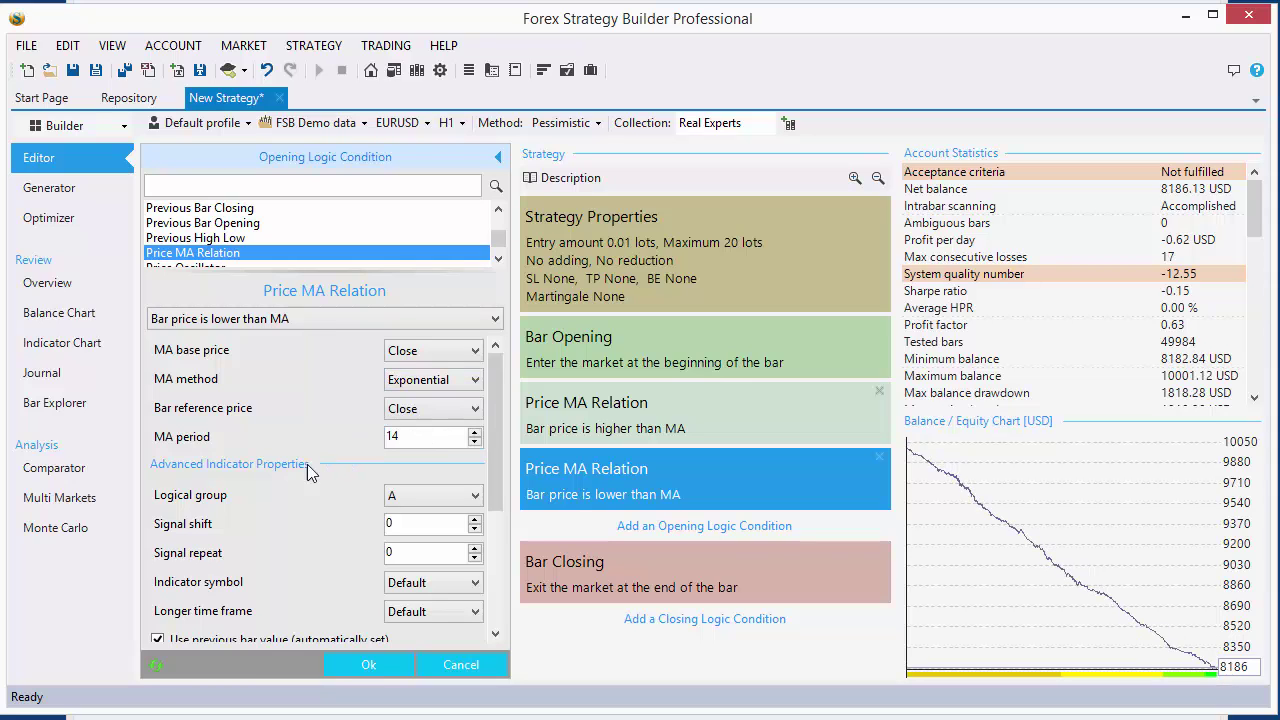
pyautogui.click(356, 666)
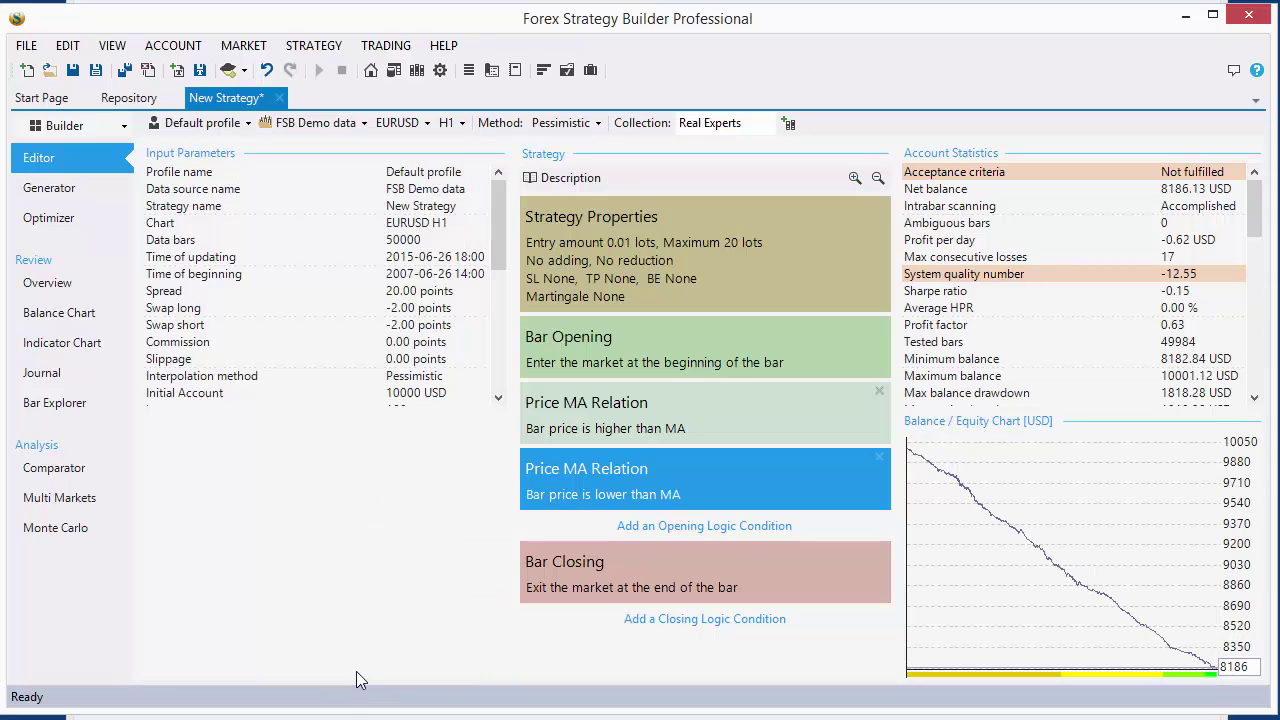
# Add a third opening logic condition based on the Price MA Relation indicator
pyautogui.click(654, 533)
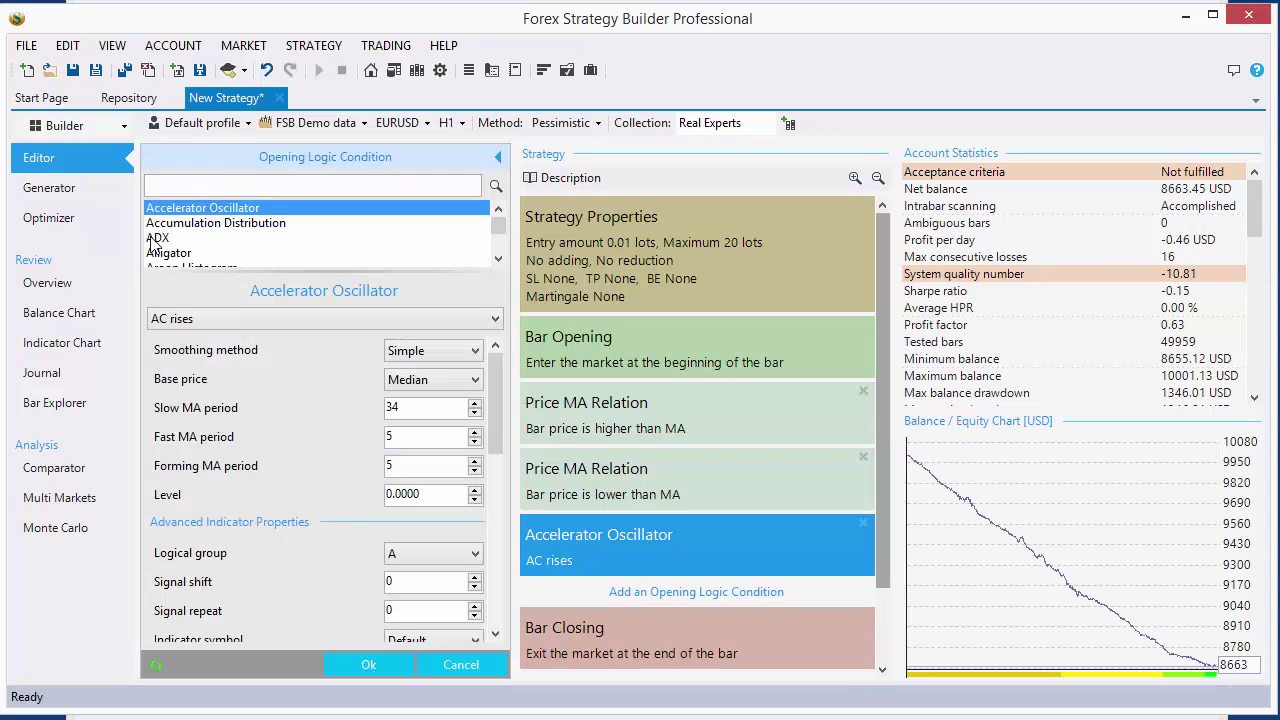
pyautogui.click(215, 185)
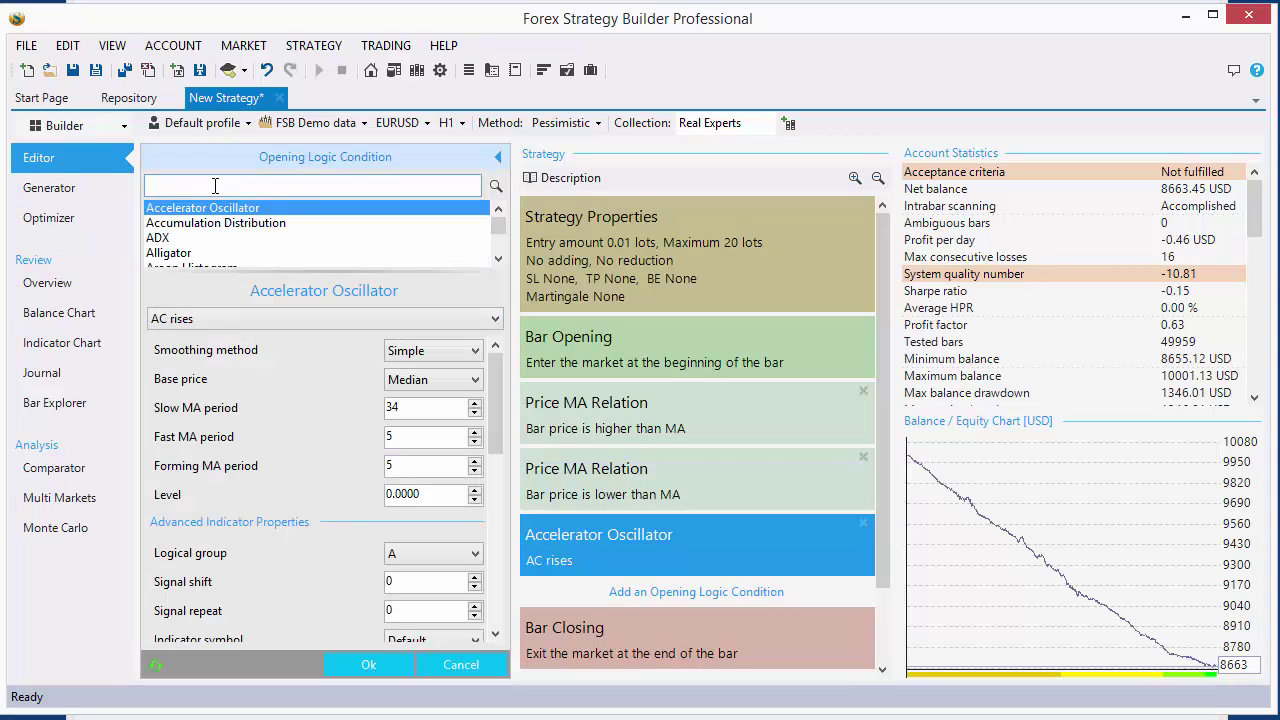
pyautogui.write('price')
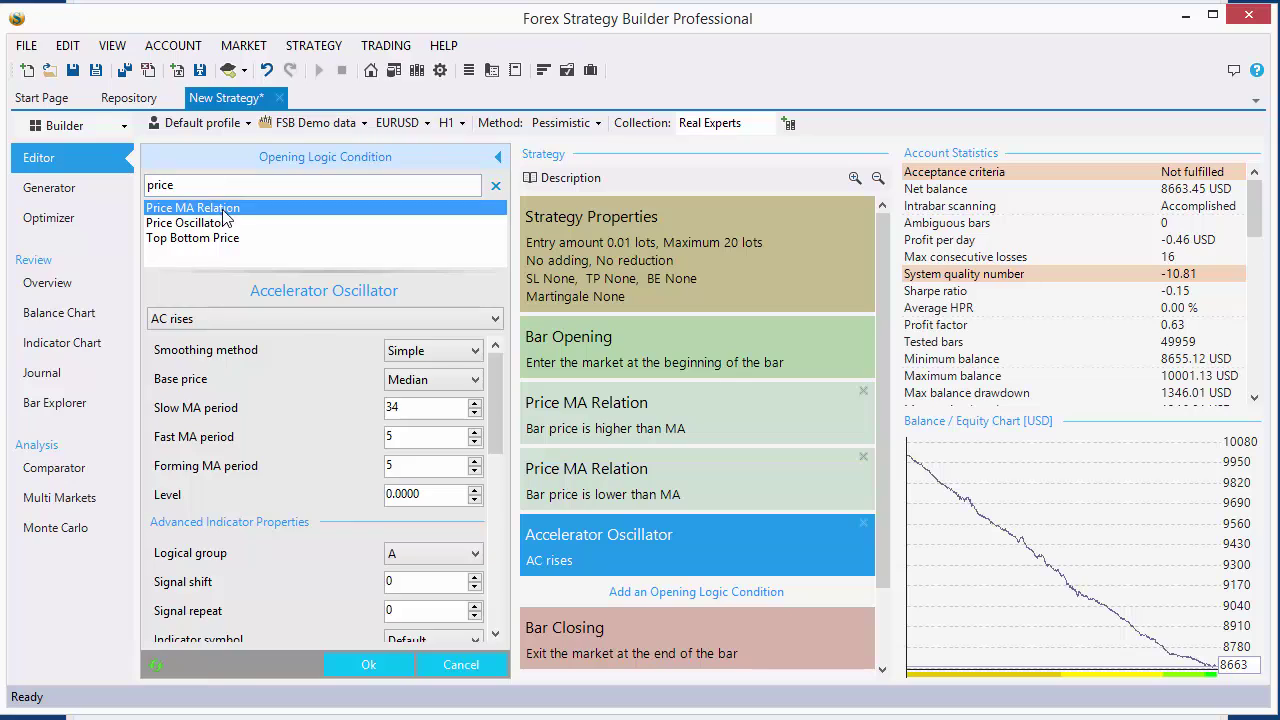
pyautogui.click(214, 208)
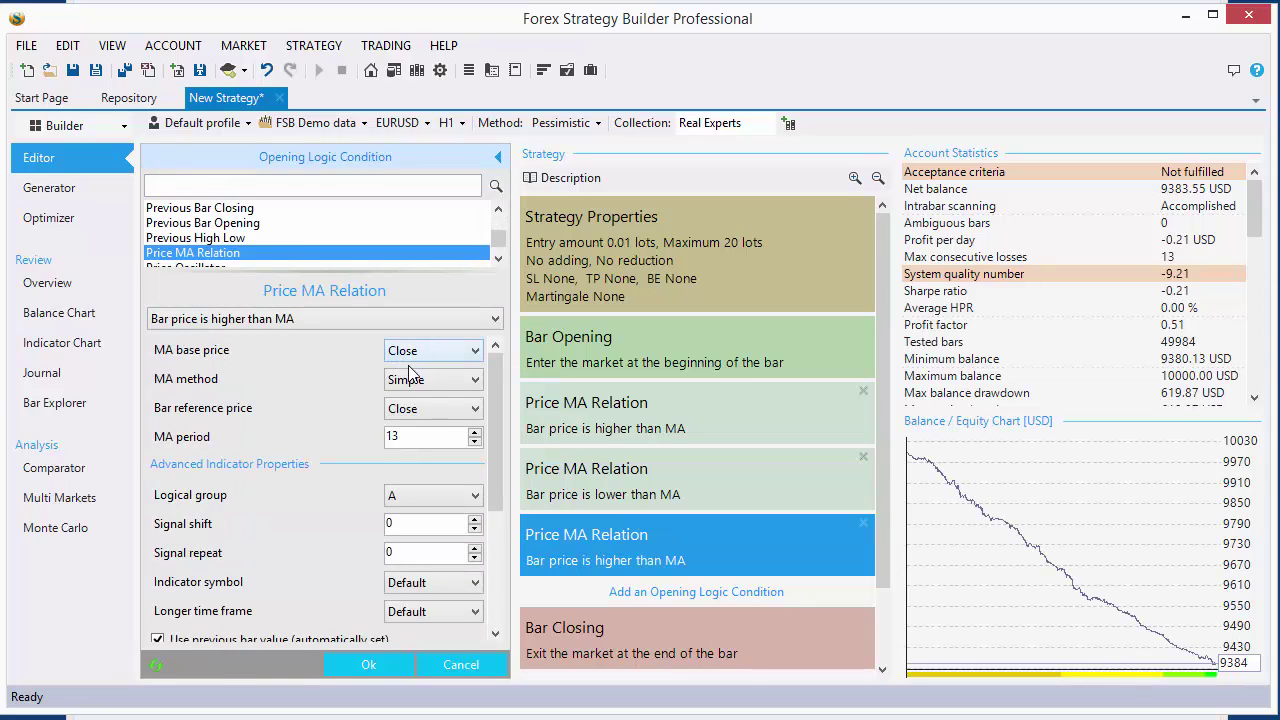
# Set the third condition's bar reference price to High and its MA period to 6
pyautogui.click(422, 408)
pyautogui.click(415, 444)
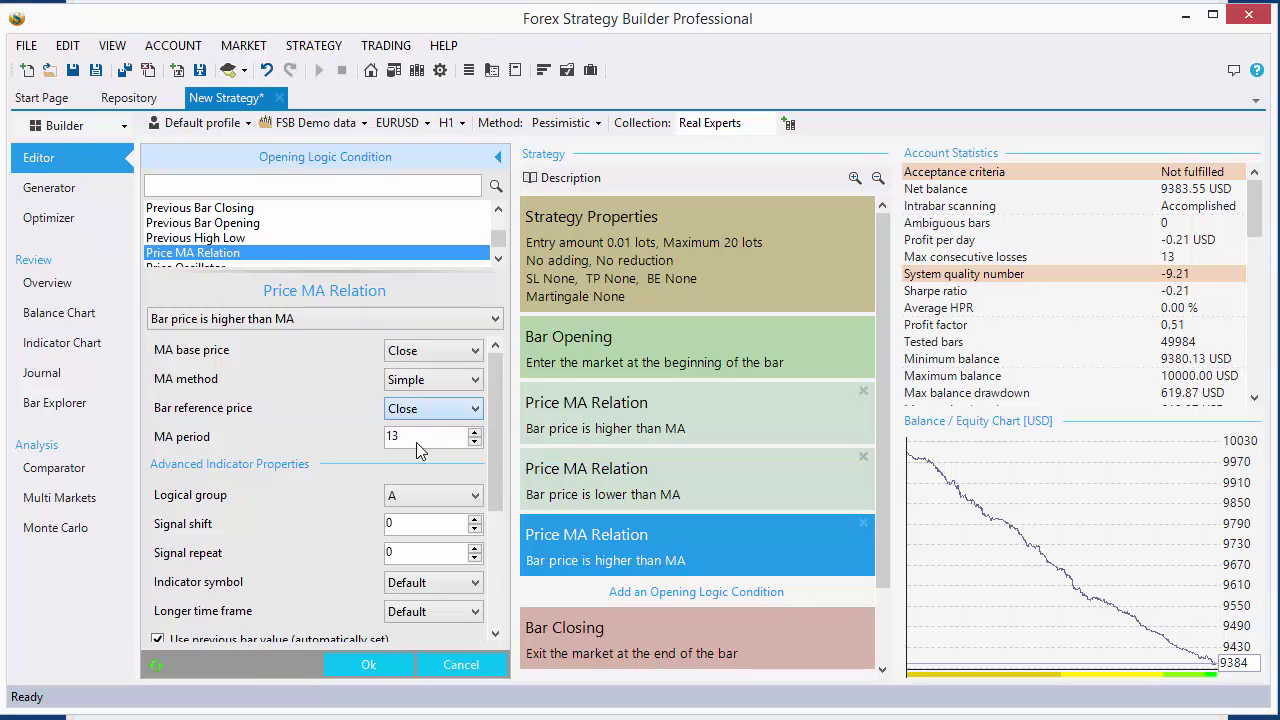
pyautogui.moveTo(410, 442); pyautogui.dragTo(179, 450)
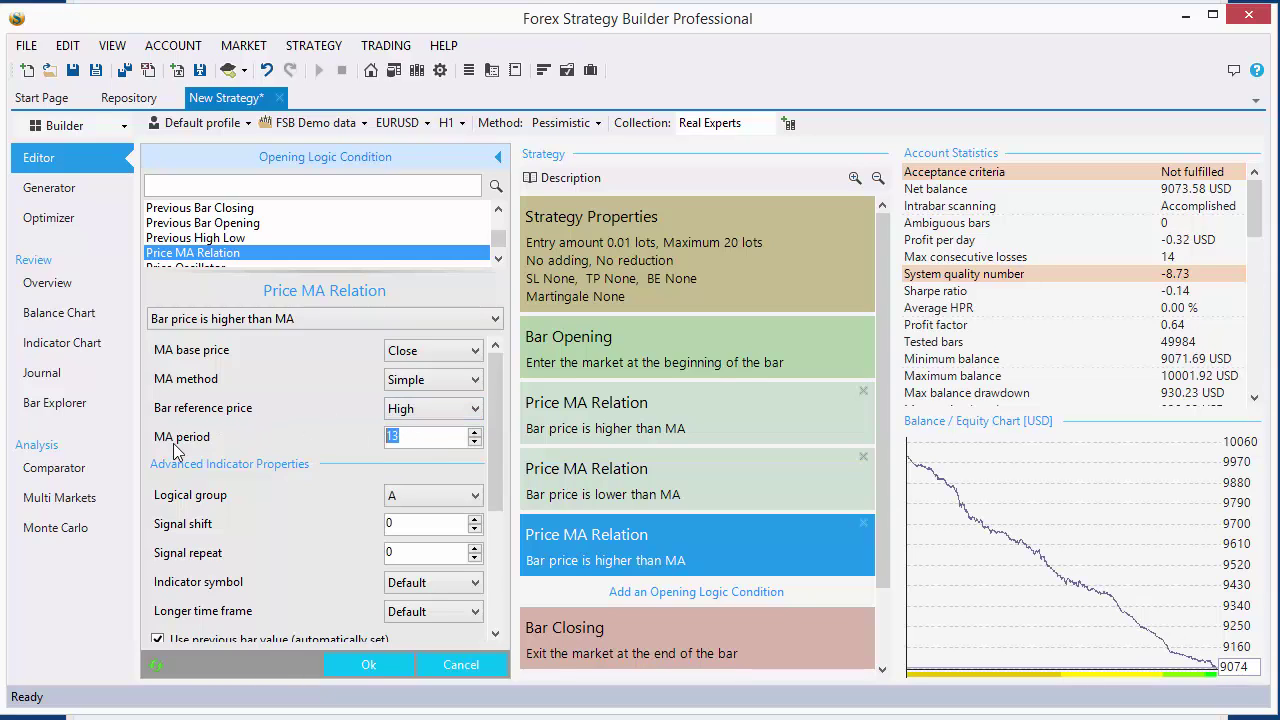
pyautogui.write('6')
# Set the third condition's logic to Bar price is lower than MA with a signal shift of 1, and accept it
pyautogui.click(227, 320)
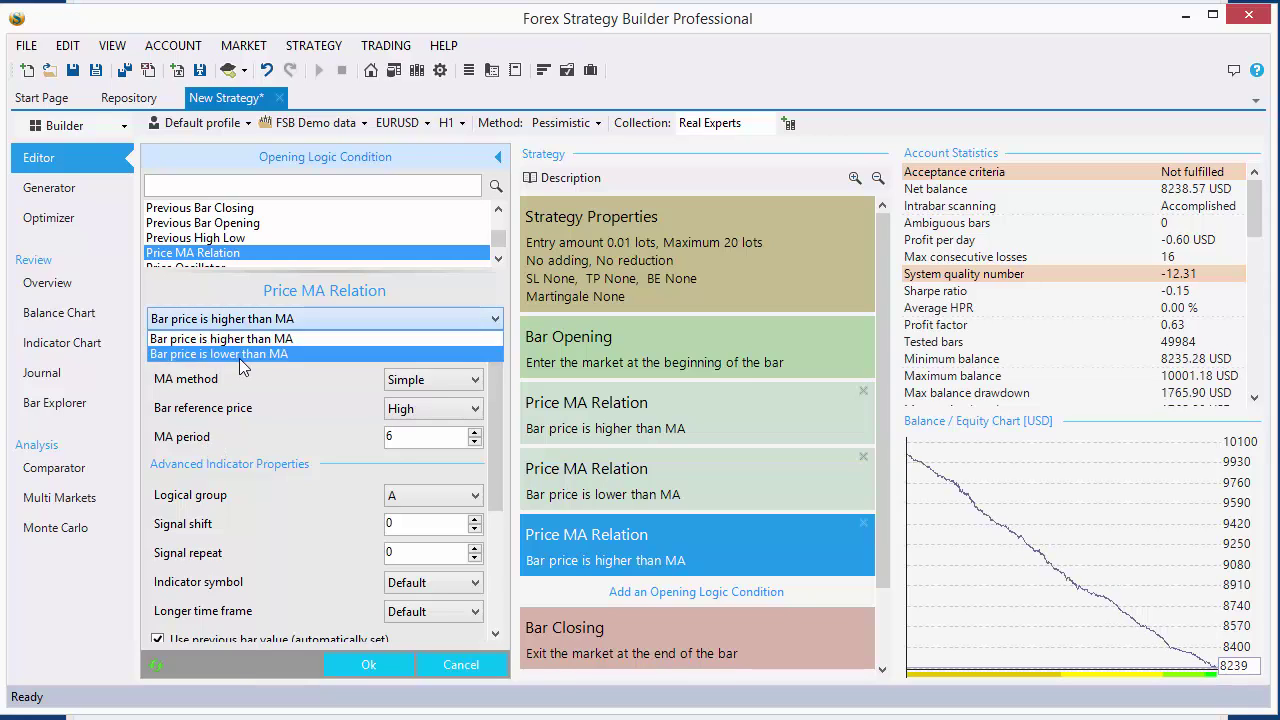
pyautogui.click(239, 358)
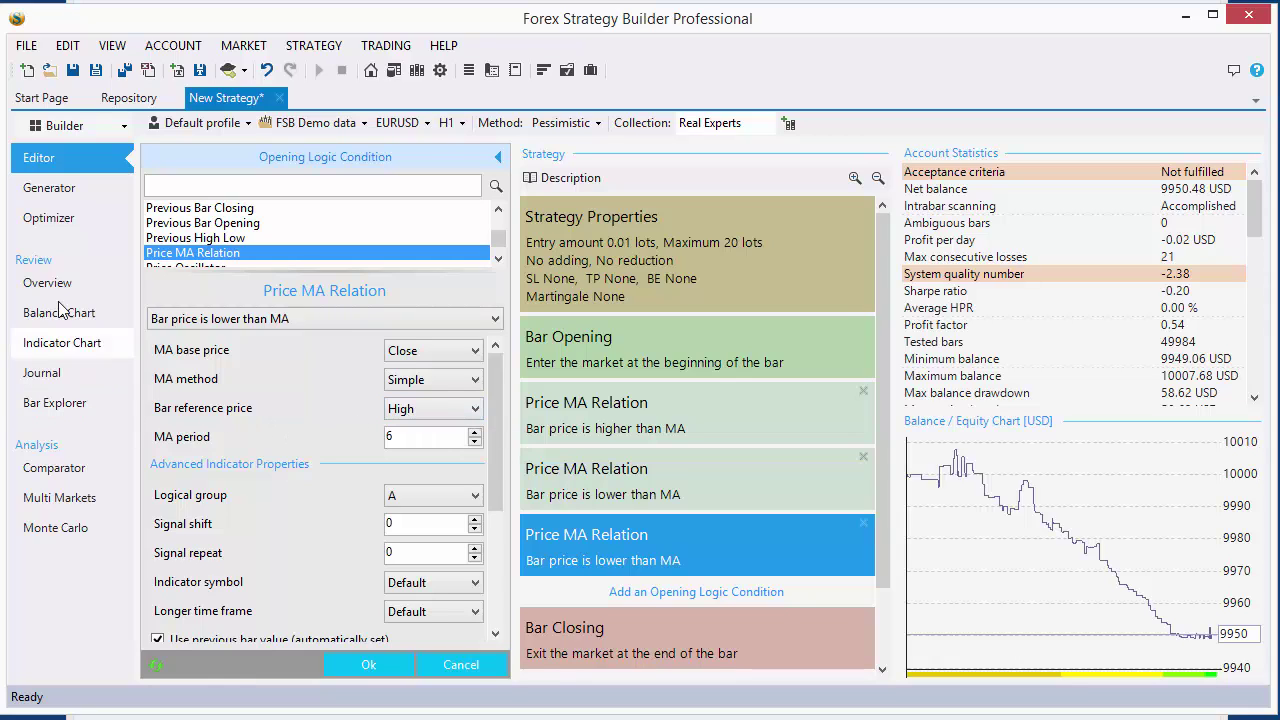
pyautogui.scroll(-2, 350, 505)
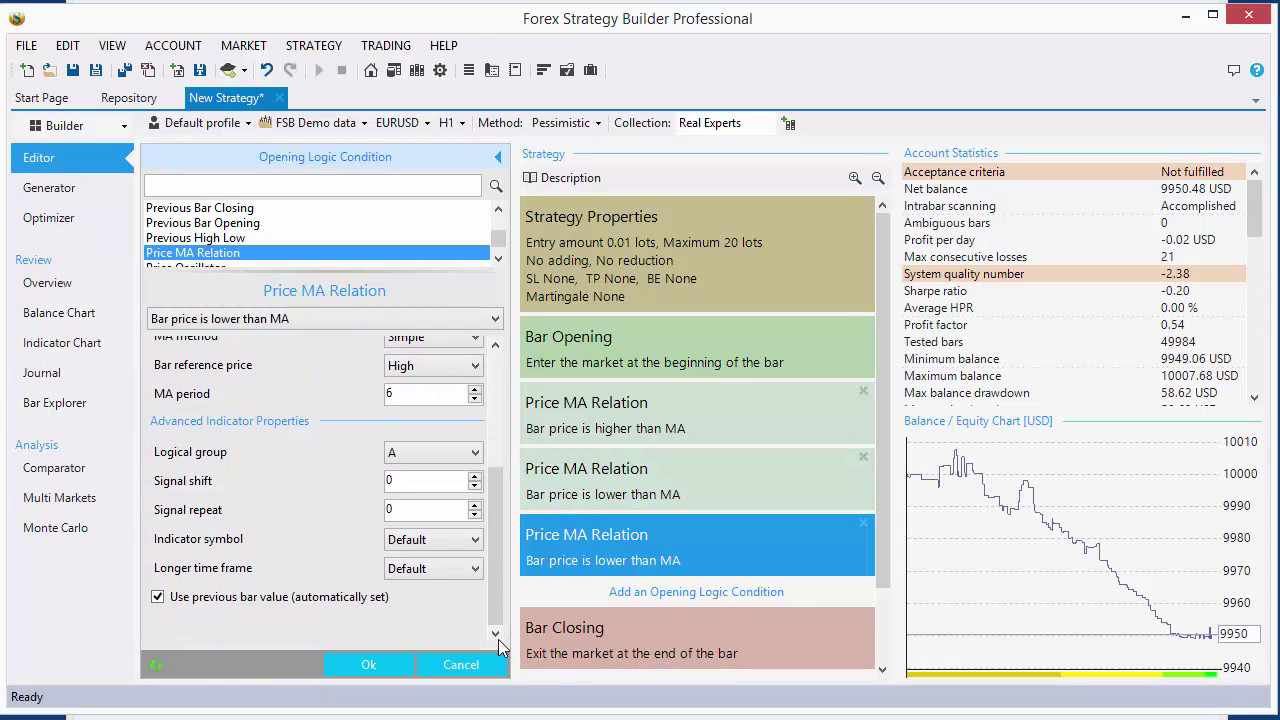
pyautogui.click(474, 479)
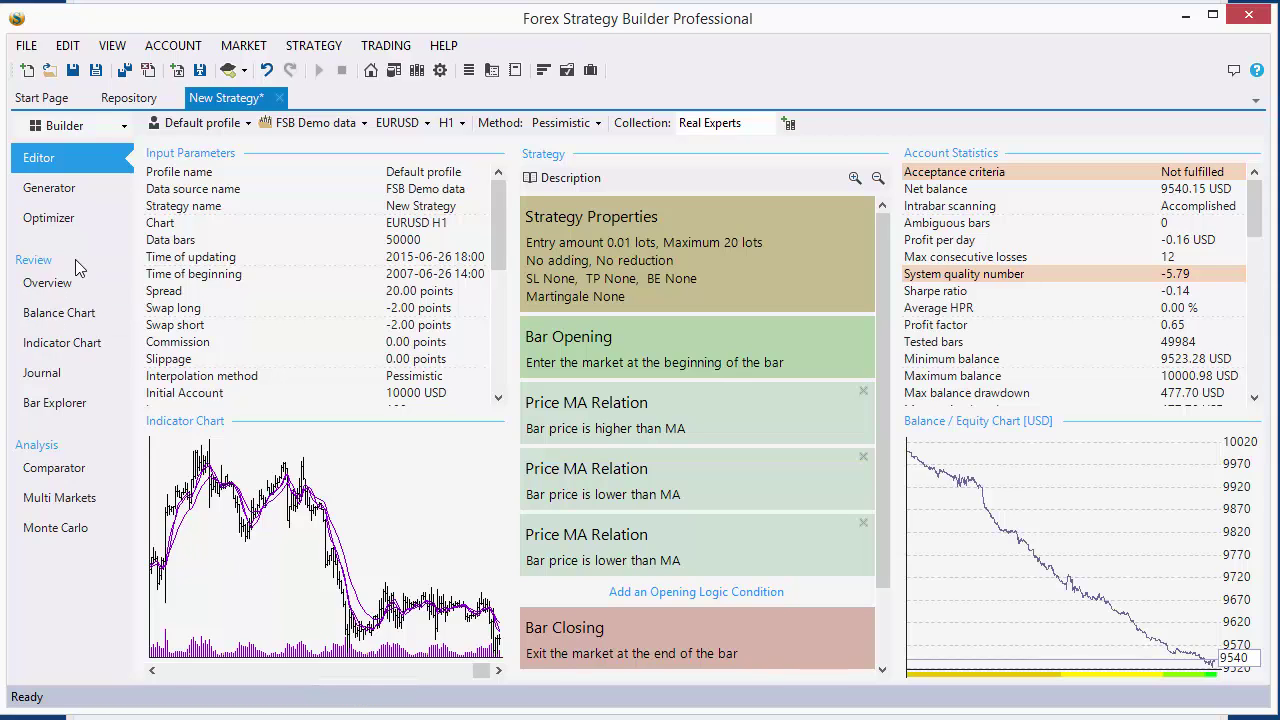
# Examine the moving averages on the indicator chart and check the MA method of the third Price MA Relation condition in the editor
pyautogui.click(418, 608)
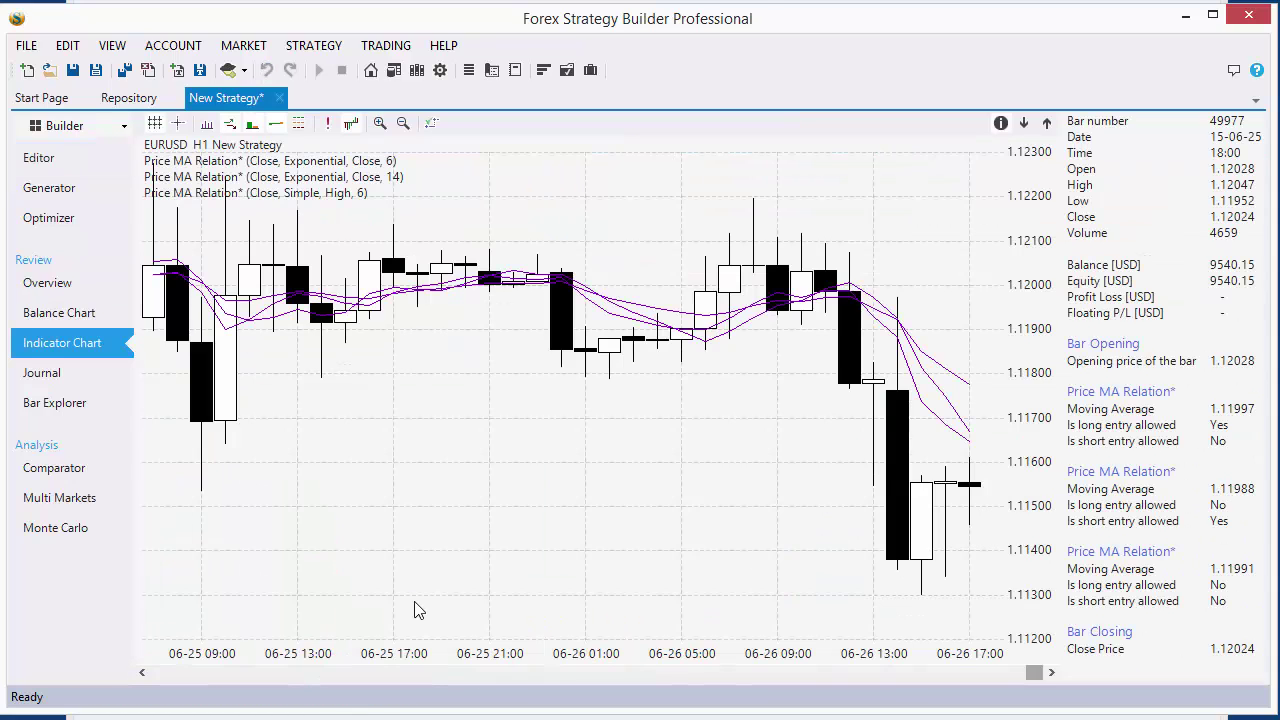
pyautogui.click(58, 166)
pyautogui.click(712, 556)
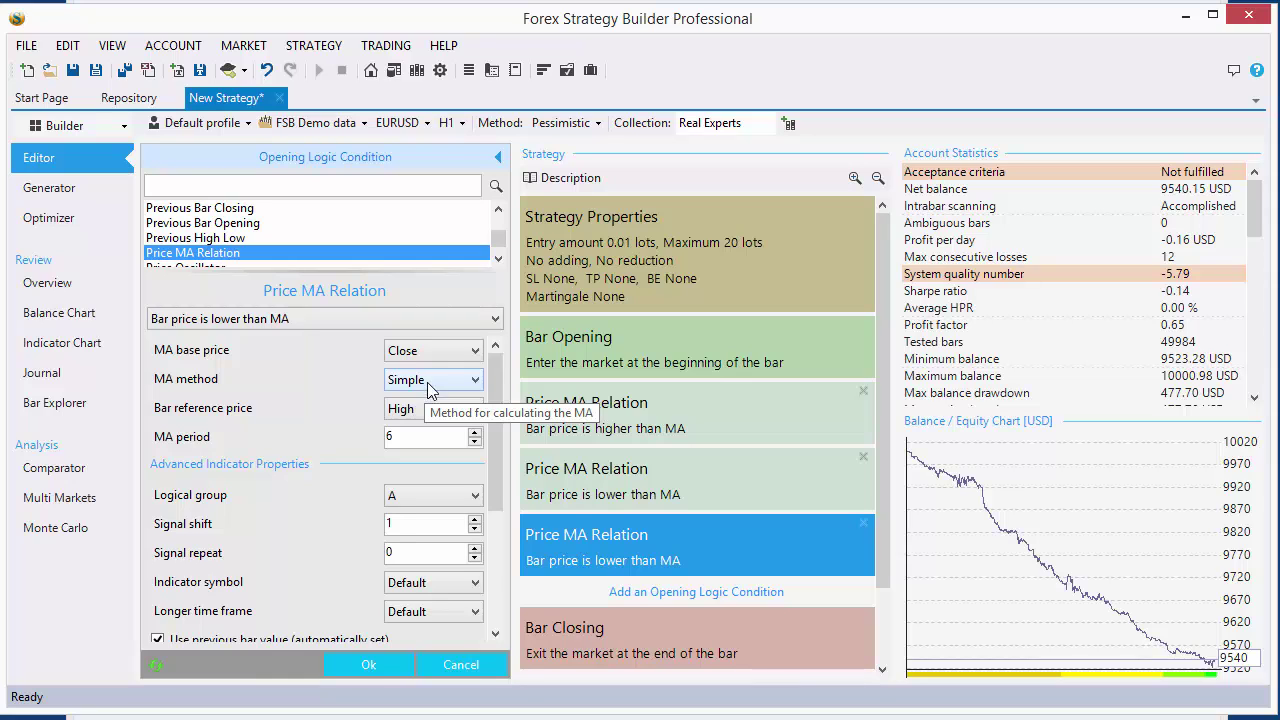
pyautogui.click(455, 664)
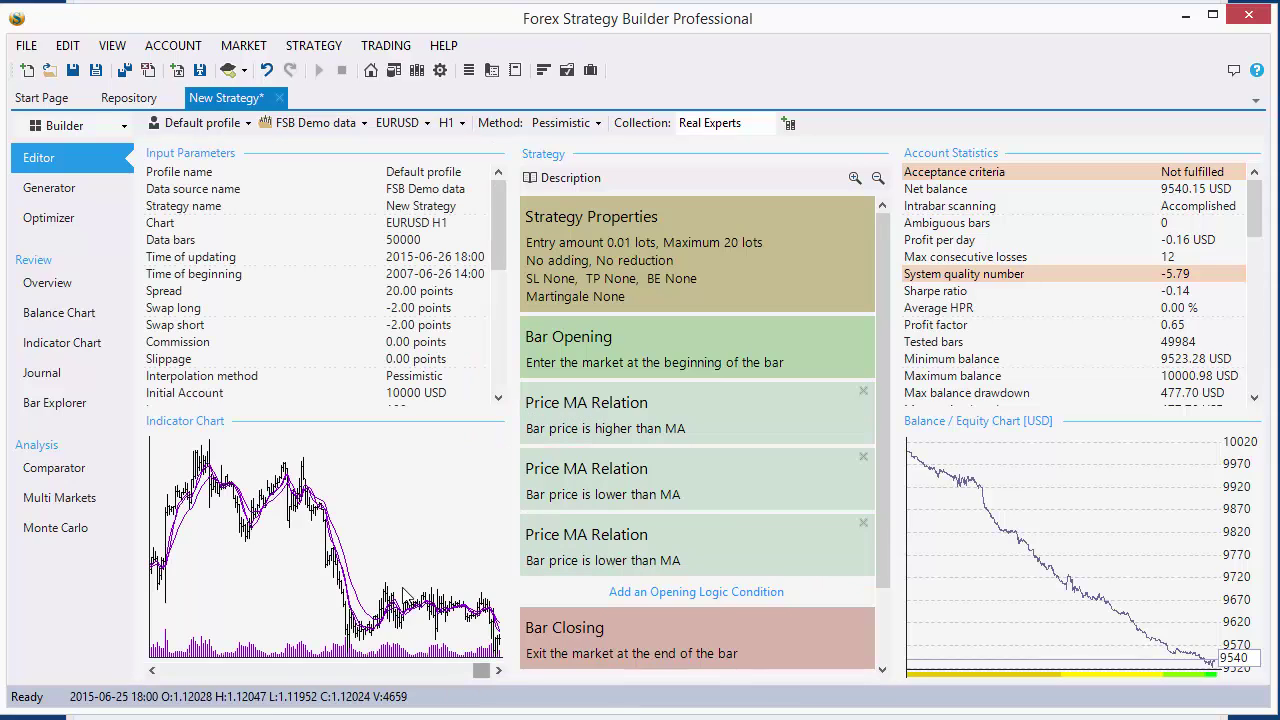
# Set the third Price MA Relation condition's MA method to Exponential and accept the change
pyautogui.click(648, 545)
pyautogui.click(436, 380)
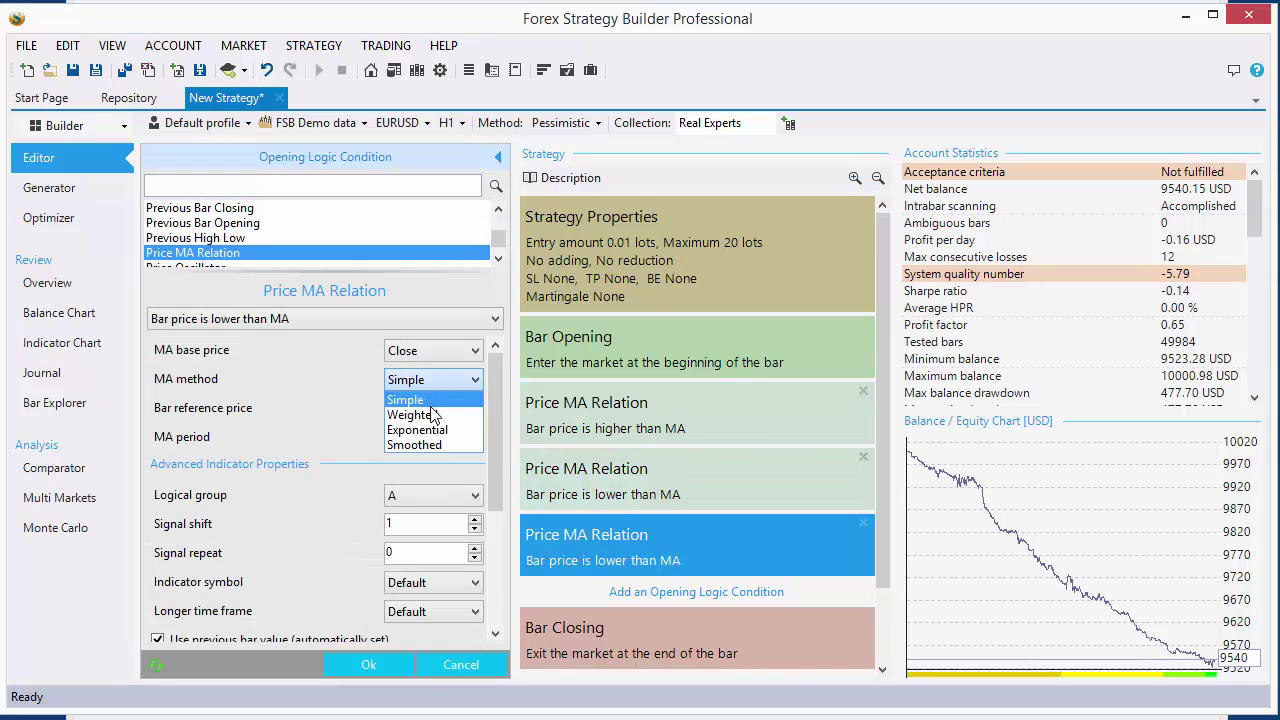
pyautogui.click(435, 432)
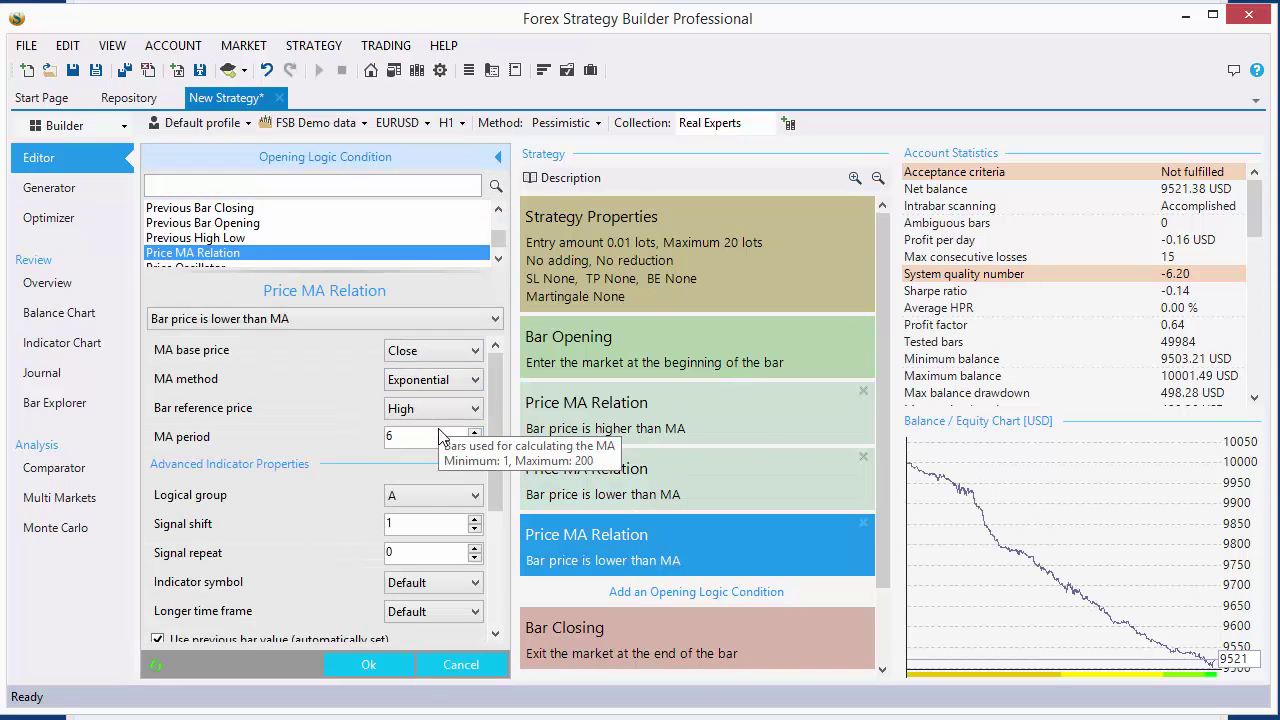
pyautogui.click(366, 664)
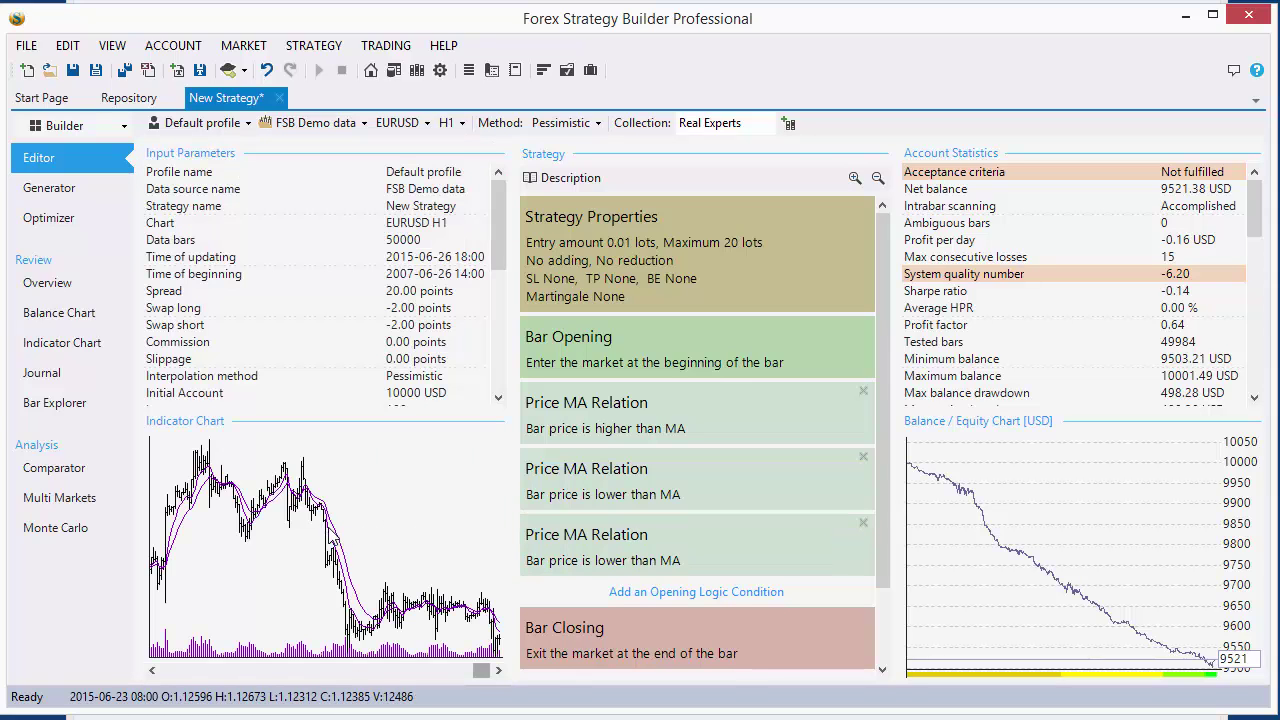
# Review the strategy overview's opening entry logic, checking the prices, MA methods and periods of the three long entry conditions
pyautogui.click(71, 284)
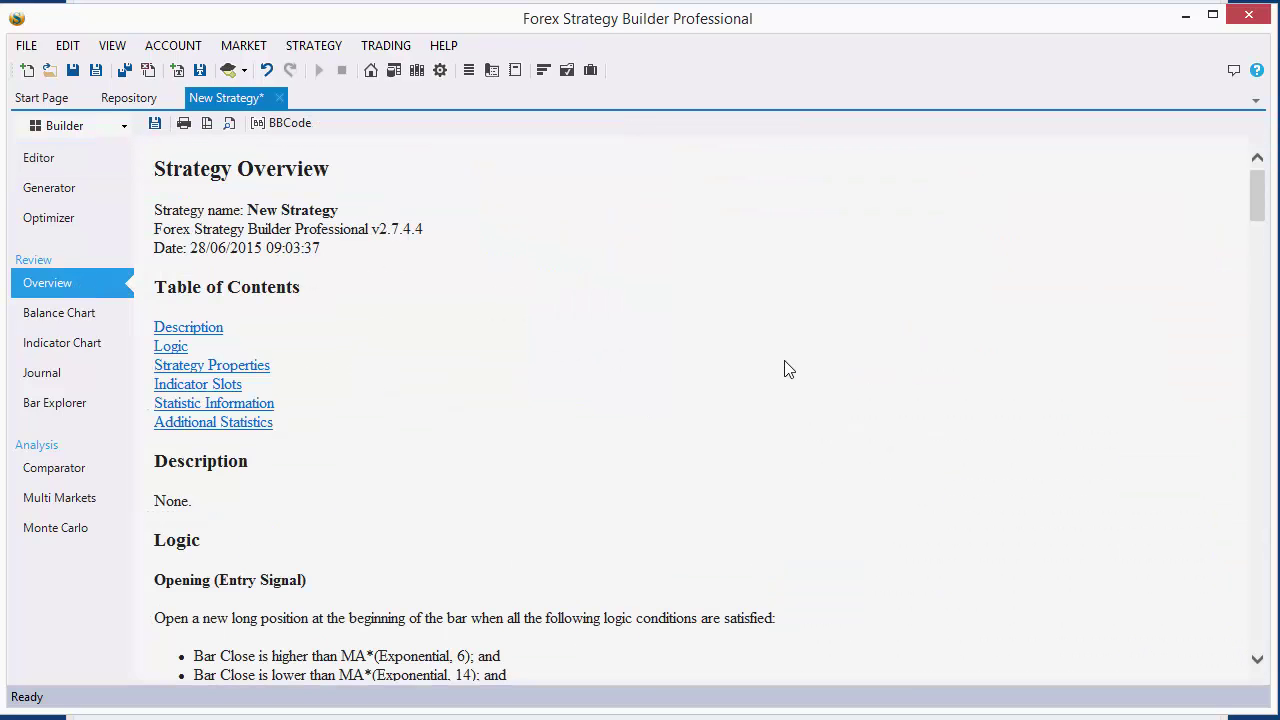
pyautogui.scroll(-5, 805, 418)
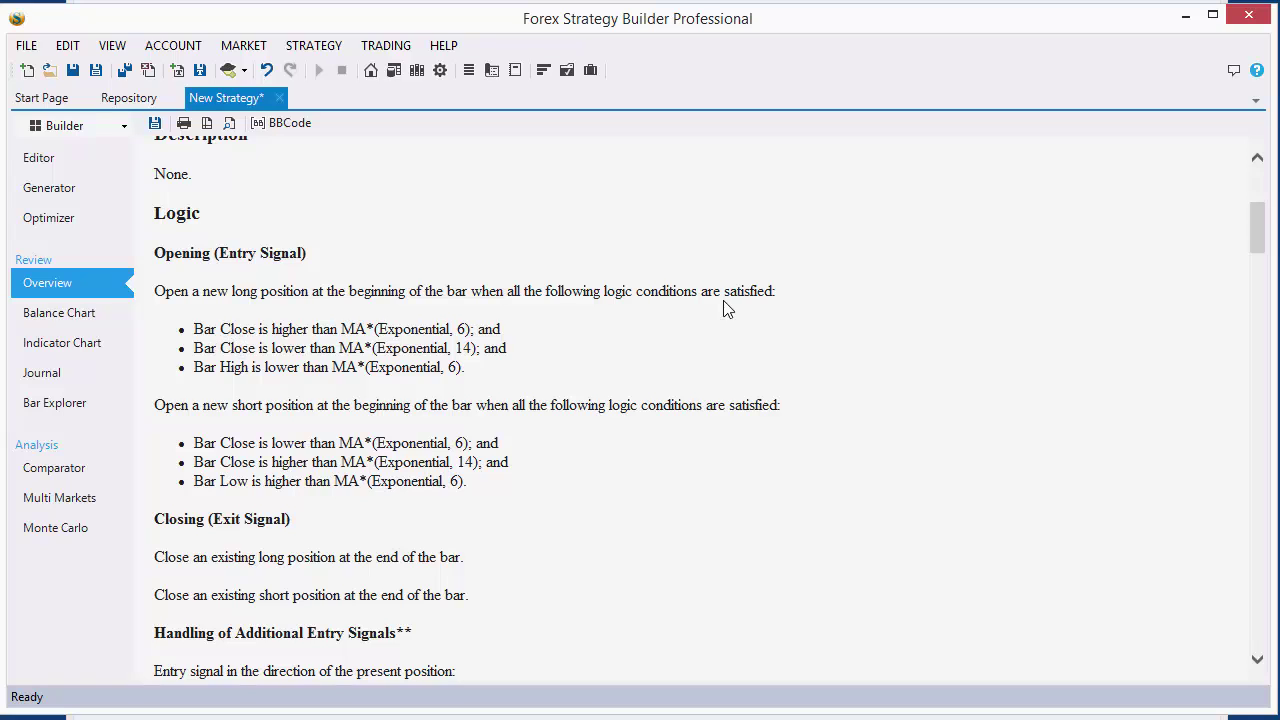
pyautogui.scroll(-1, 508, 385)
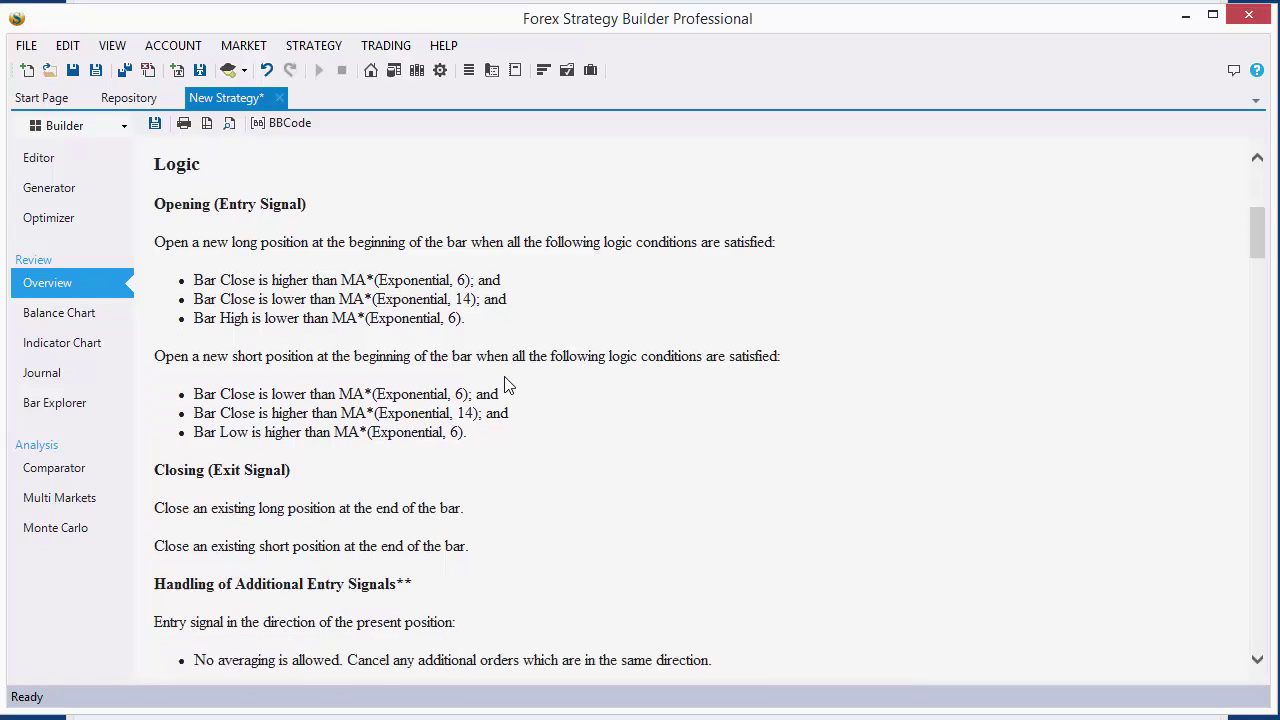
pyautogui.scroll(-1, 508, 385)
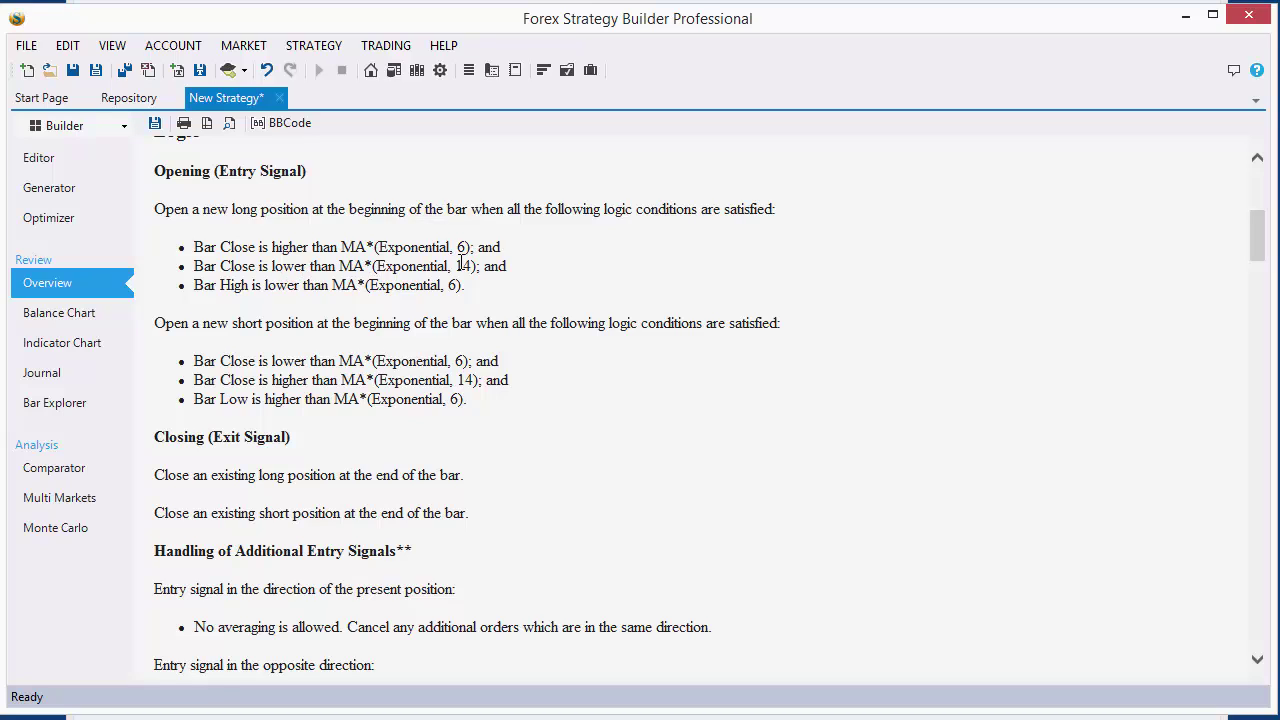
pyautogui.moveTo(471, 265); pyautogui.dragTo(416, 266)
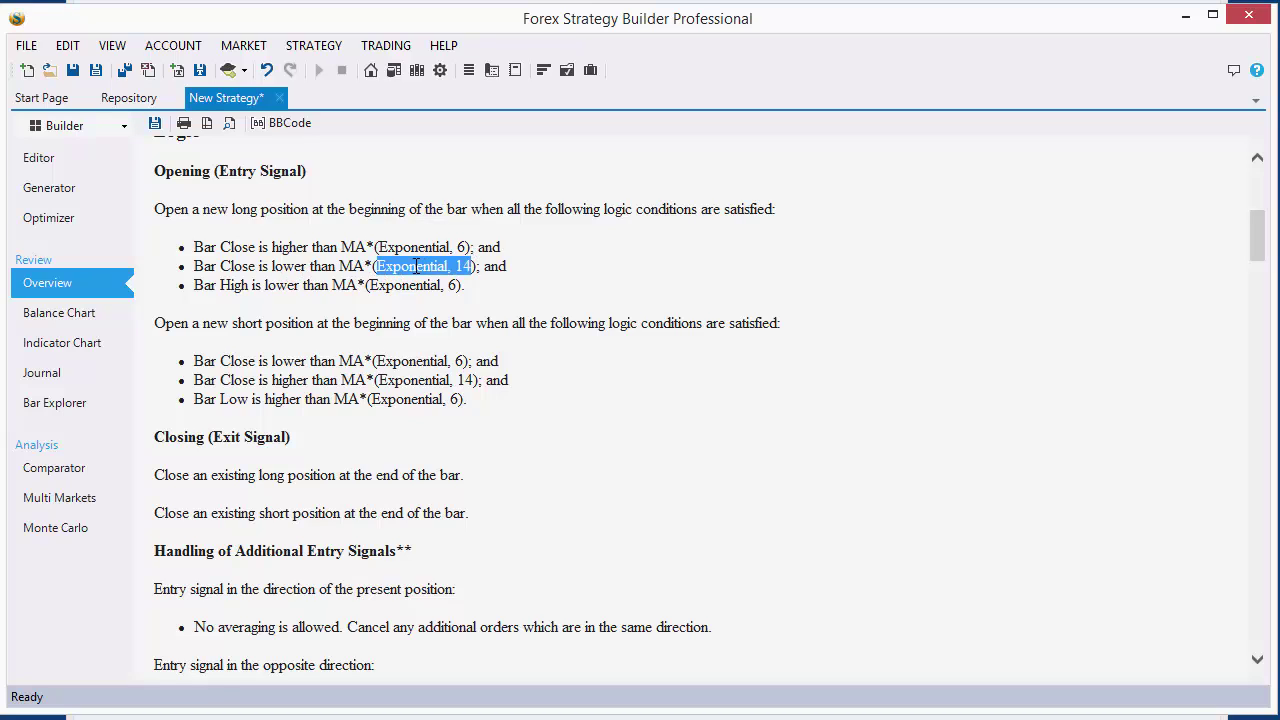
pyautogui.click(229, 284)
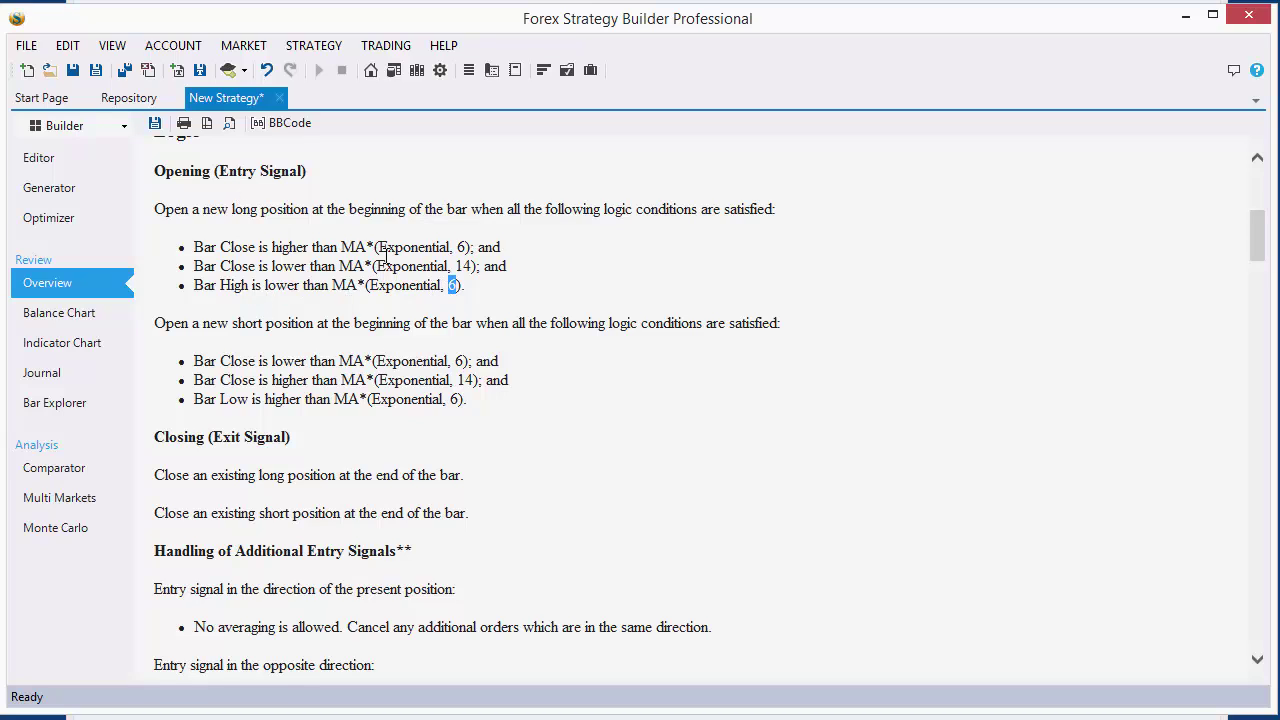
pyautogui.click(455, 280)
pyautogui.moveTo(198, 247); pyautogui.dragTo(200, 296)
pyautogui.click(490, 288)
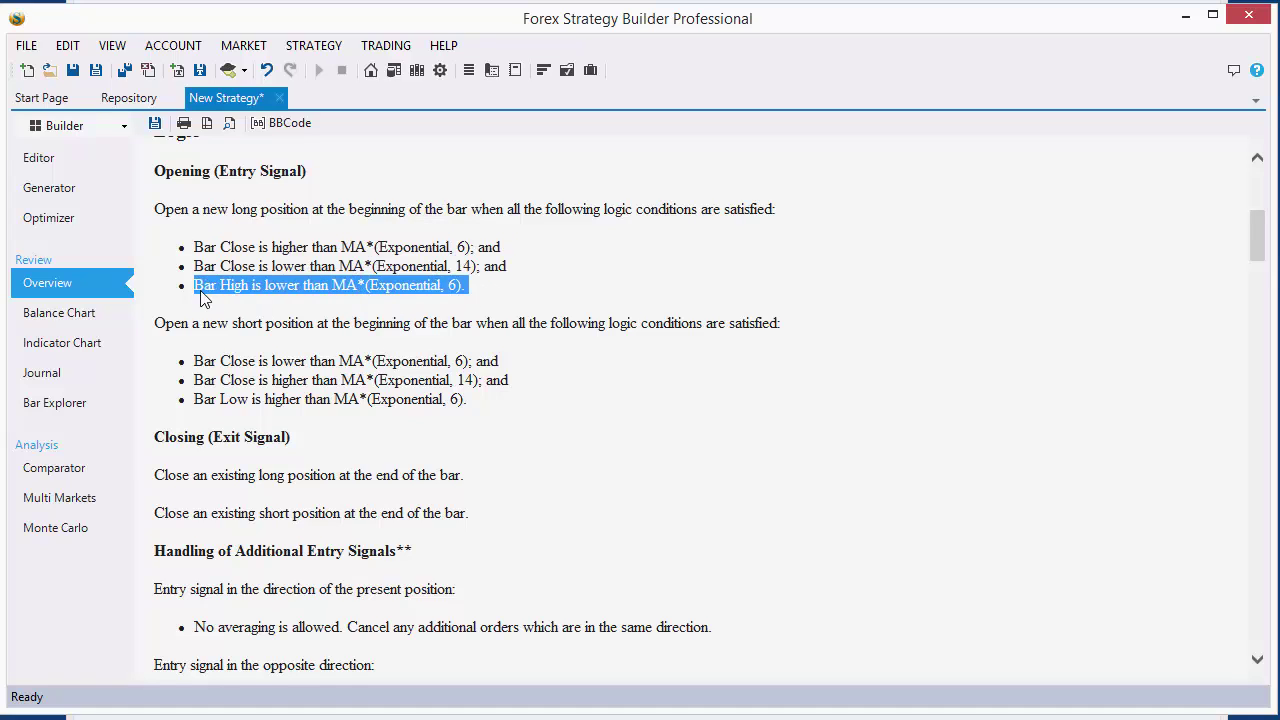
pyautogui.click(484, 292)
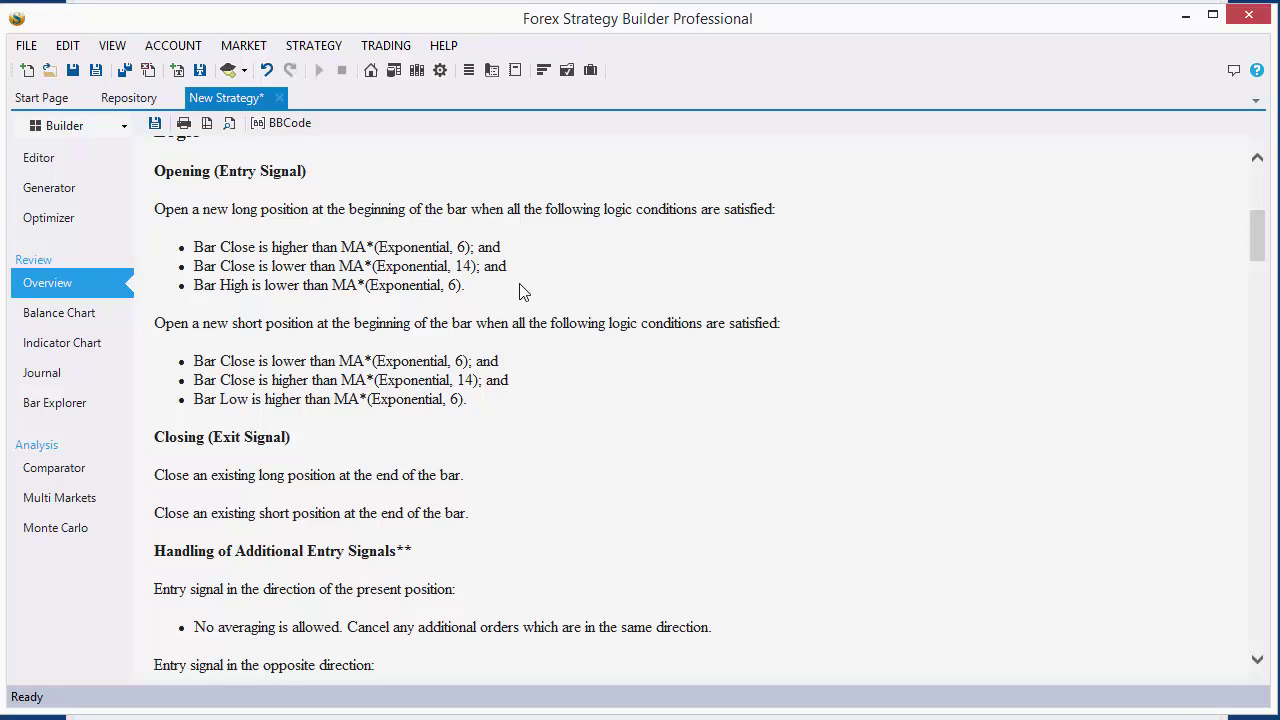
pyautogui.moveTo(470, 292); pyautogui.dragTo(217, 258)
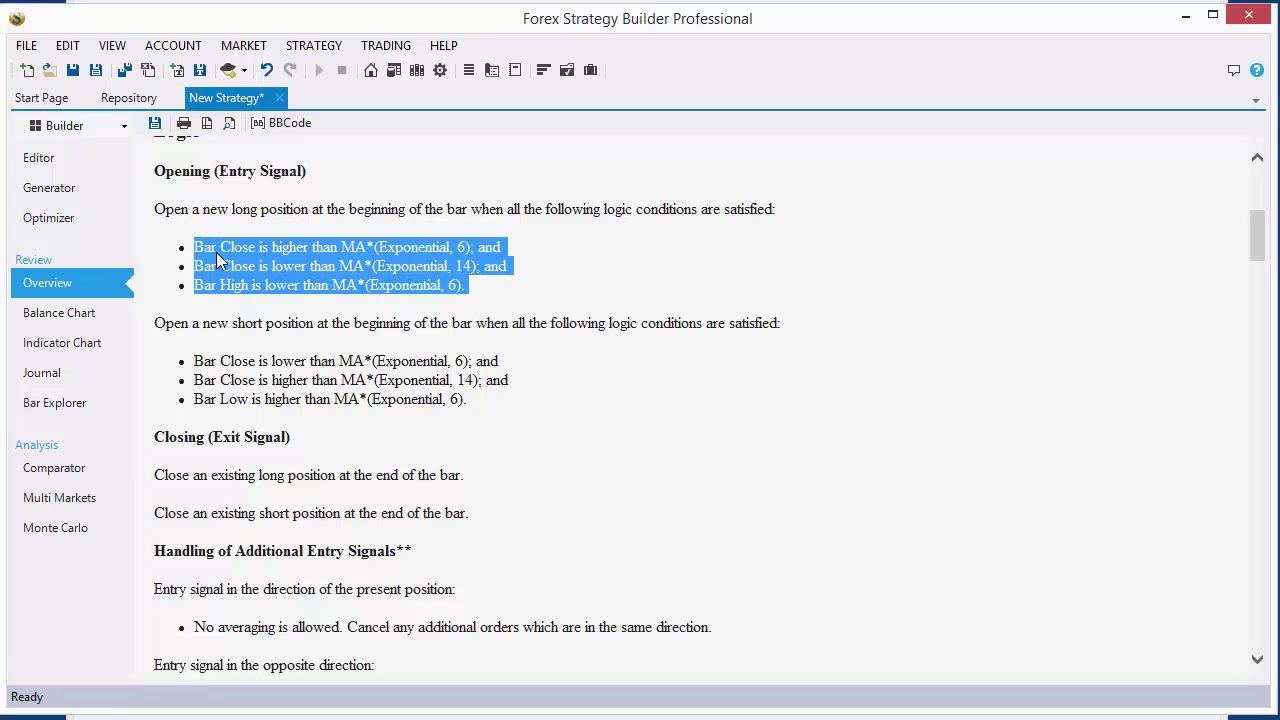
# Review the short entry conditions in the strategy overview, checking each bar price, comparison and MA period
pyautogui.click(489, 289)
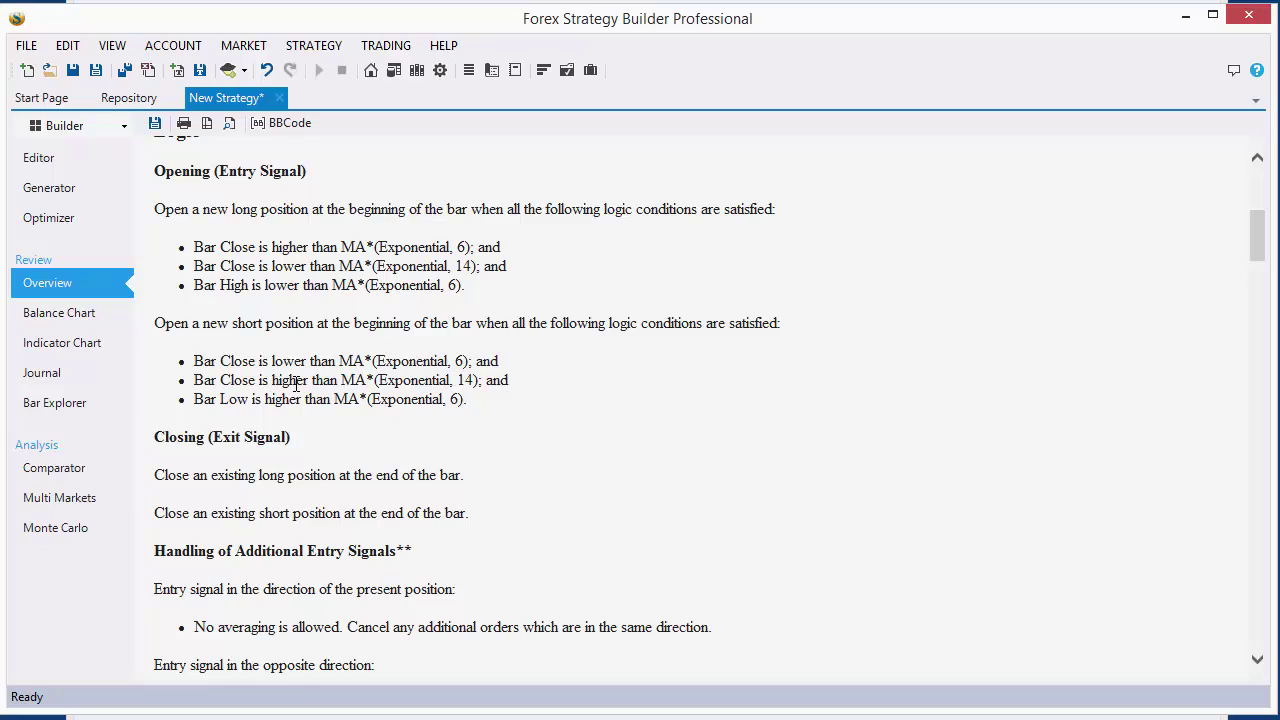
pyautogui.doubleClick(466, 381)
pyautogui.click(477, 388)
pyautogui.moveTo(222, 402); pyautogui.dragTo(251, 401)
pyautogui.doubleClick(452, 400)
pyautogui.click(478, 412)
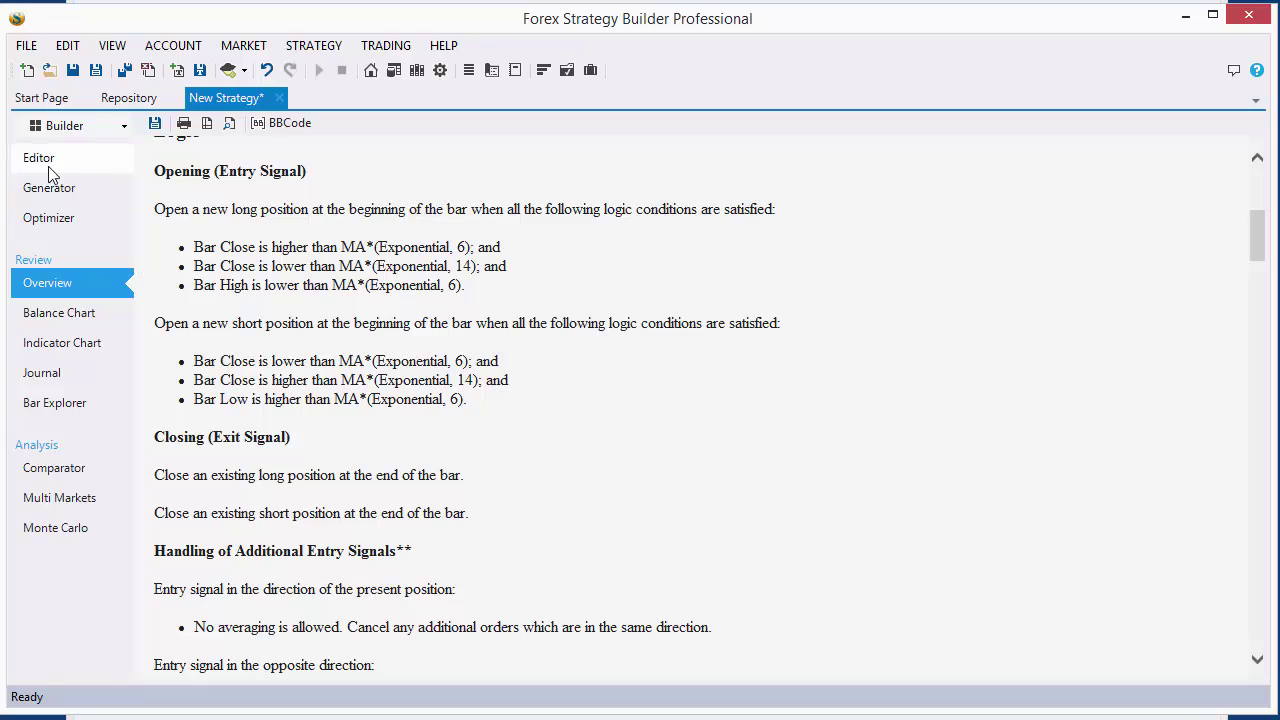
# Examine long and short entries in the historical bars of the indicator chart against the moving averages
pyautogui.click(78, 352)
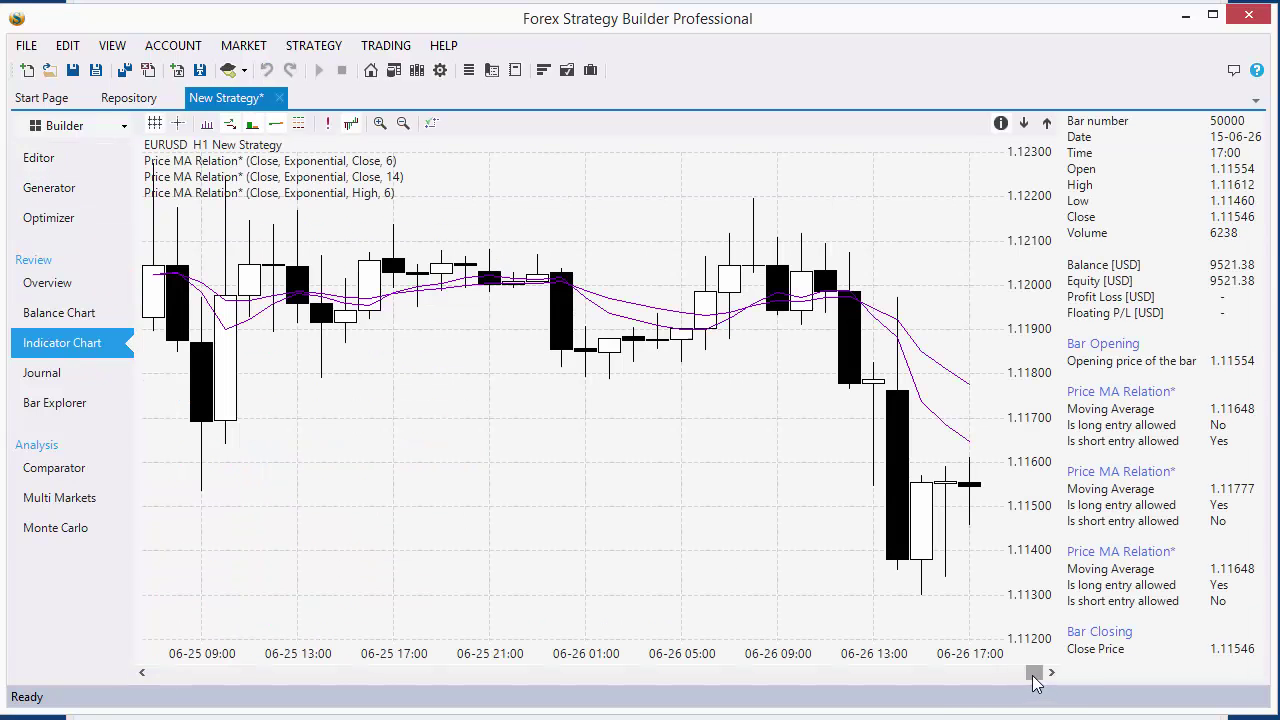
pyautogui.moveTo(1036, 674); pyautogui.dragTo(450, 632)
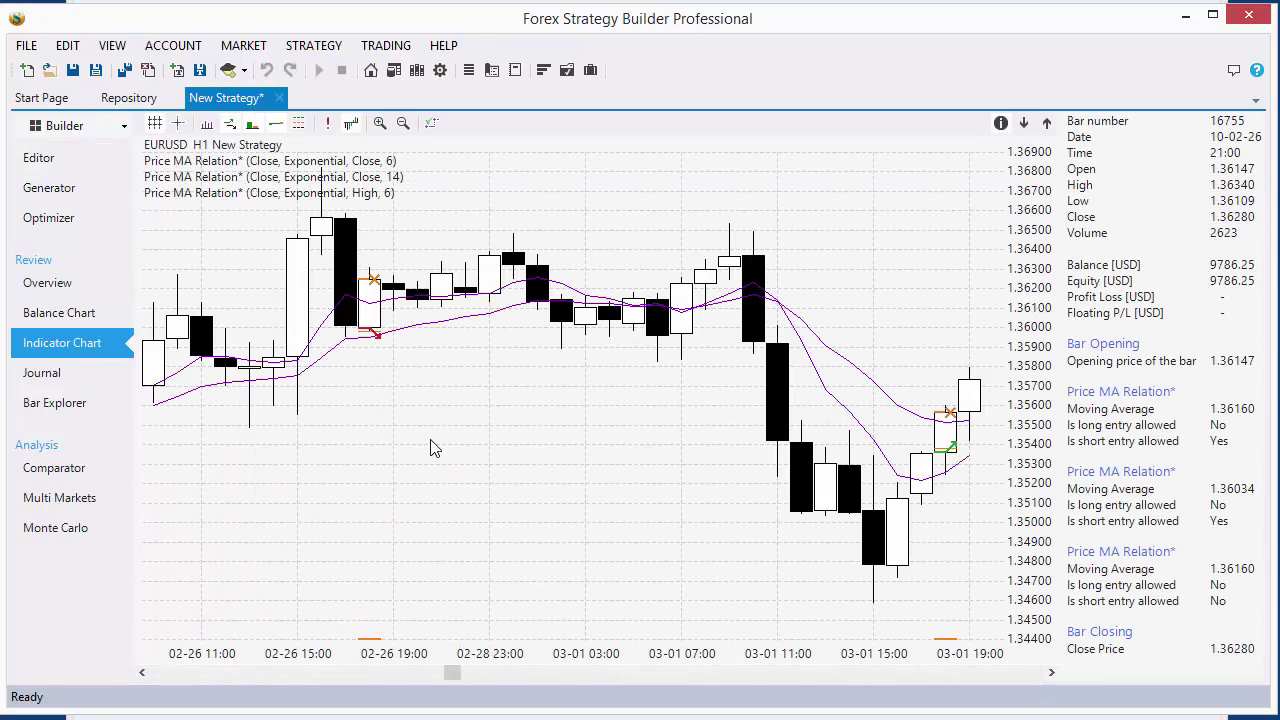
pyautogui.scroll(1, 431, 440)
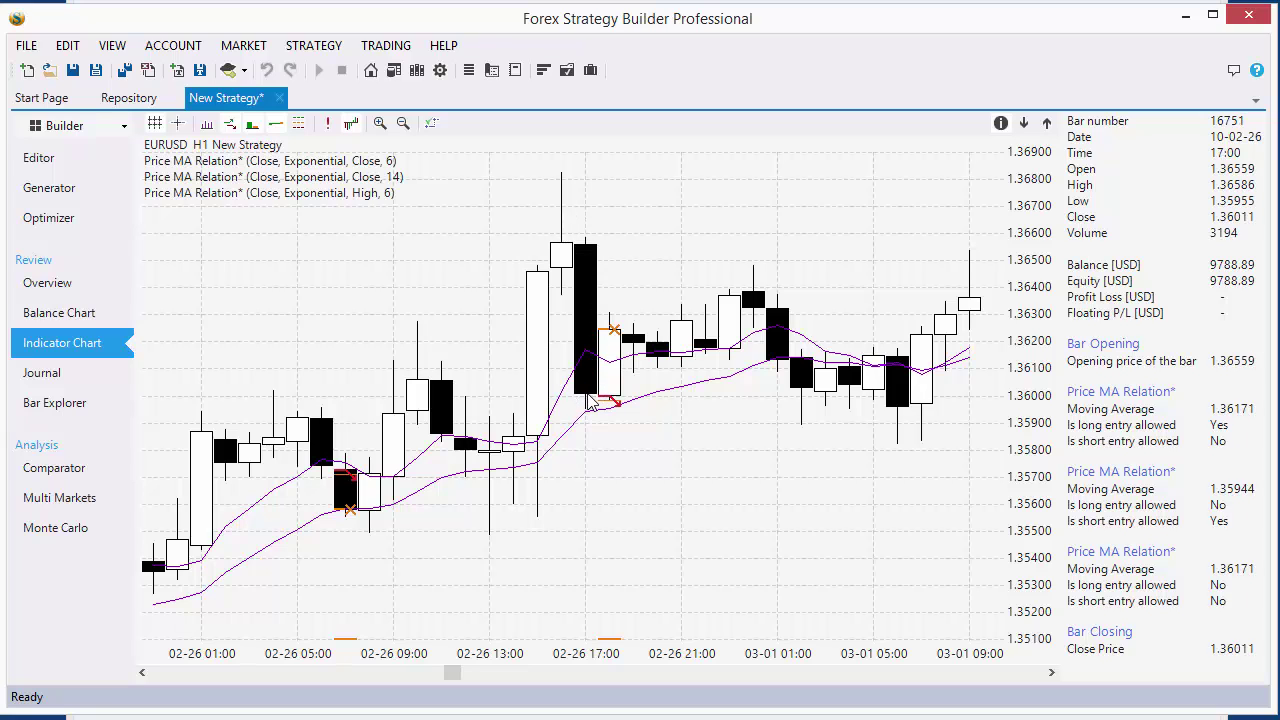
pyautogui.scroll(3, 616, 478)
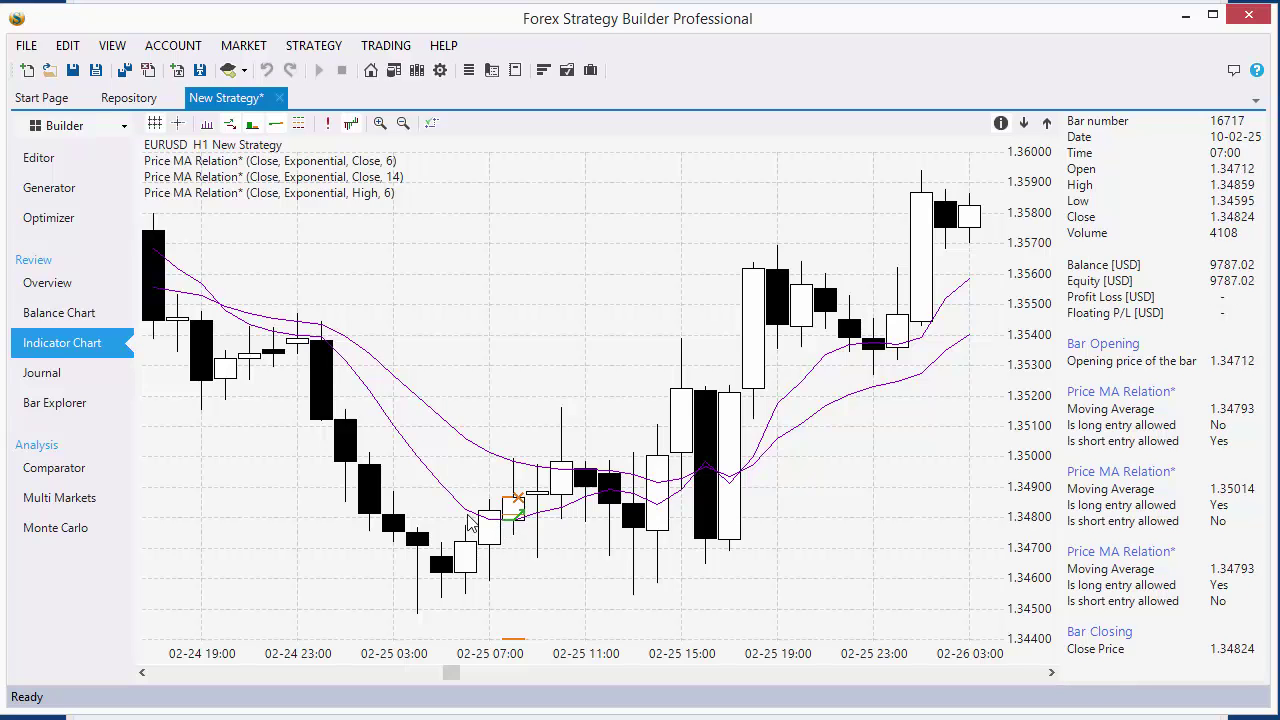
pyautogui.scroll(3, 468, 518)
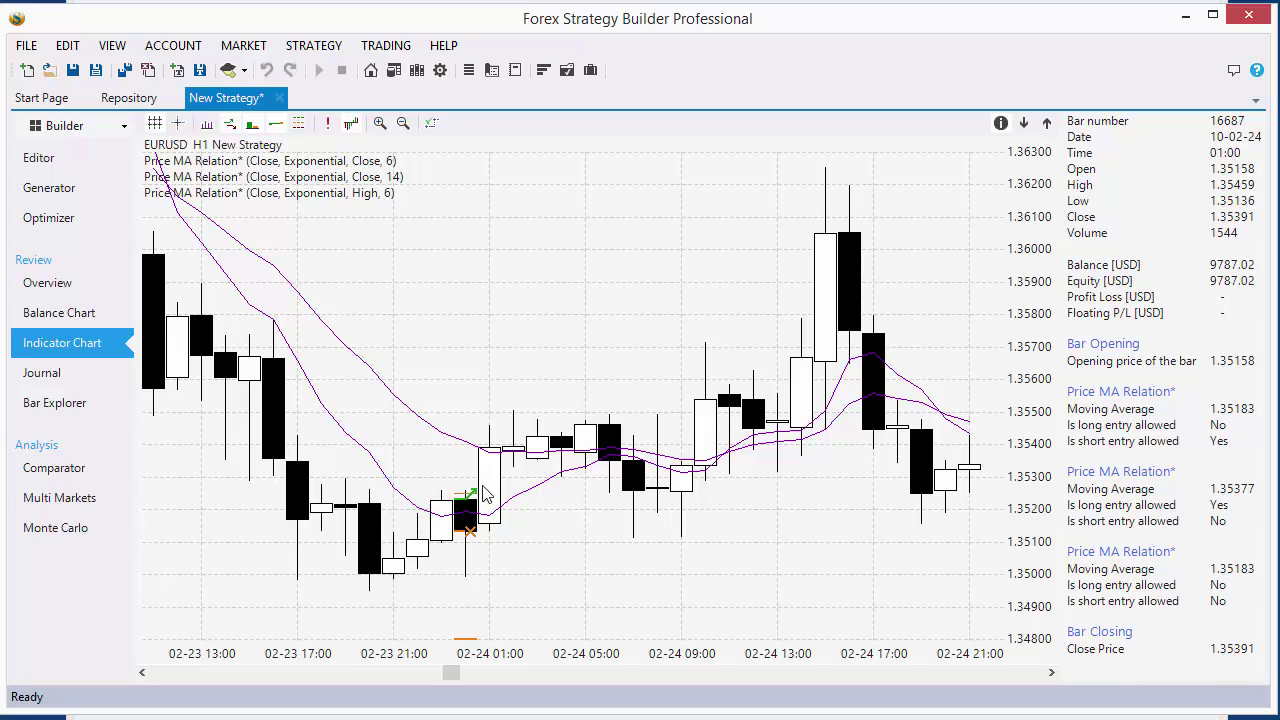
pyautogui.scroll(3, 580, 512)
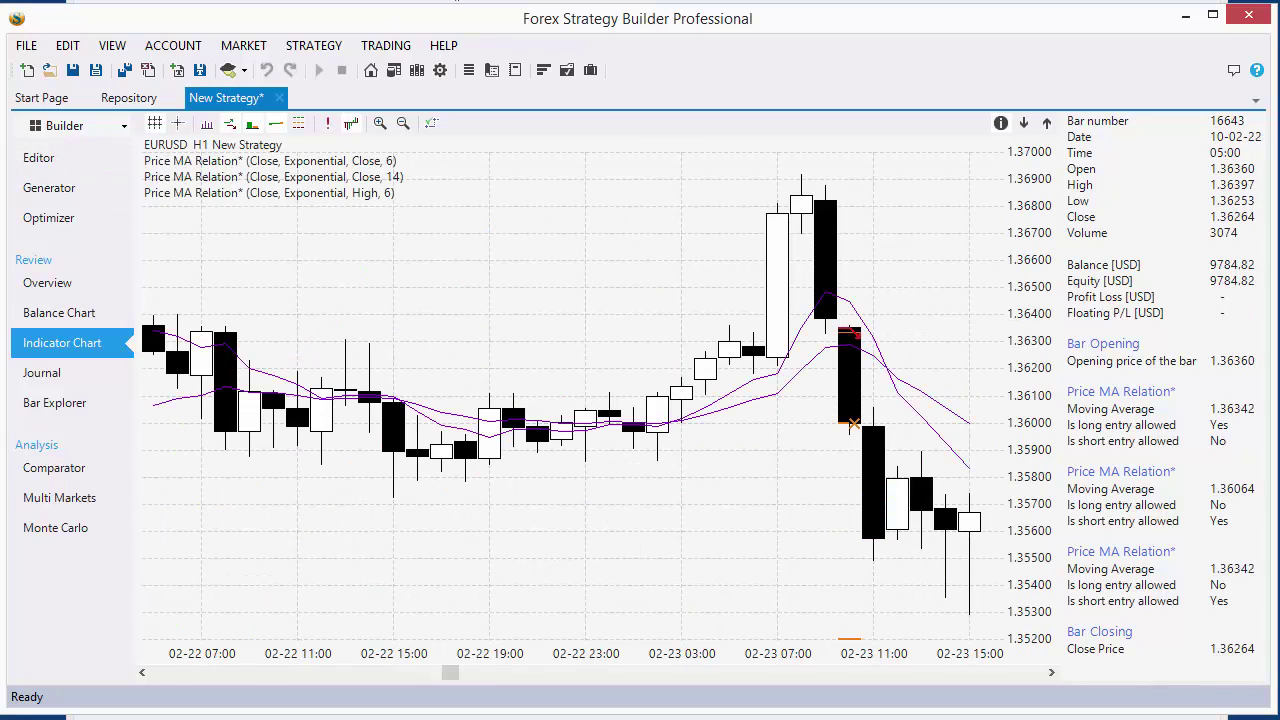
# Save the strategy in the Strategies folder under the file name Price MA Setup
pyautogui.hotkey('alt', 'Tab')
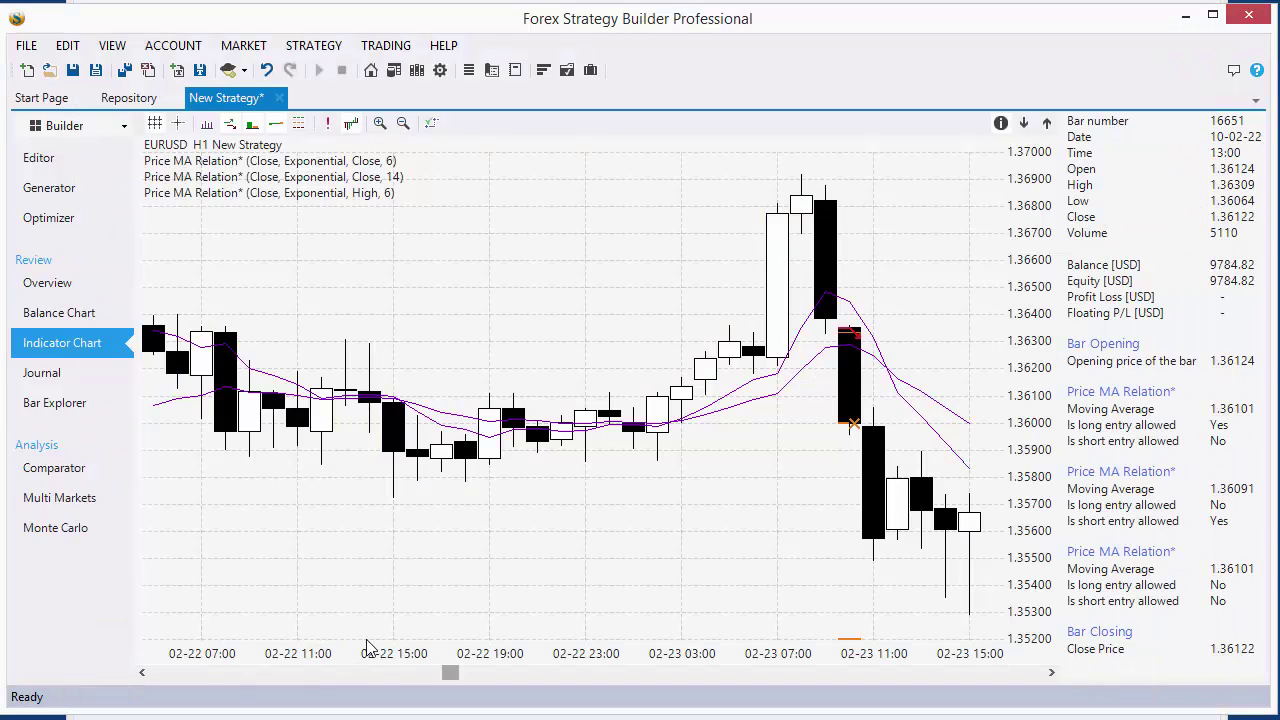
pyautogui.click(96, 69)
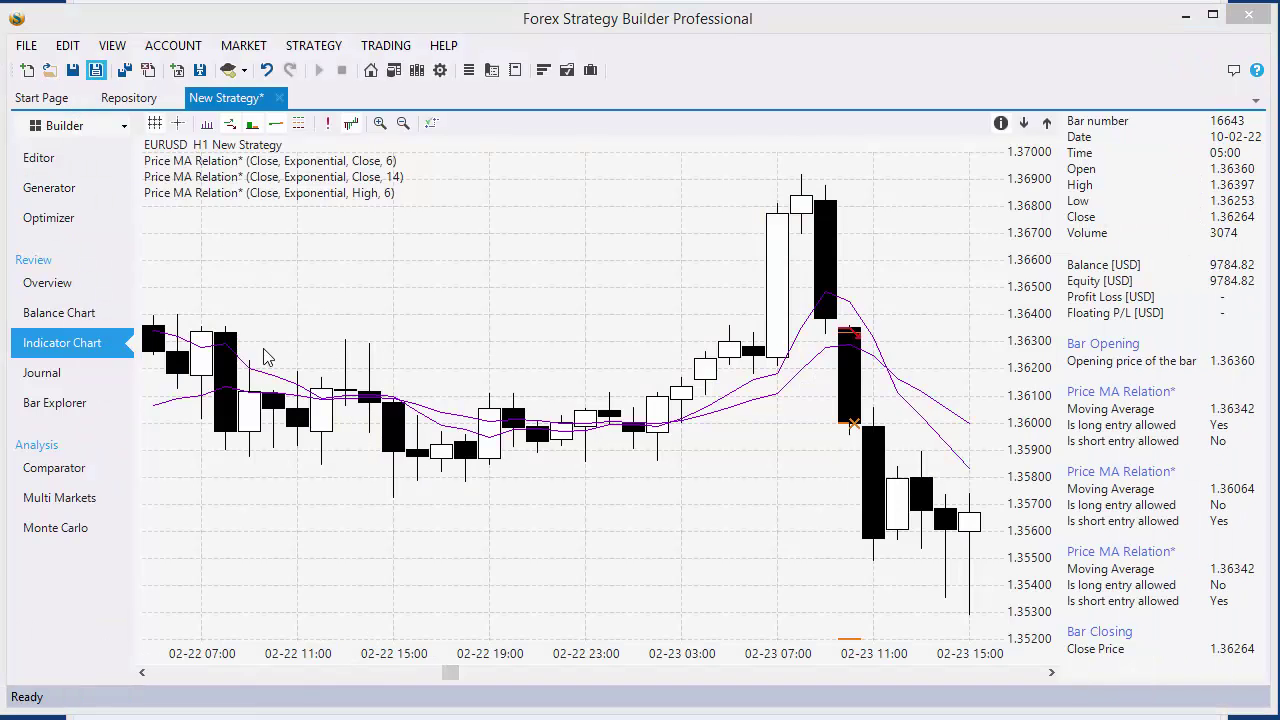
pyautogui.moveTo(218, 469); pyautogui.dragTo(38, 480)
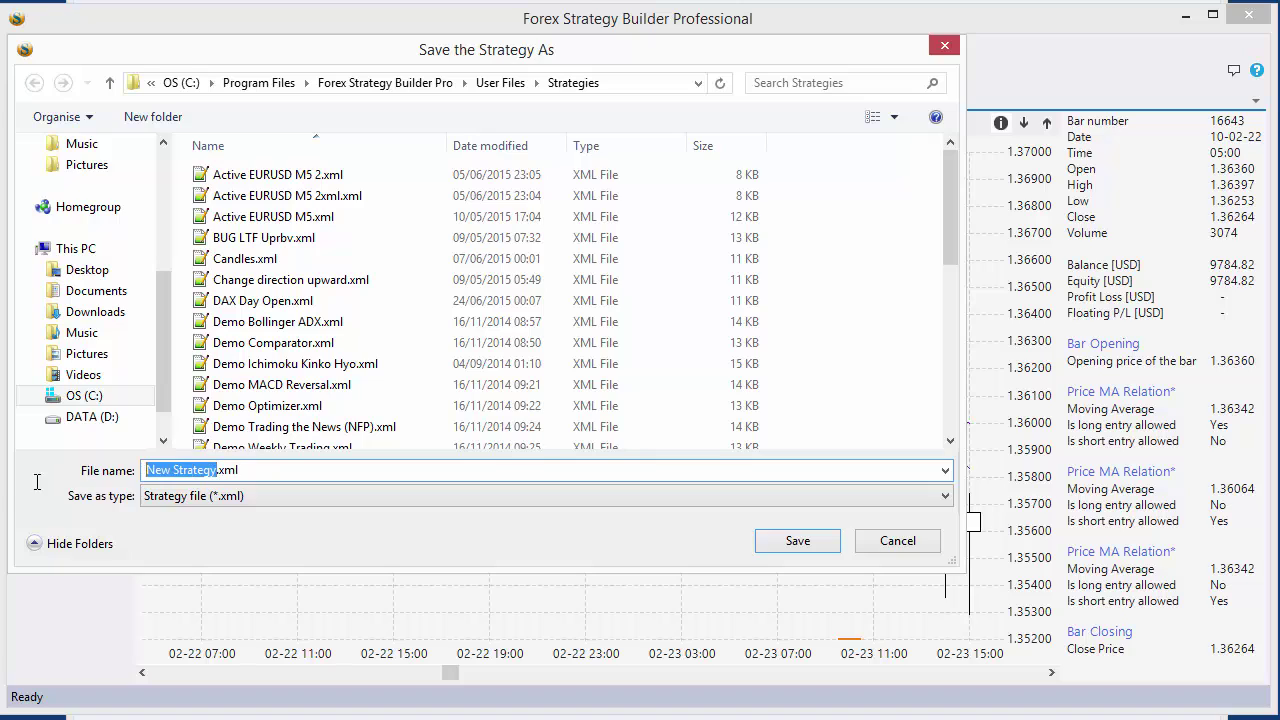
pyautogui.write('M')
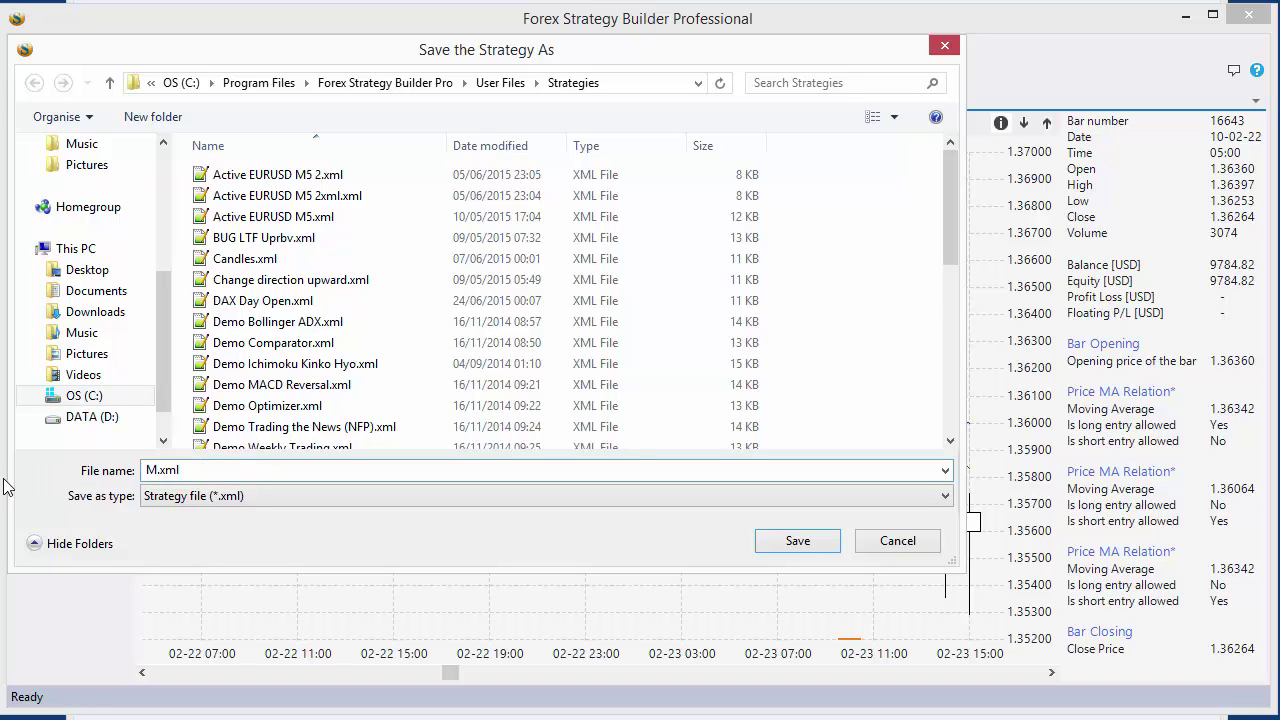
pyautogui.write('A')
pyautogui.write(' Setup')
pyautogui.write('Price')
pyautogui.click(798, 542)
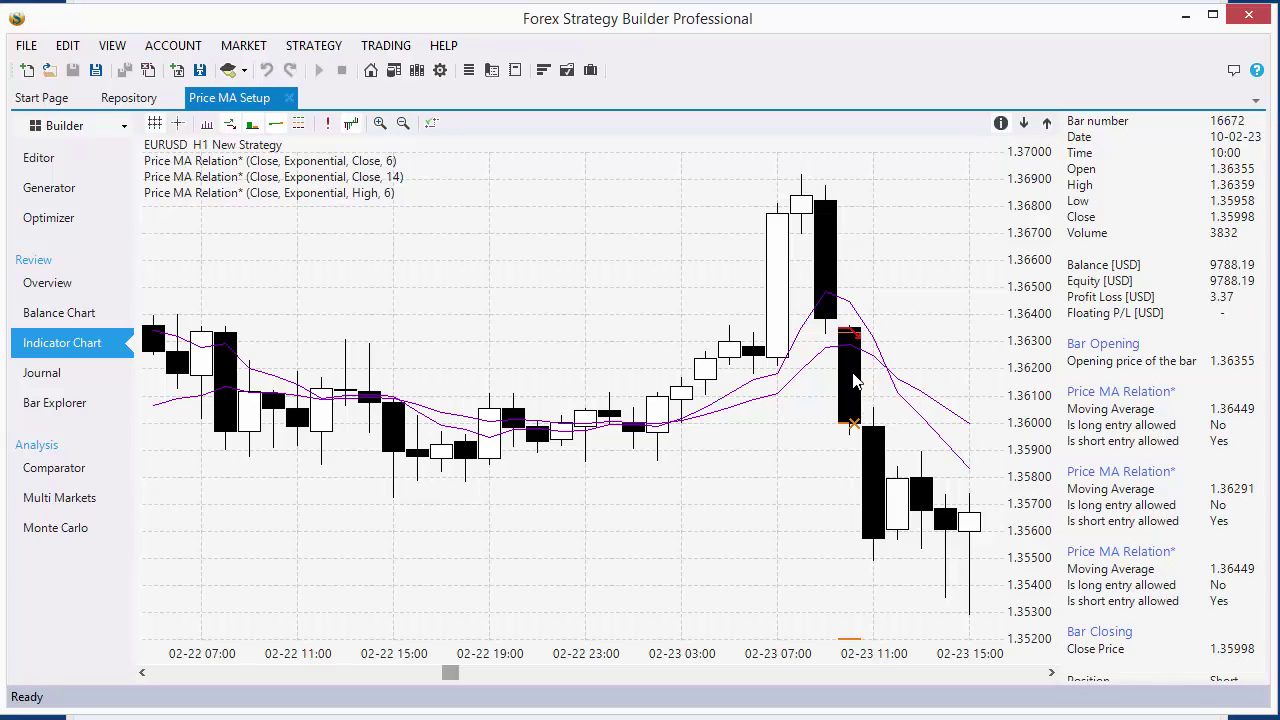
# Clone Price MA Setup to a new tab and lock its three Price MA Relation conditions in the Generator
pyautogui.rightClick(231, 101)
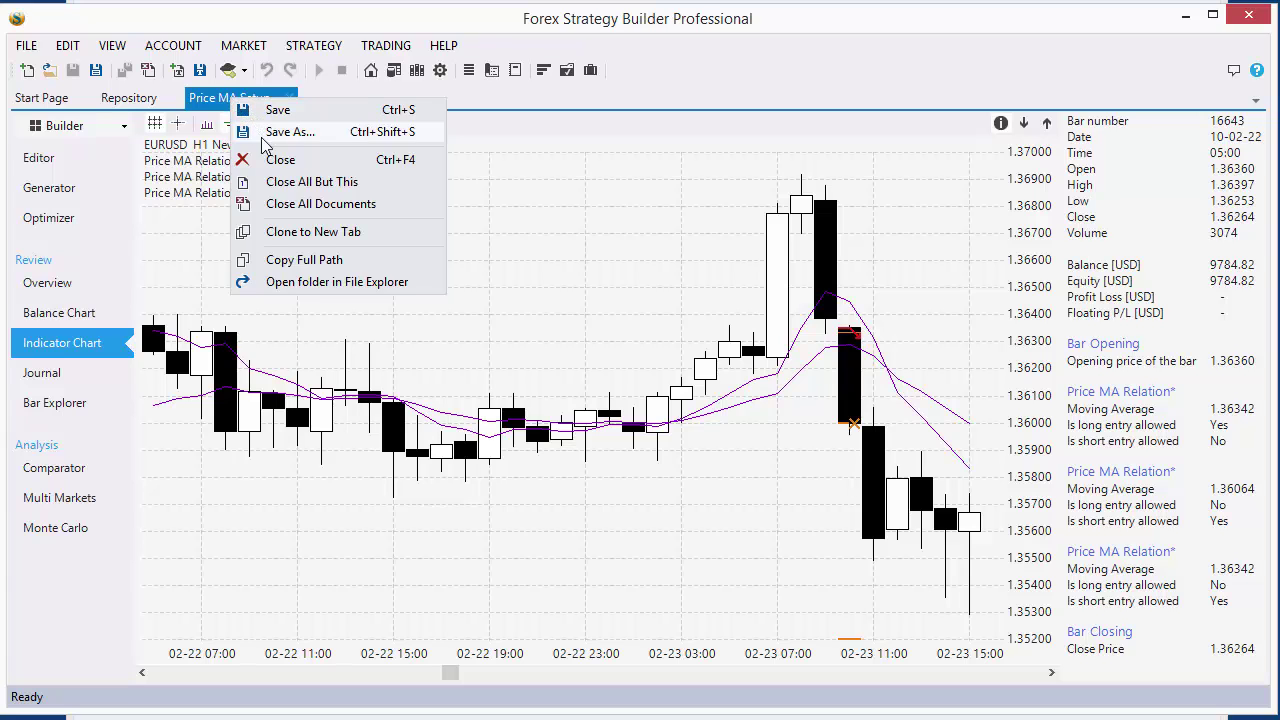
pyautogui.click(323, 232)
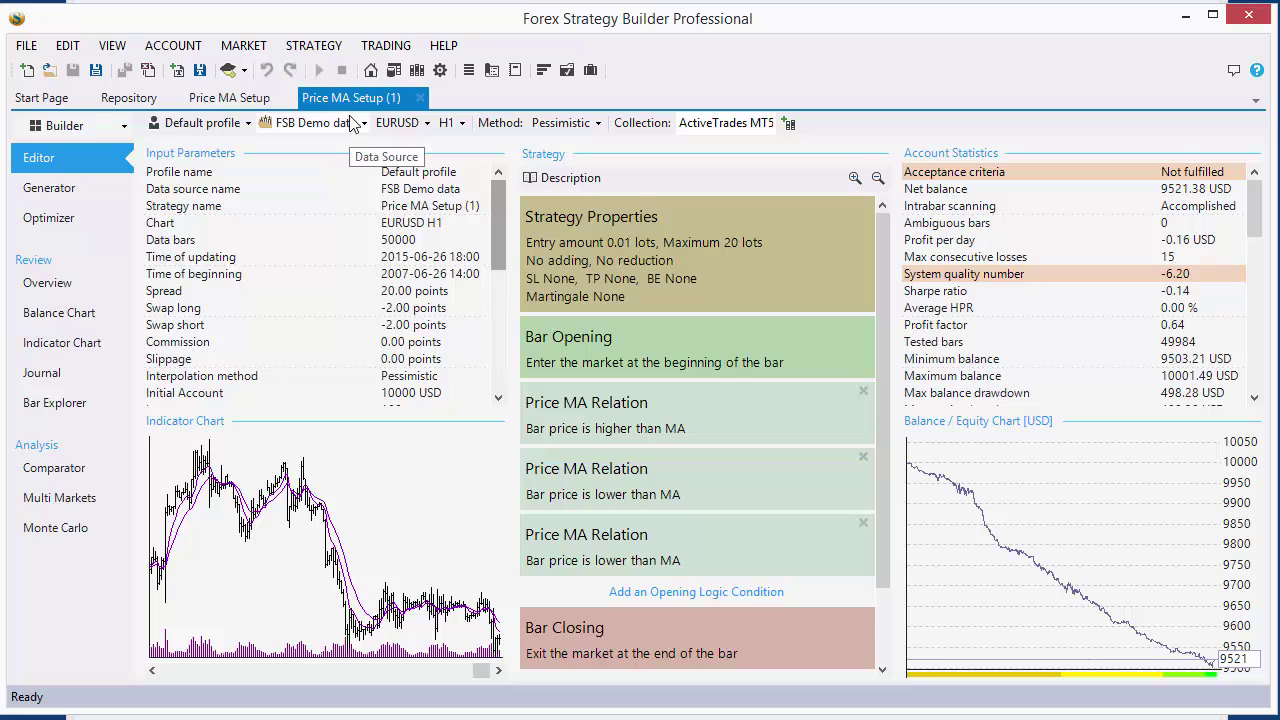
pyautogui.click(79, 197)
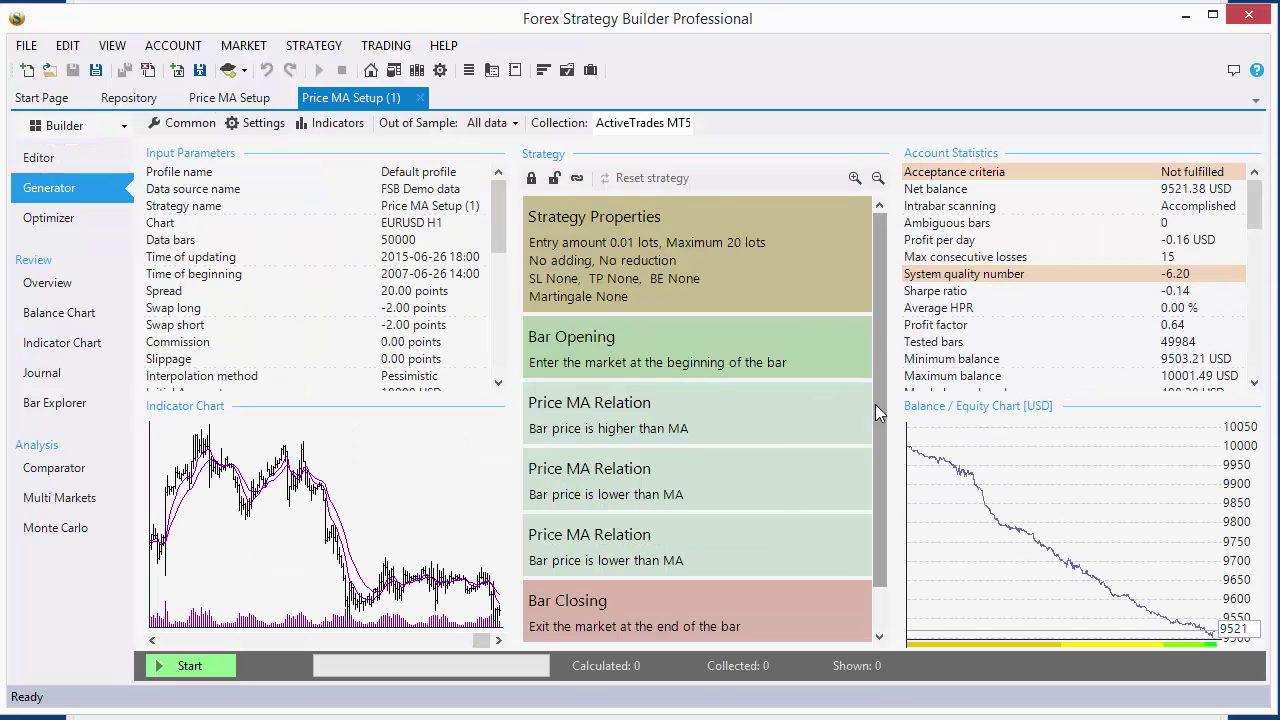
pyautogui.scroll(-1, 884, 384)
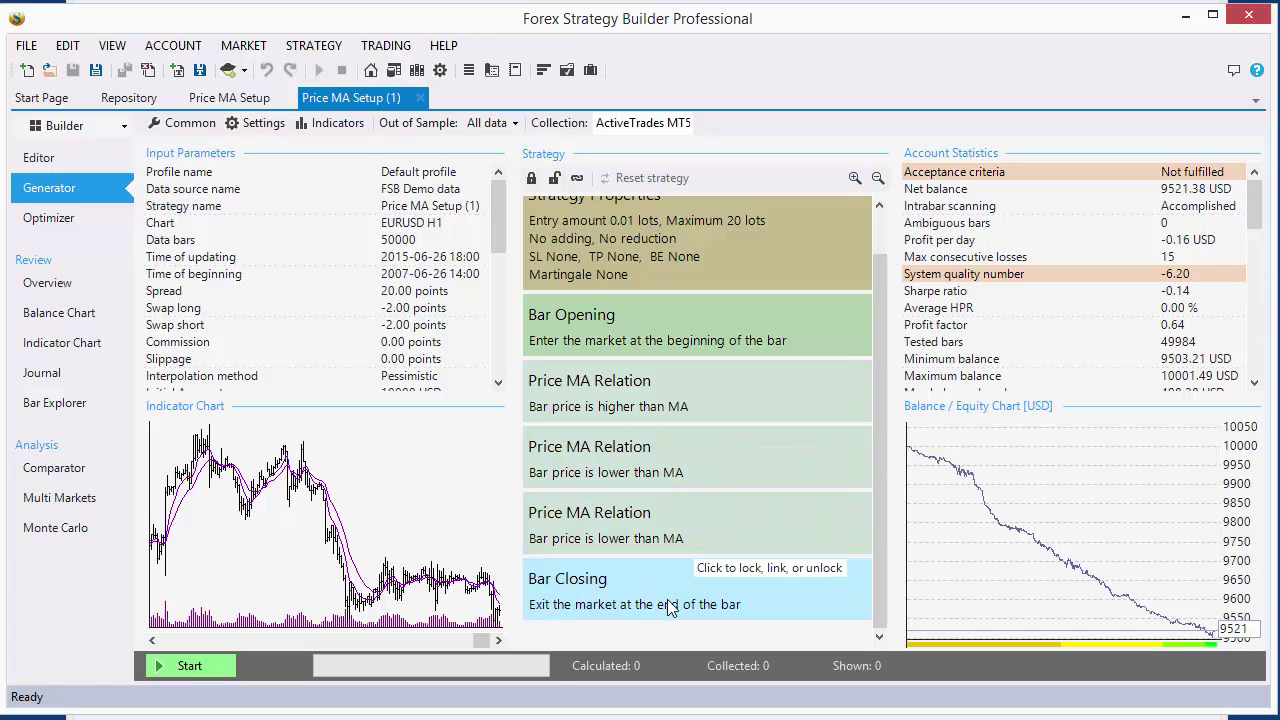
pyautogui.scroll(1, 818, 399)
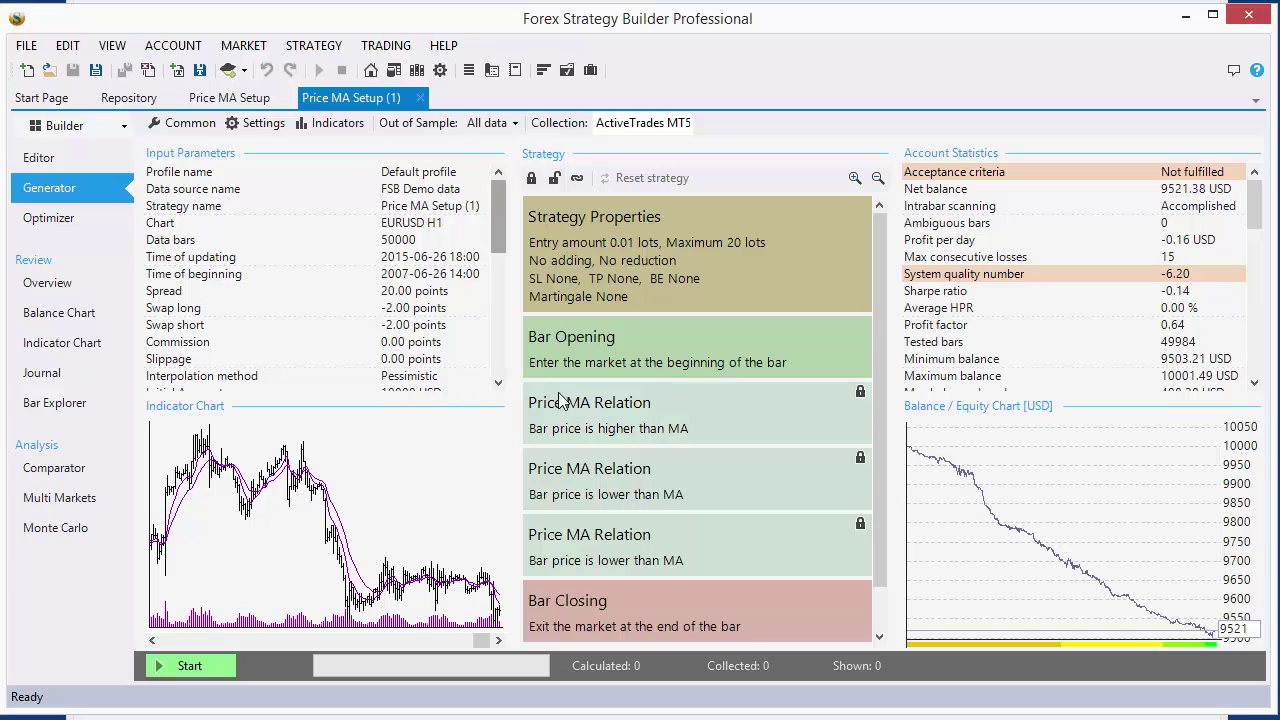
pyautogui.moveTo(864, 404)
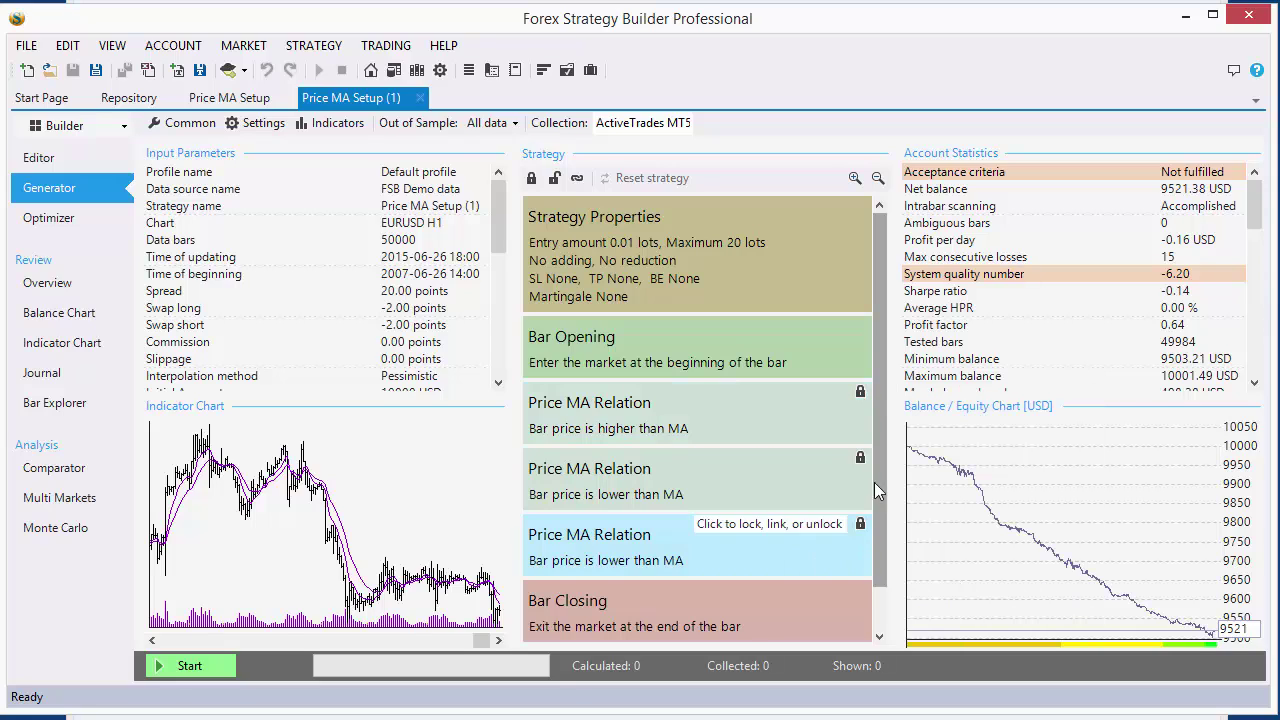
# Run the Generator on the locked setup, stop it, and link the generated Top Bottom Price entry
pyautogui.click(192, 666)
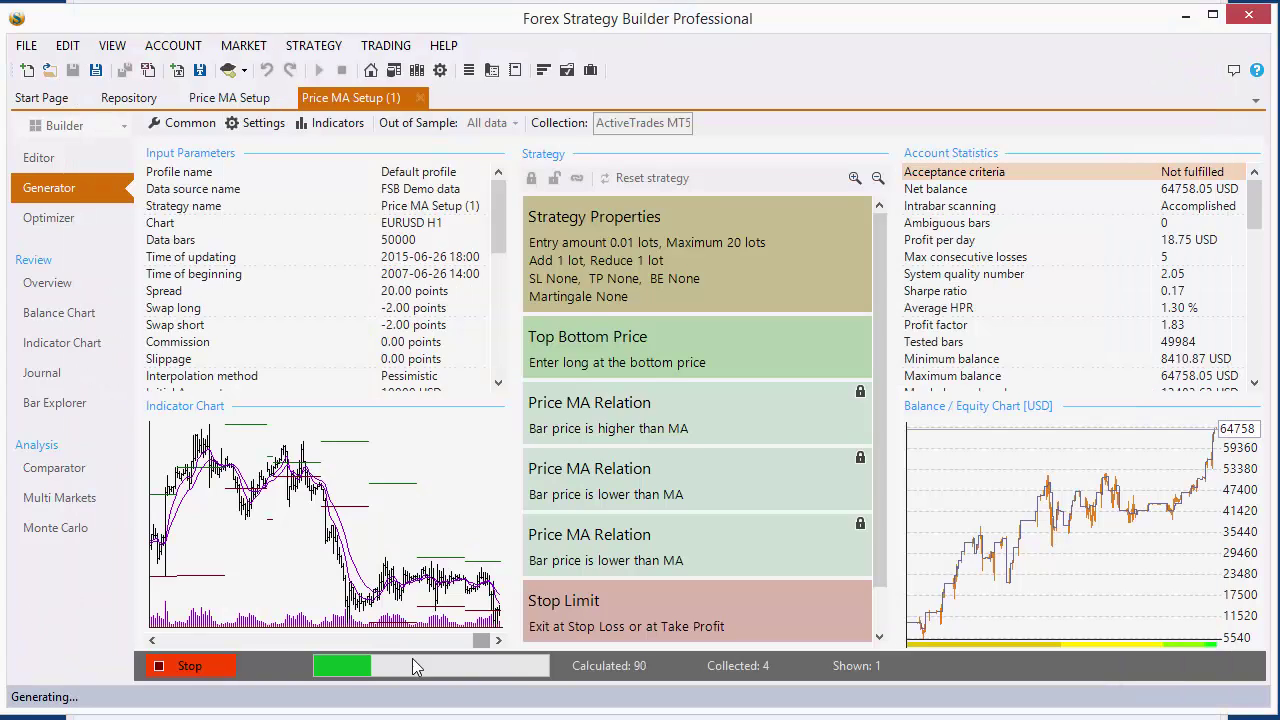
pyautogui.click(193, 667)
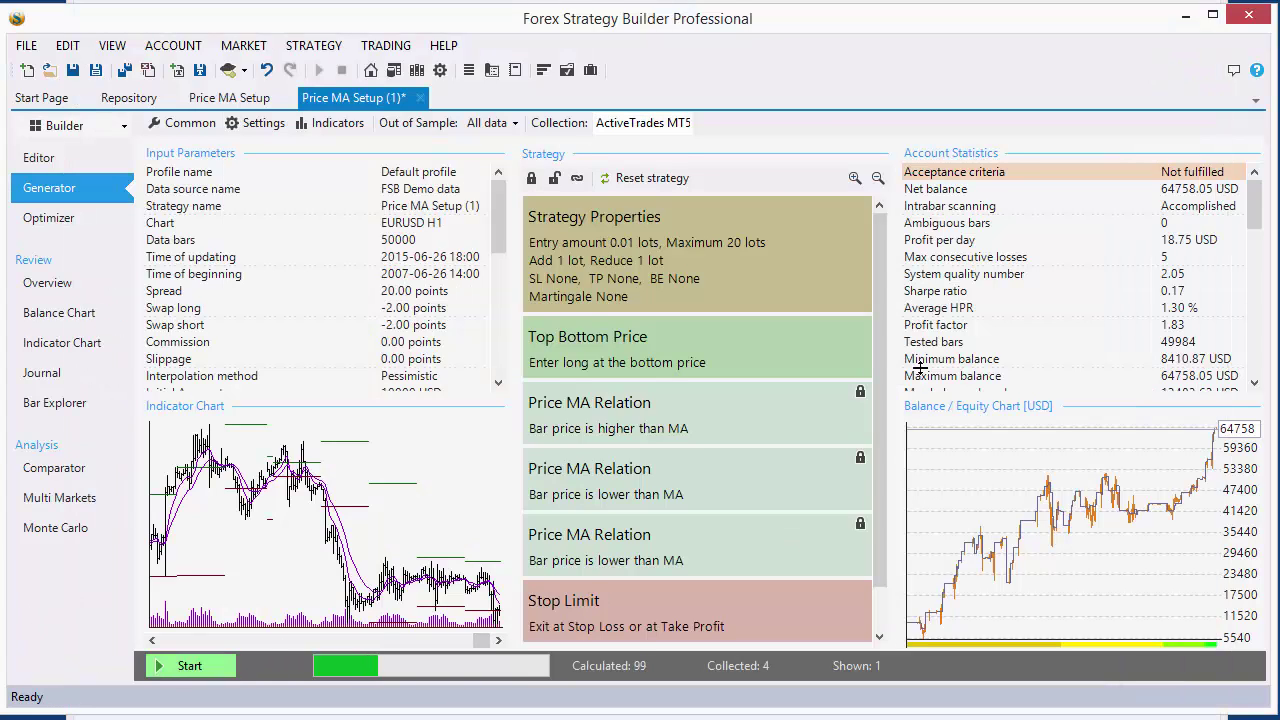
pyautogui.scroll(-1, 884, 330)
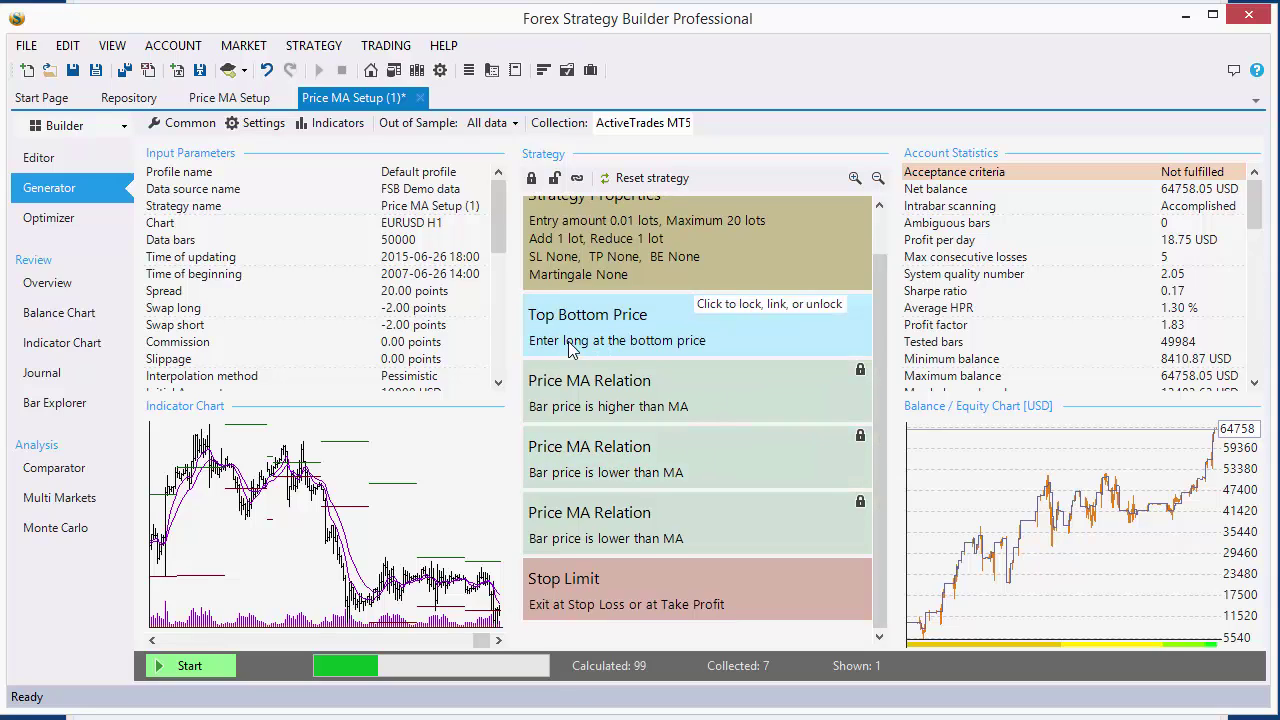
pyautogui.moveTo(553, 339)
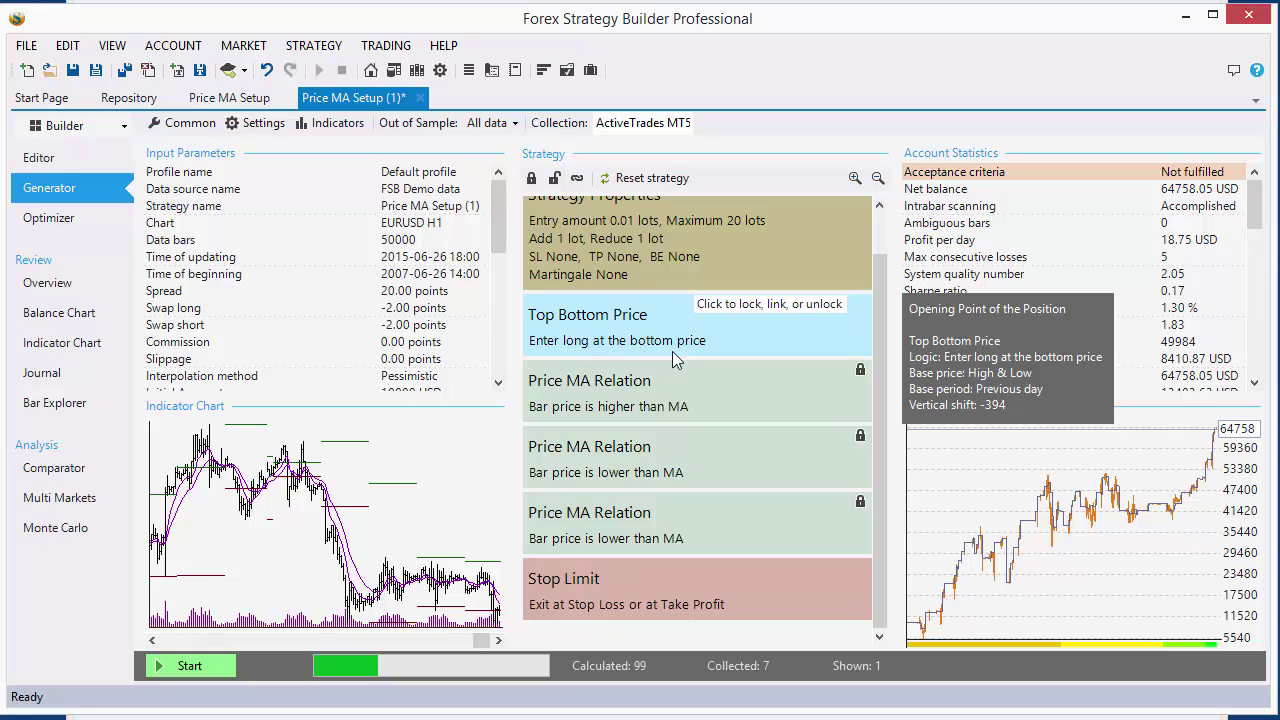
pyautogui.scroll(1, 662, 330)
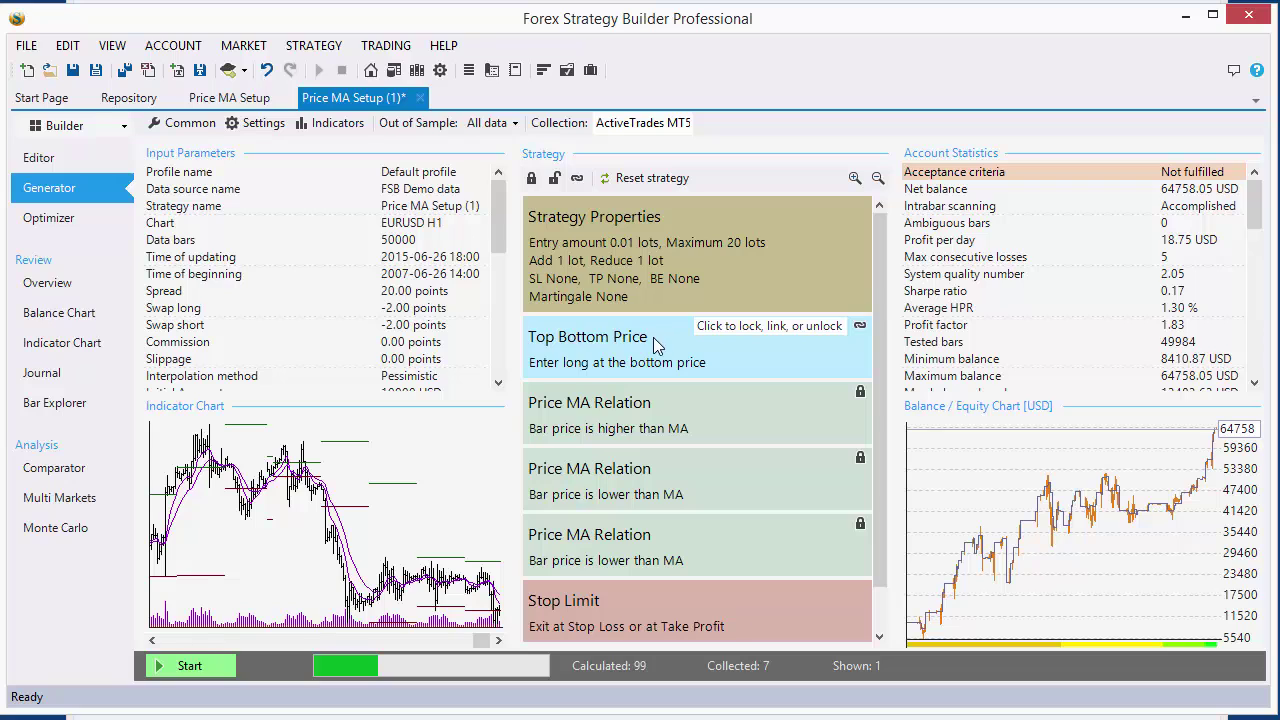
# Check the Top Bottom Price entry's logic, base price, base period and vertical shift in the Editor
pyautogui.click(42, 162)
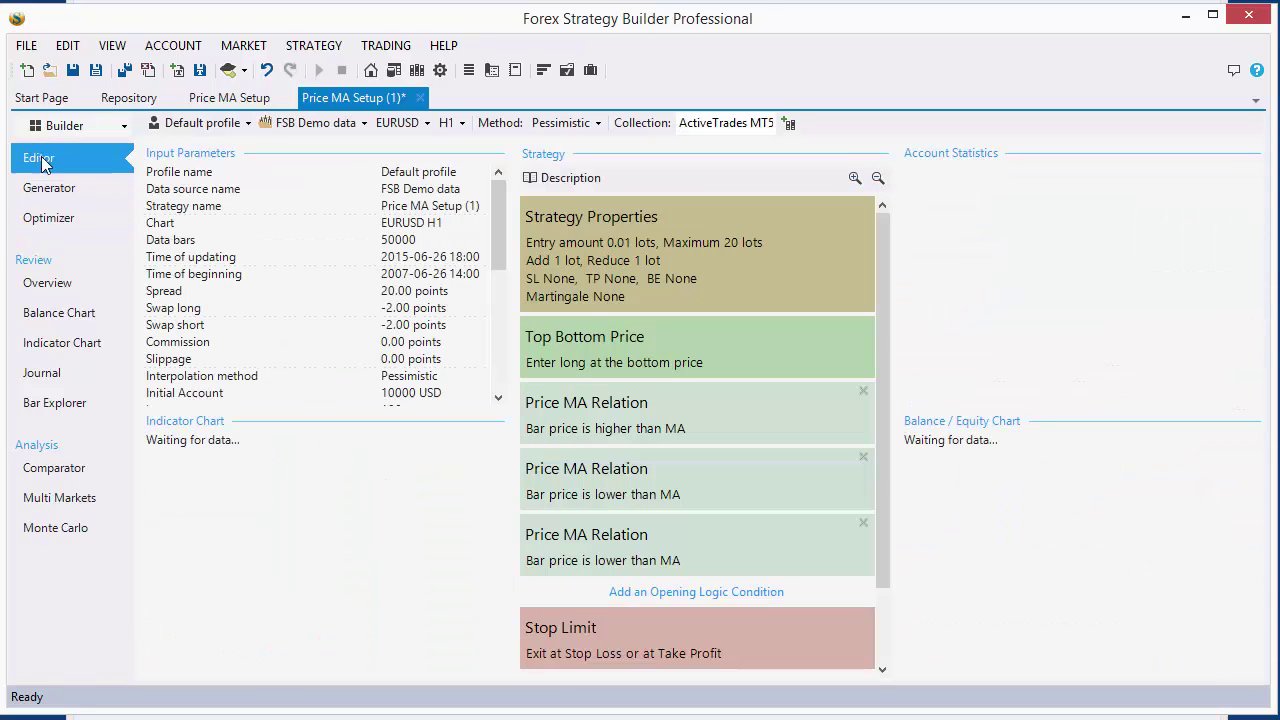
pyautogui.click(622, 352)
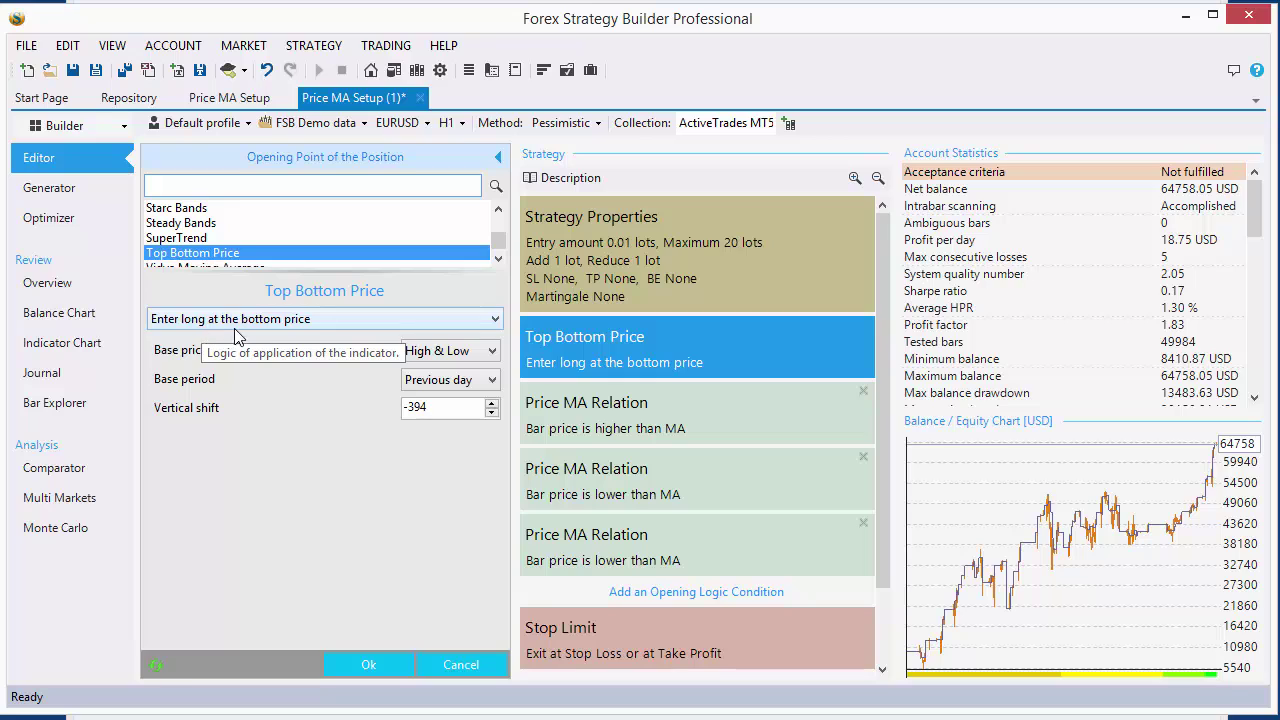
pyautogui.click(410, 407)
pyautogui.click(448, 407)
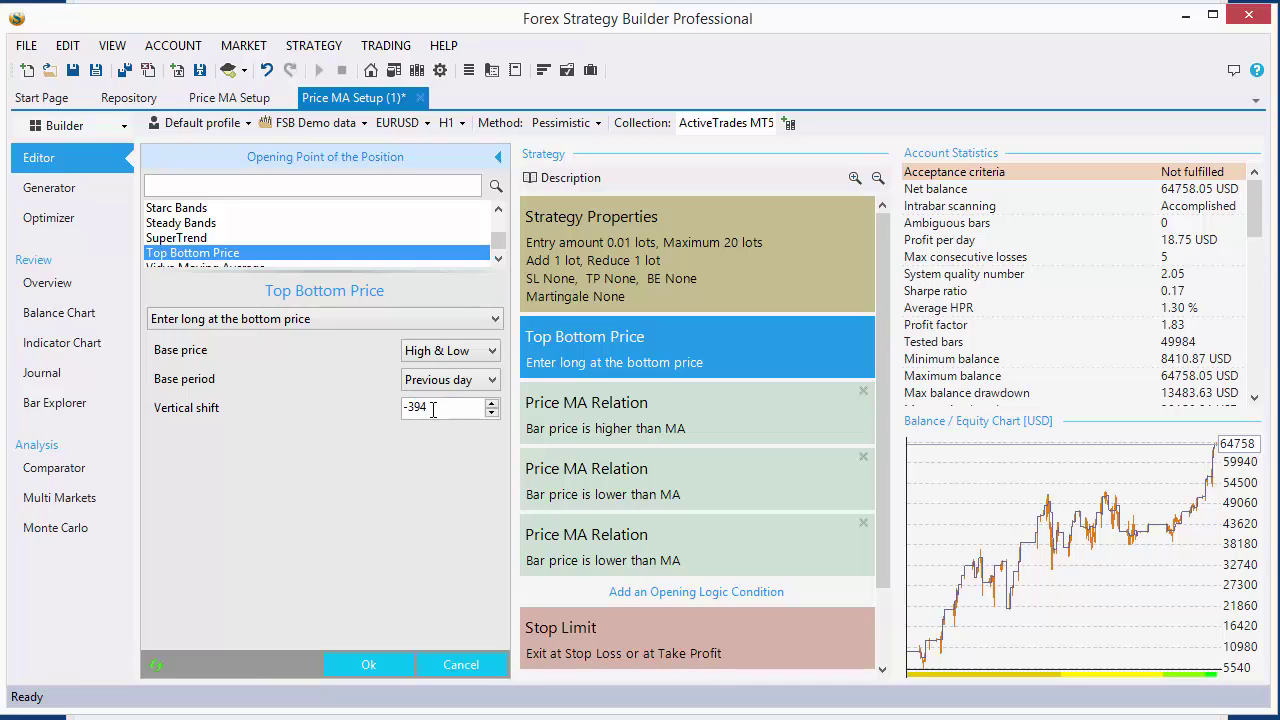
pyautogui.click(458, 668)
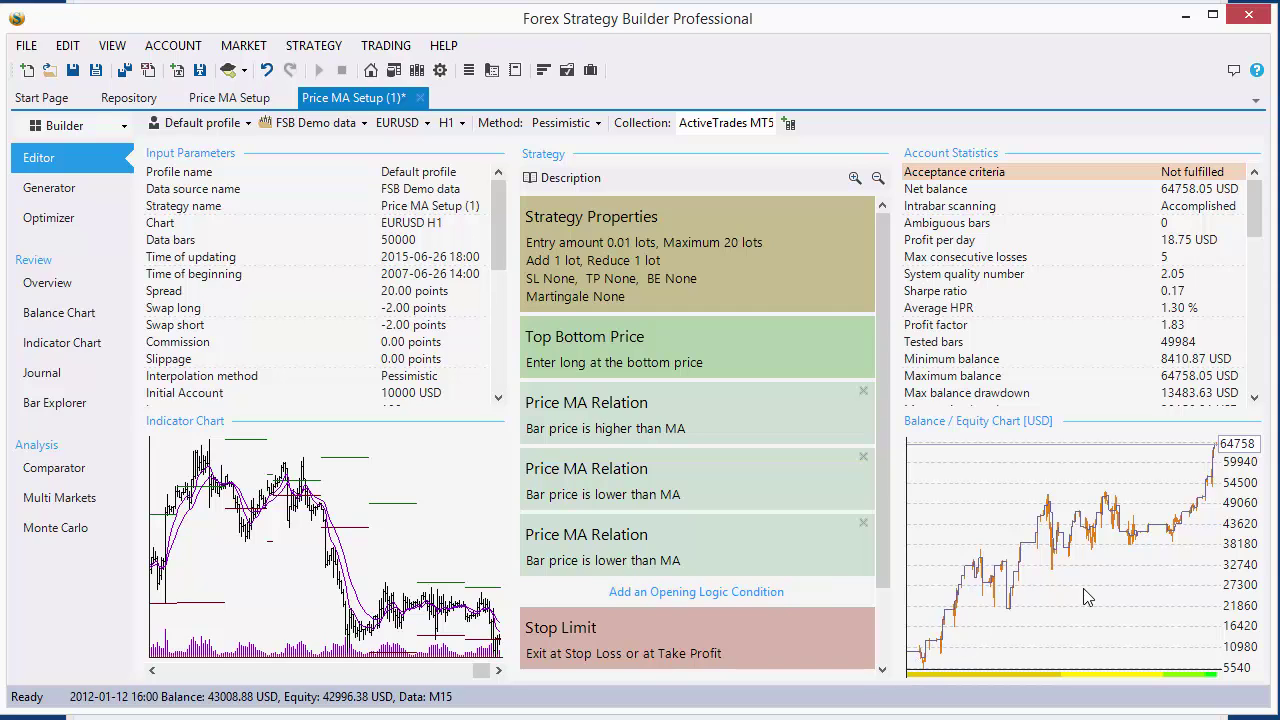
# Start another Generator run on the cloned strategy with the three Price MA Relation conditions locked
pyautogui.click(49, 188)
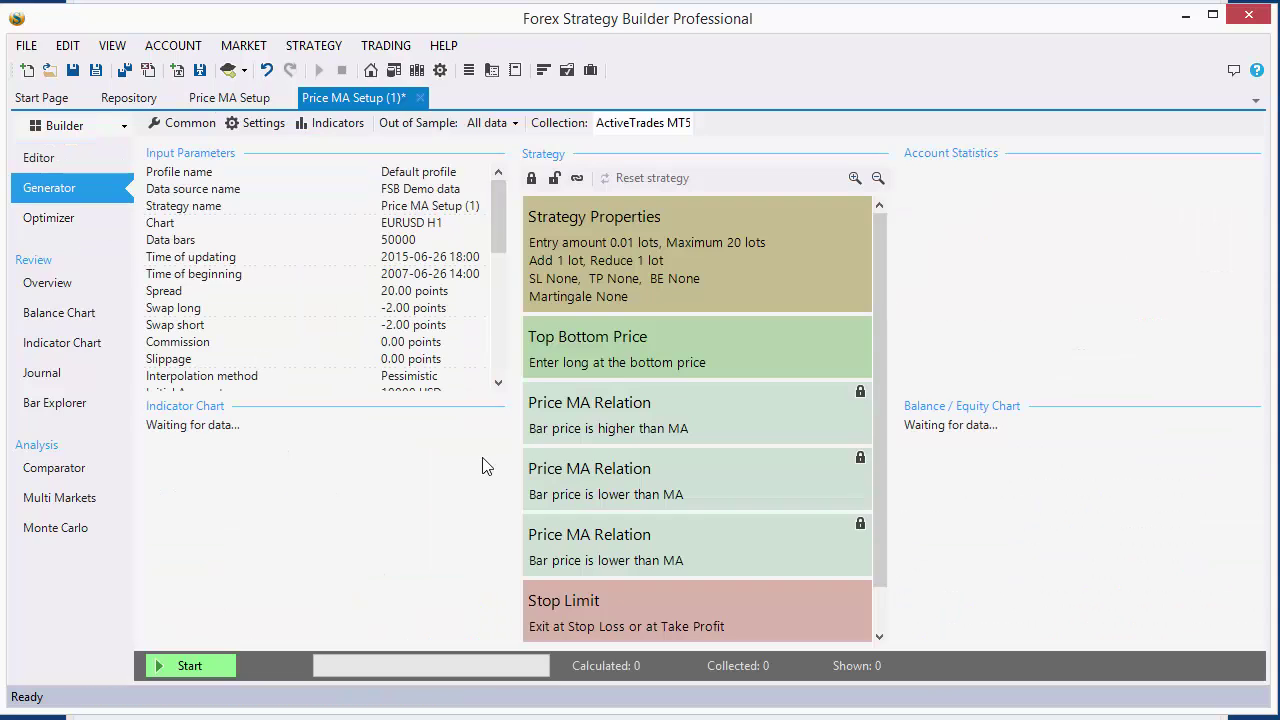
pyautogui.click(178, 670)
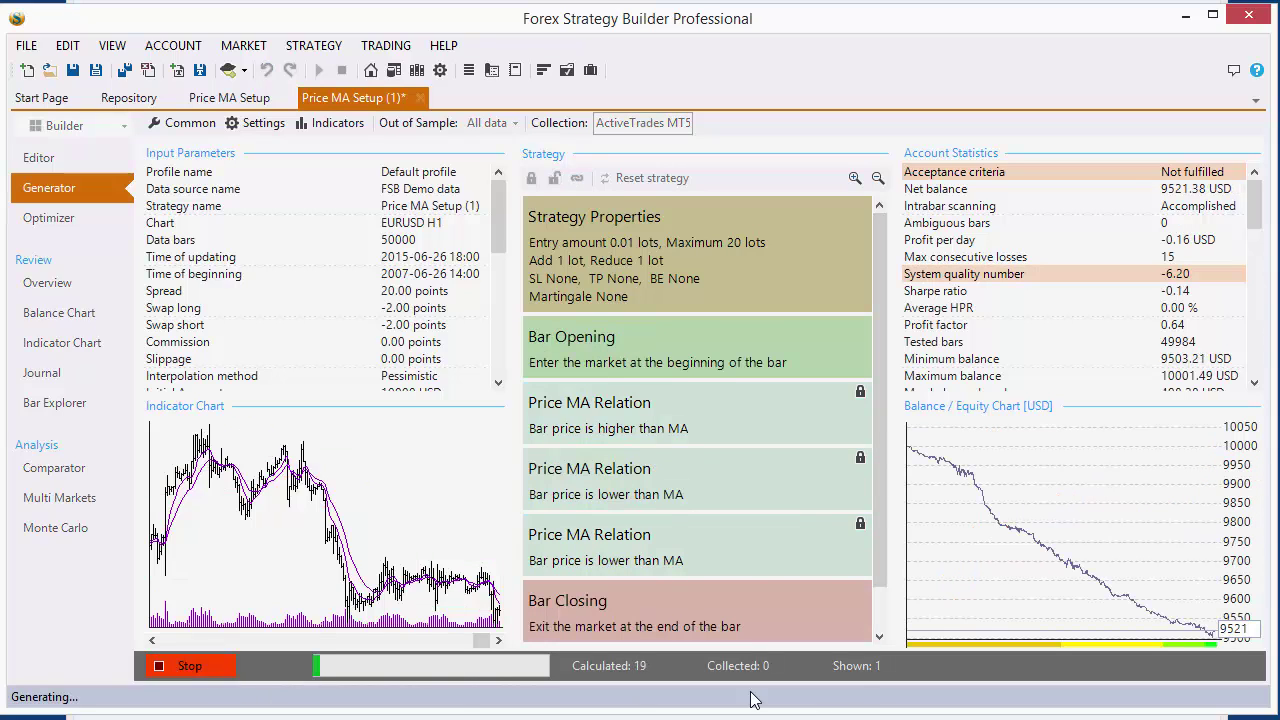
# Return to the original Price MA Setup strategy, switch to MetaTrader 5 and open MetaEditor from there
pyautogui.click(212, 99)
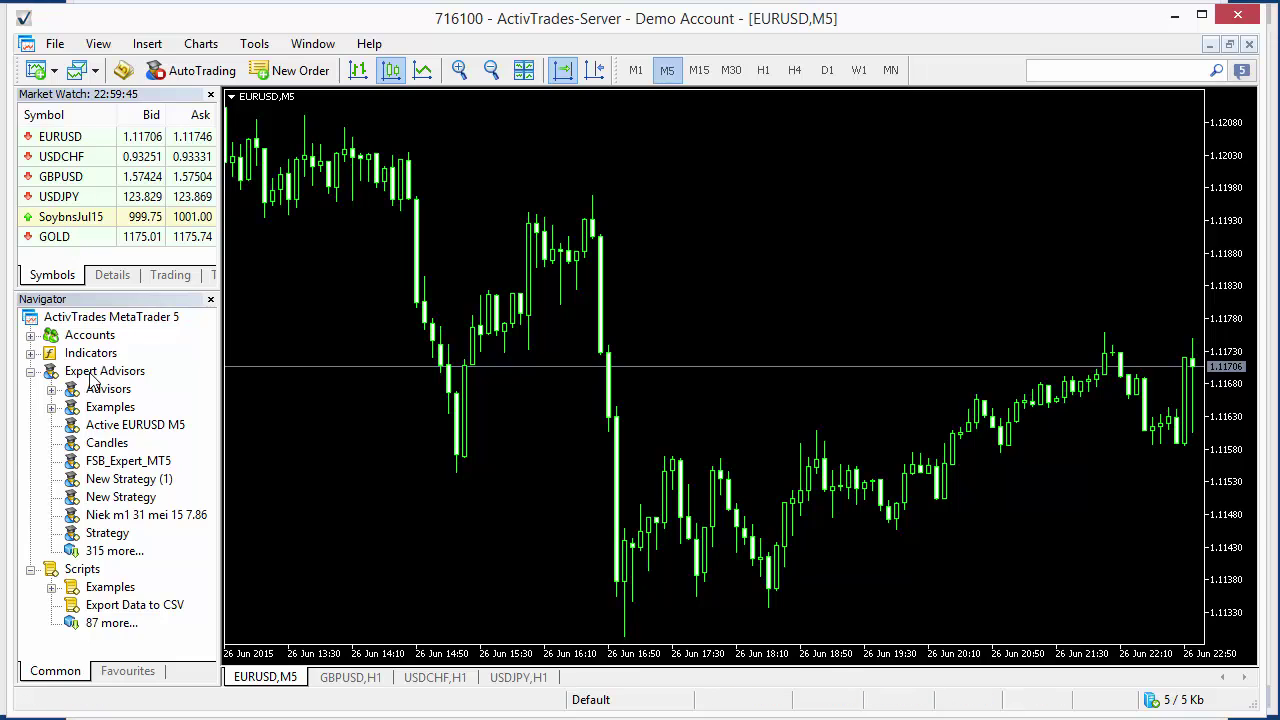
pyautogui.click(123, 70)
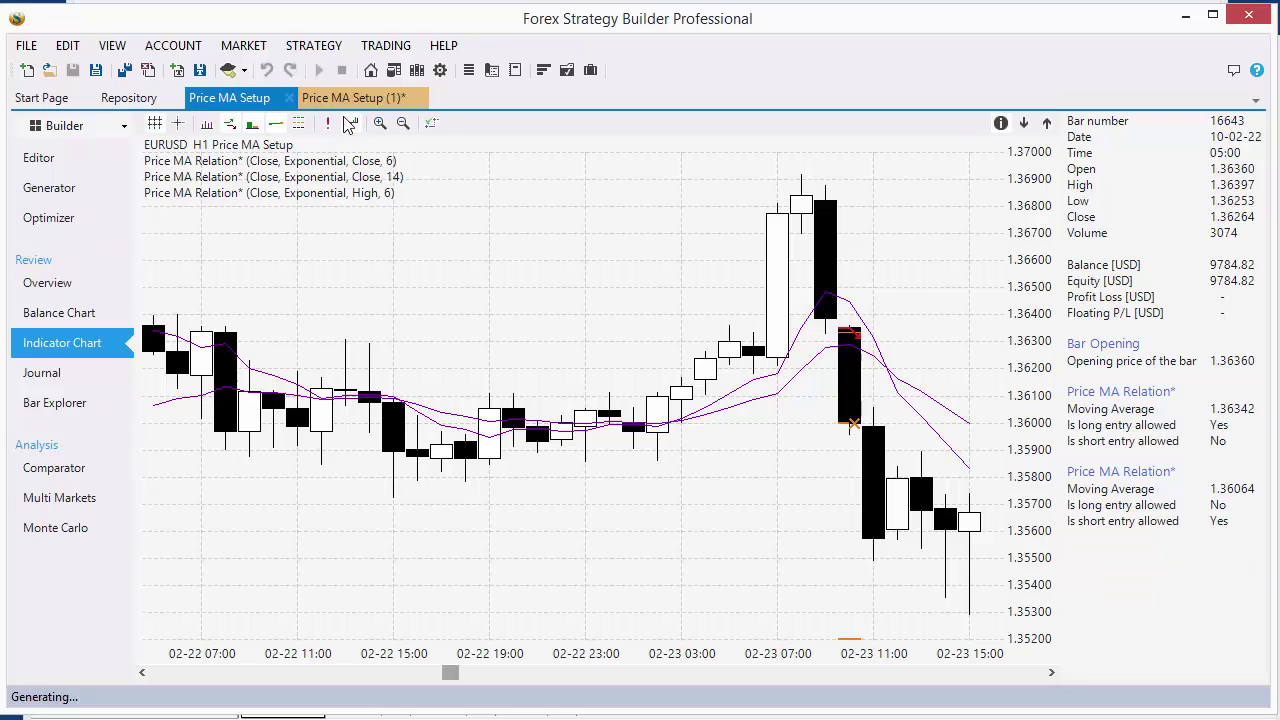
# Stop the Generator run on the cloned strategy Price MA Setup (1)
pyautogui.click(343, 98)
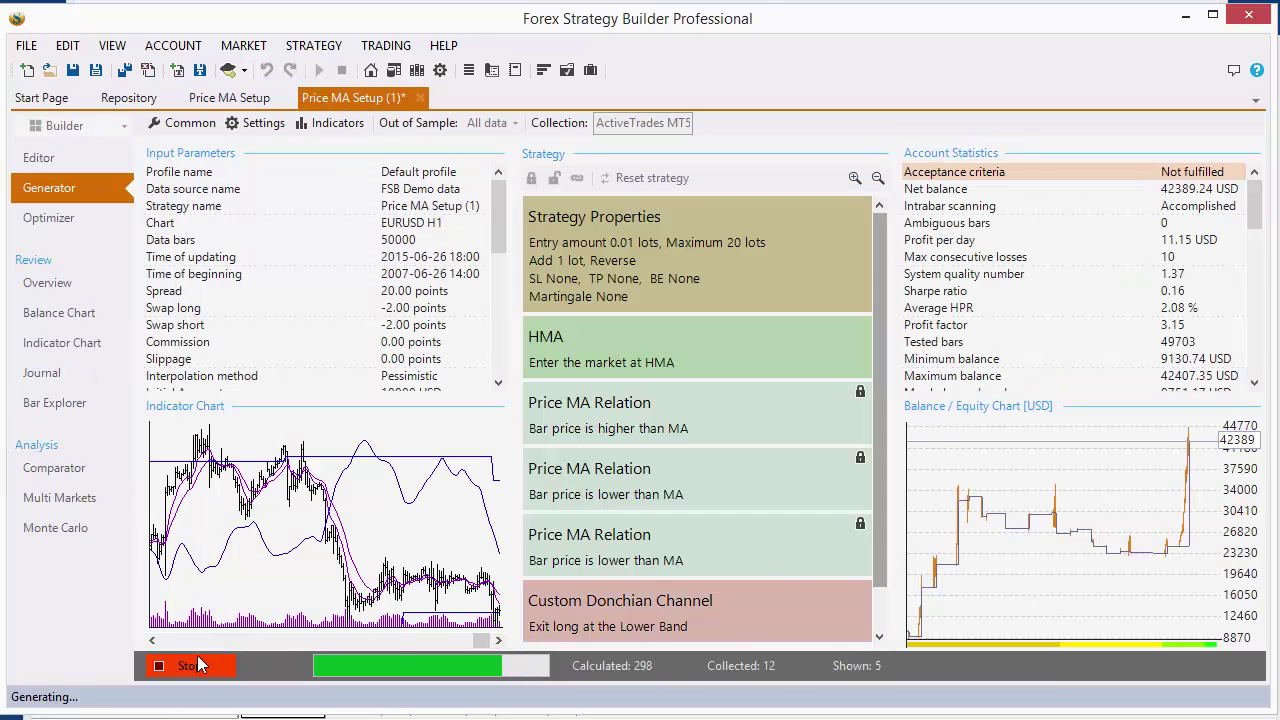
pyautogui.click(197, 657)
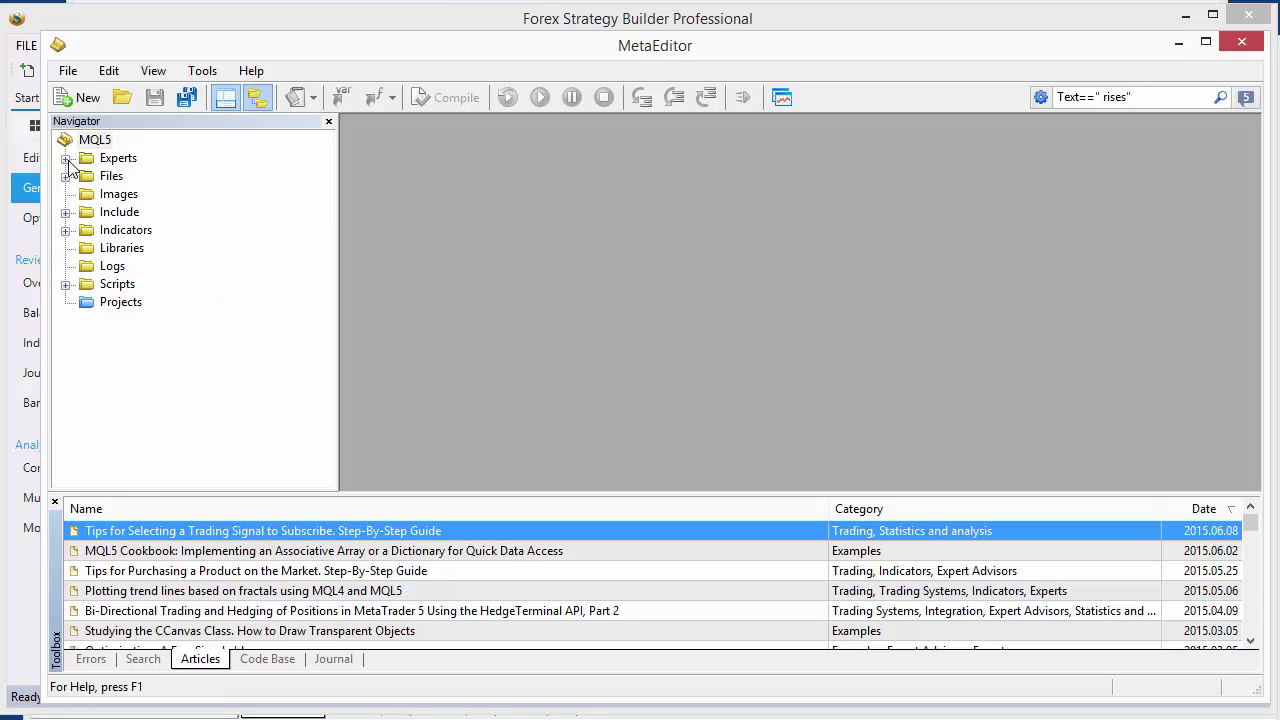
# Open Price MA Setup.mq5 from the Experts folder in MetaEditor, compile it and close MetaEditor
pyautogui.click(66, 159)
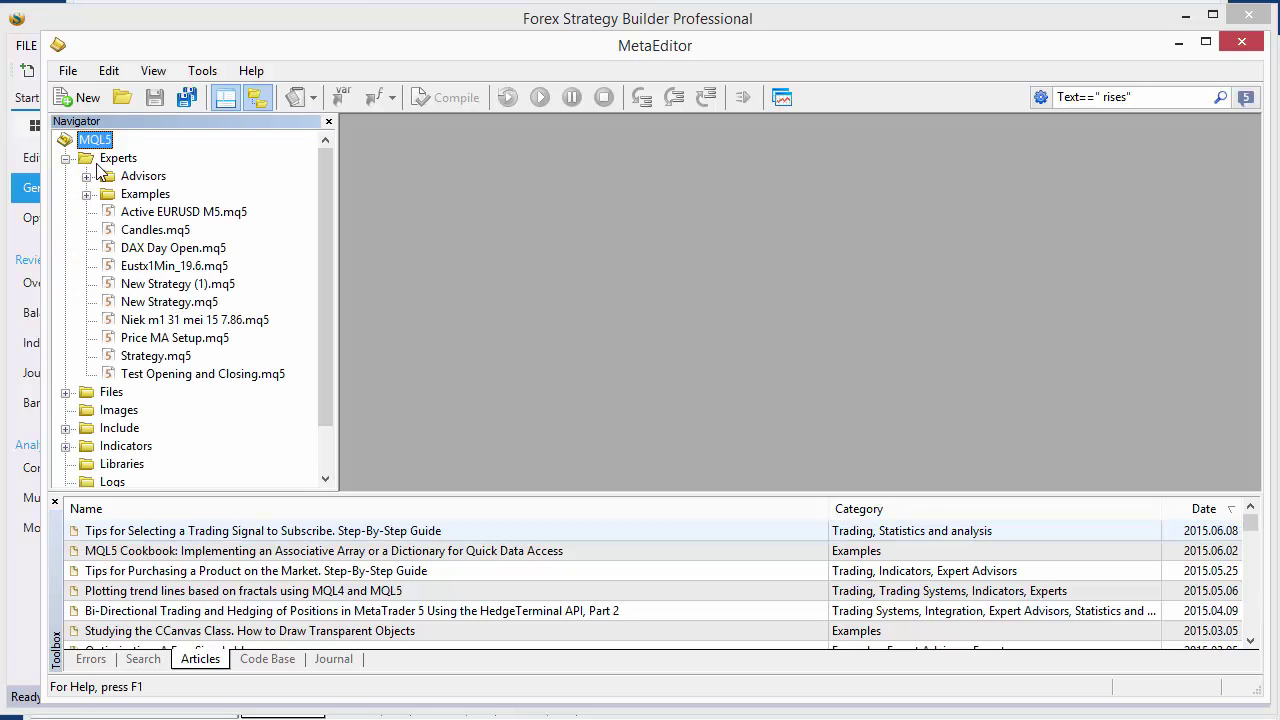
pyautogui.click(142, 344)
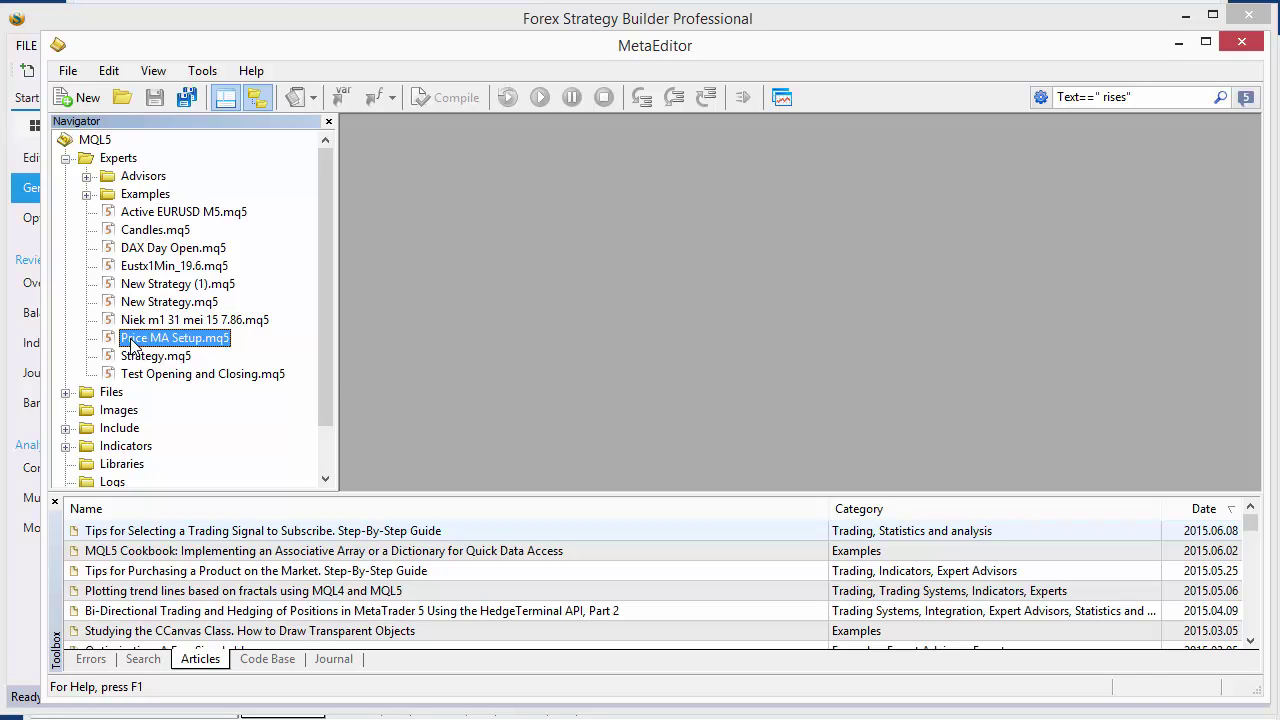
pyautogui.doubleClick(135, 343)
pyautogui.click(443, 100)
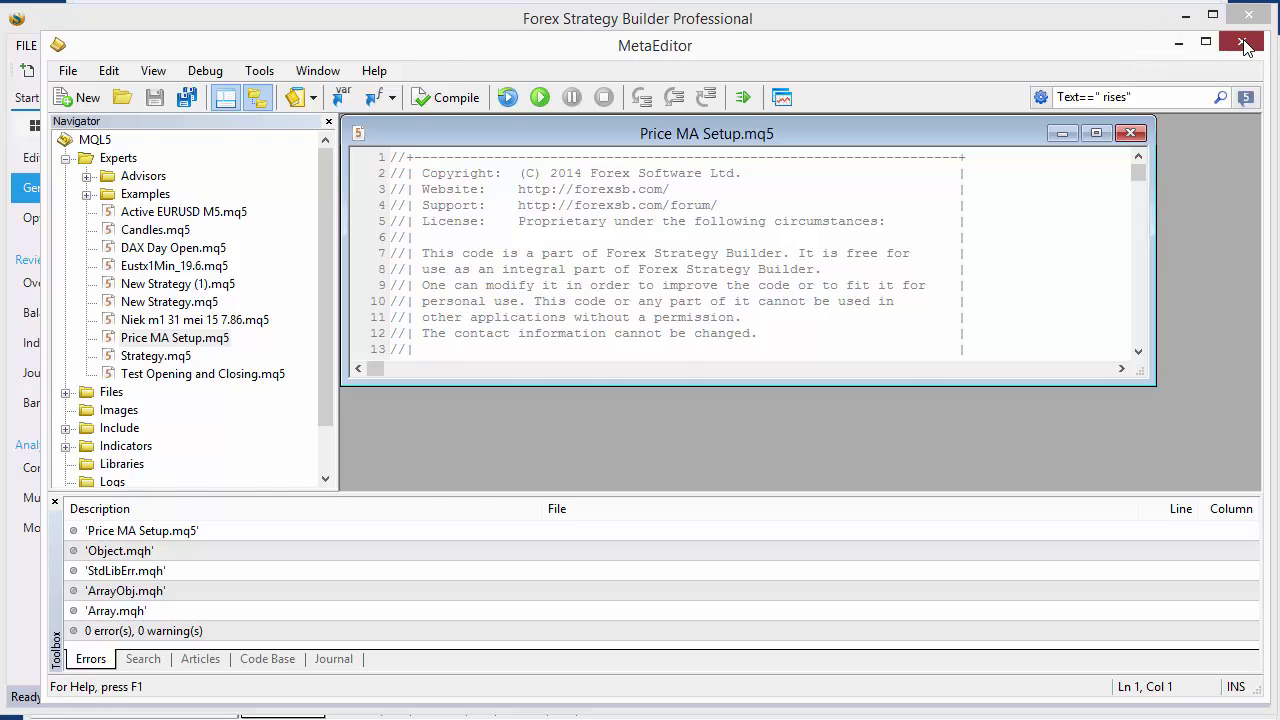
pyautogui.click(1242, 44)
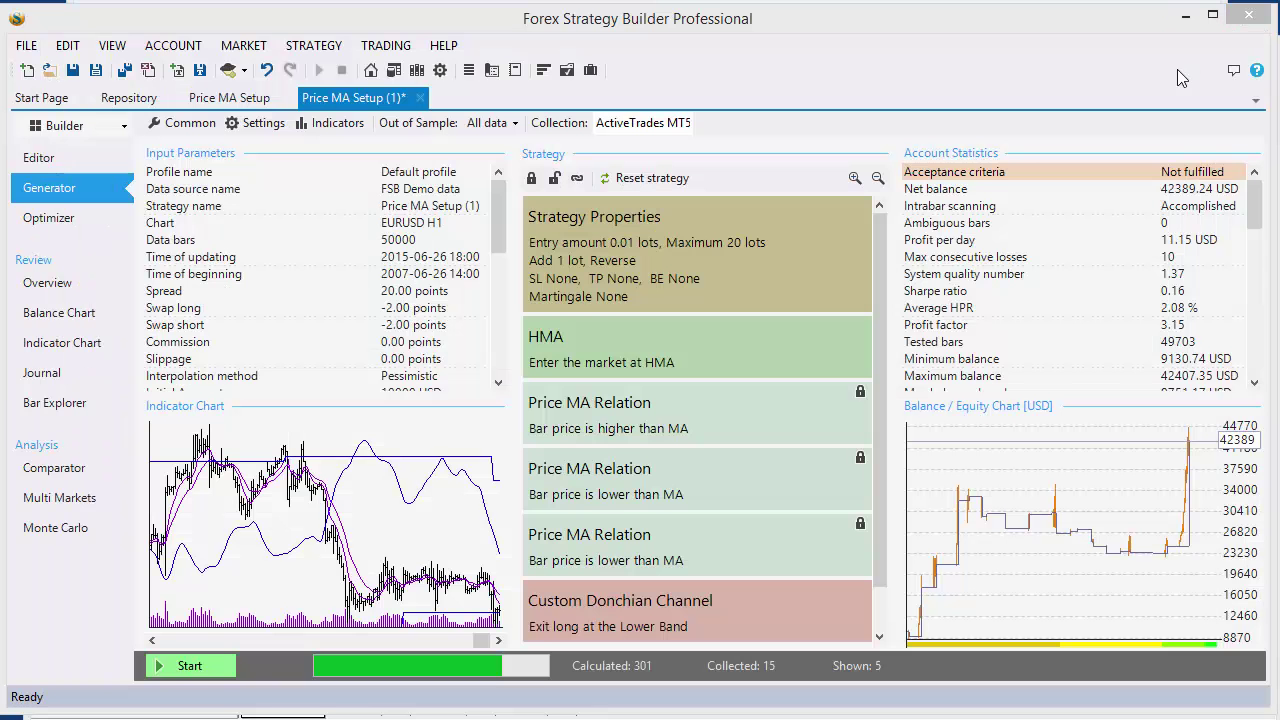
# Switch to MetaTrader 5 and refresh its list of Expert Advisors
pyautogui.click(1184, 16)
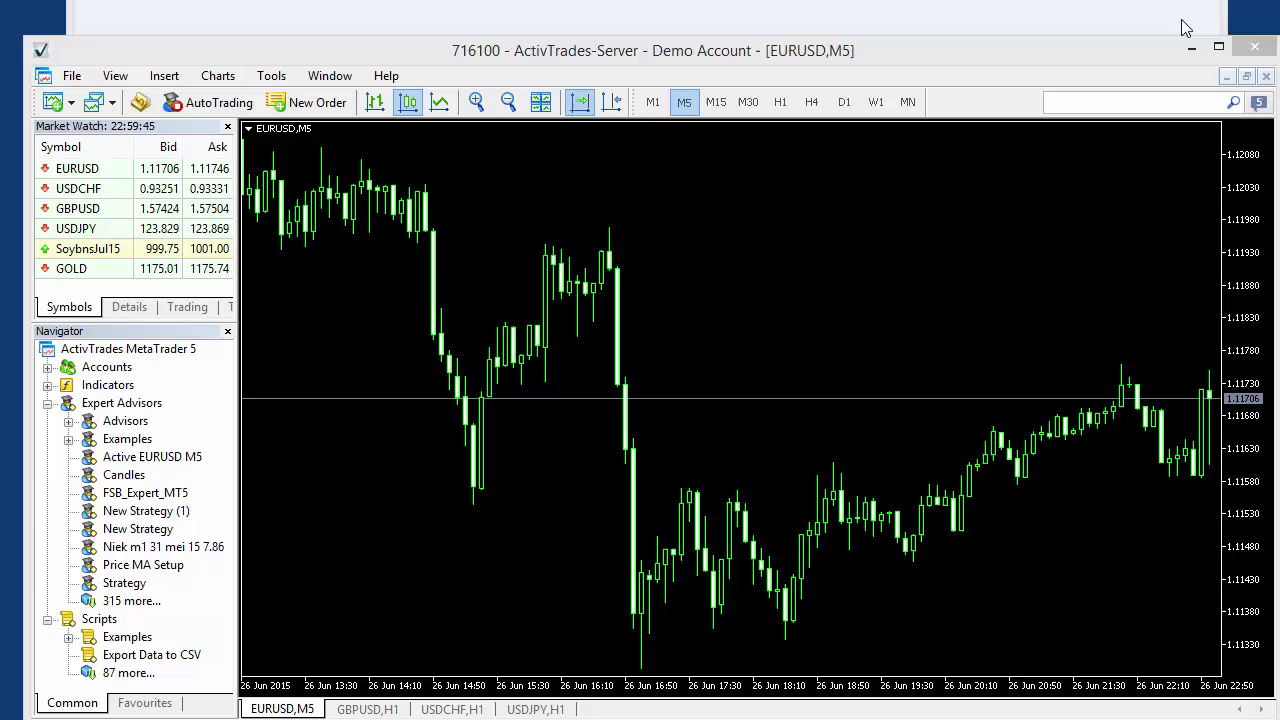
pyautogui.rightClick(97, 403)
pyautogui.click(180, 520)
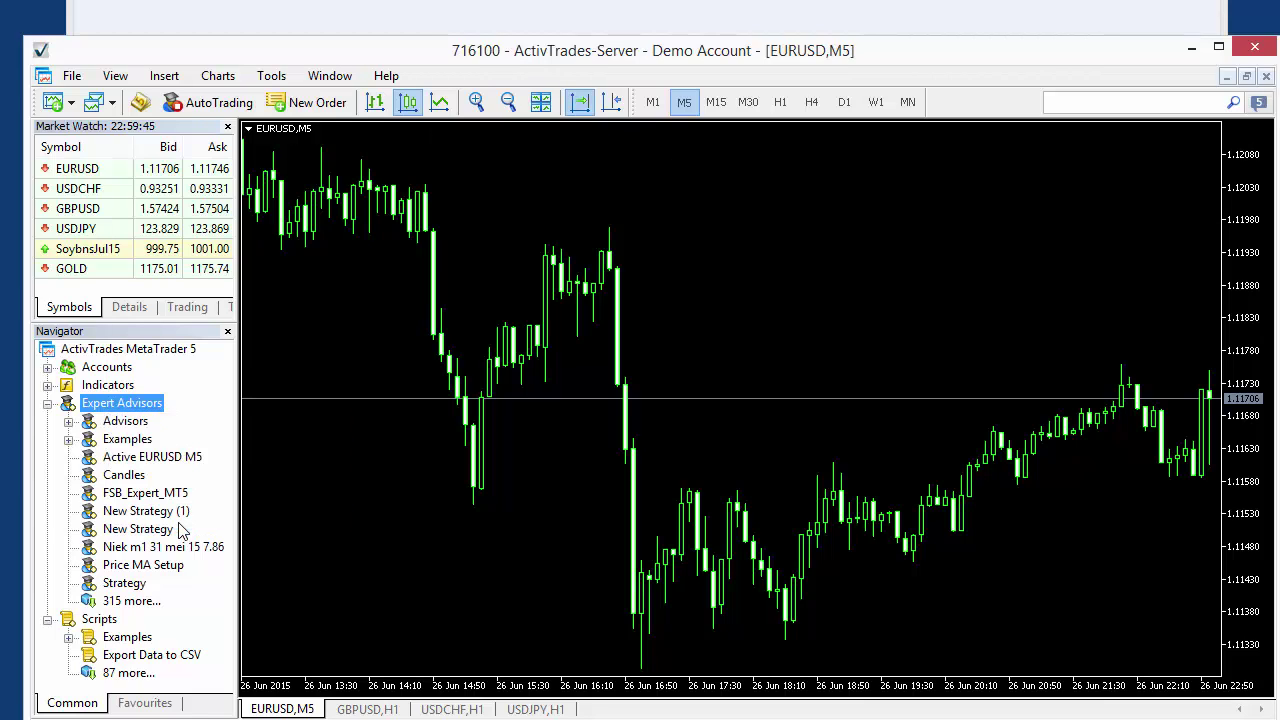
# Attach the Price MA Setup expert to the EURUSD M5 chart with its preset options, and remove it again
pyautogui.moveTo(133, 568); pyautogui.dragTo(486, 451)
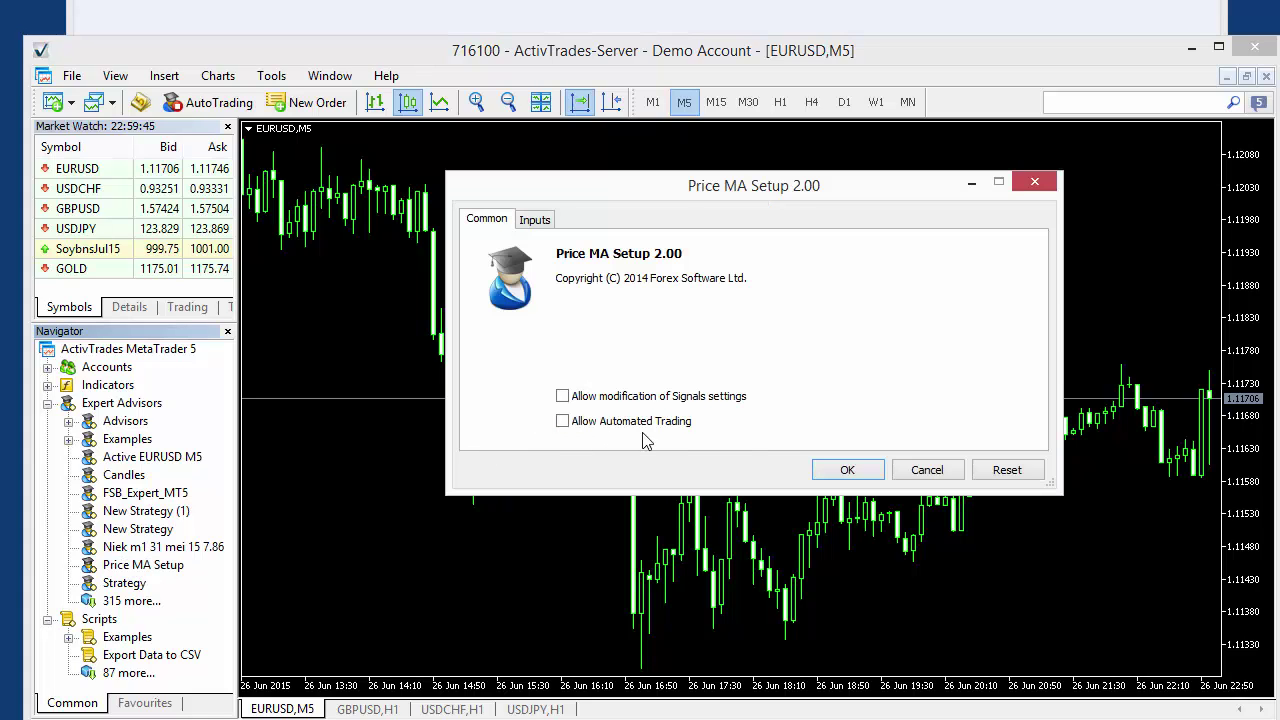
pyautogui.click(847, 470)
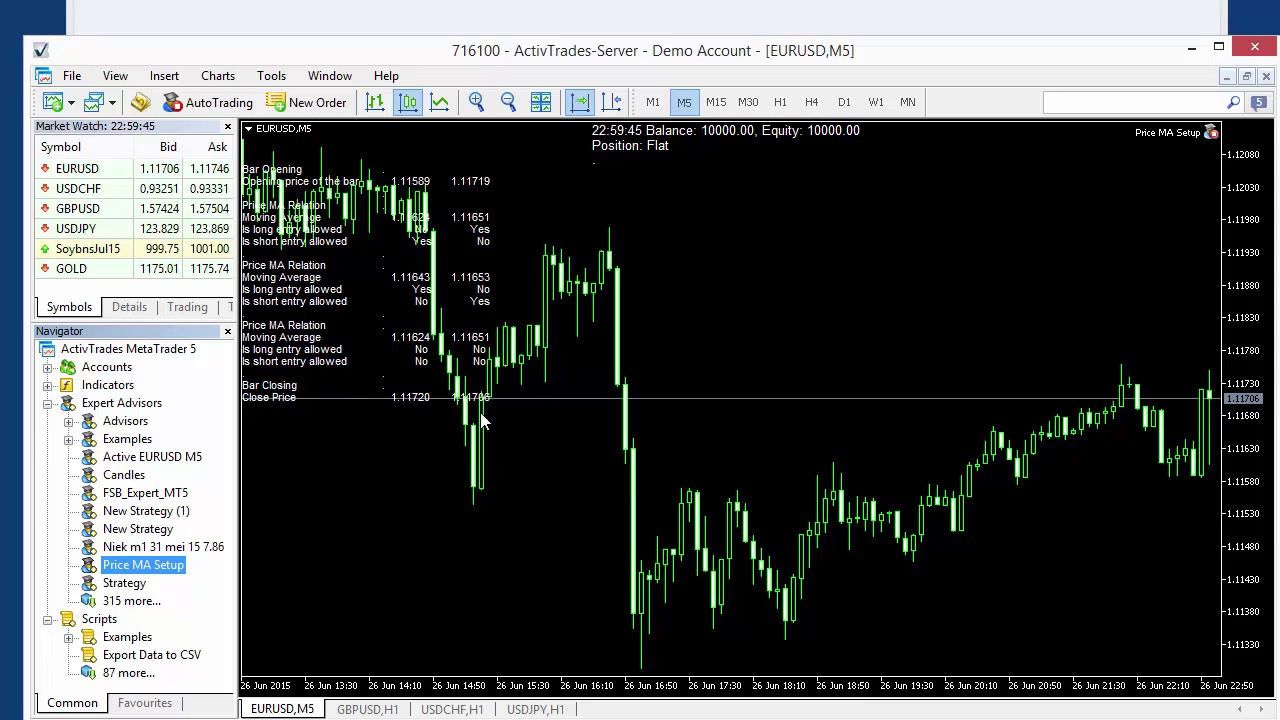
pyautogui.click(937, 384)
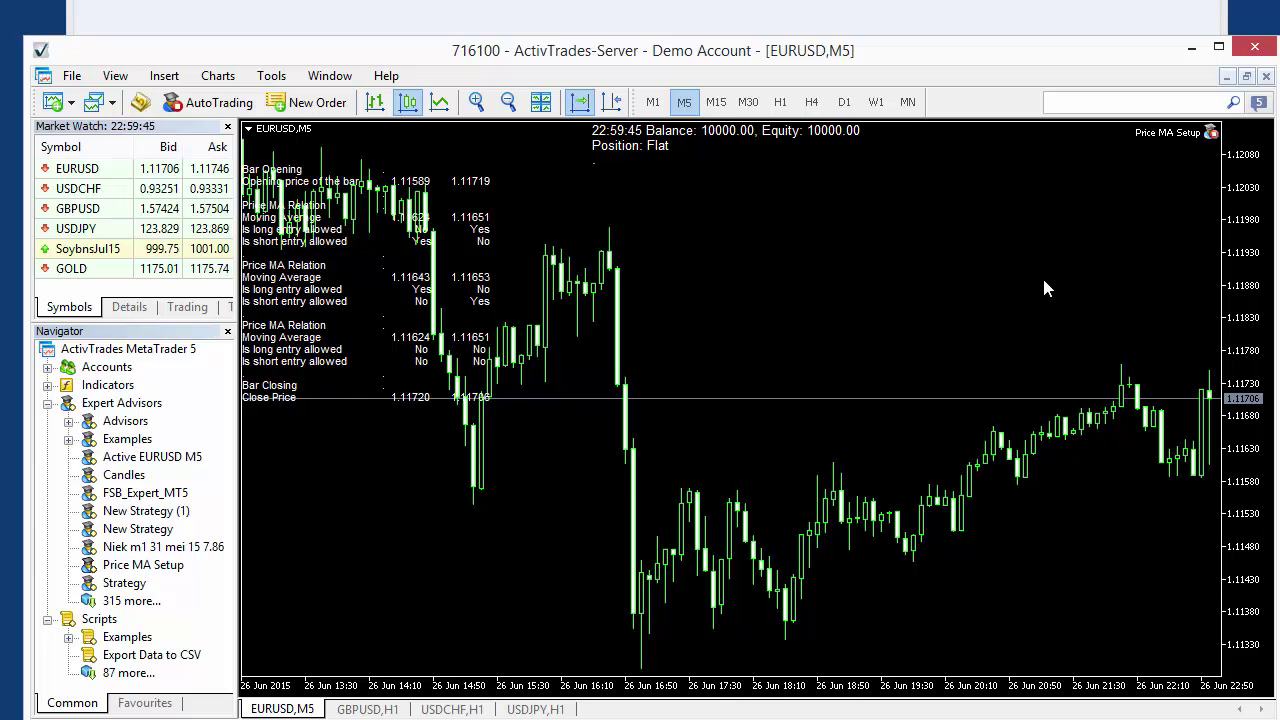
pyautogui.rightClick(1210, 140)
pyautogui.click(1248, 200)
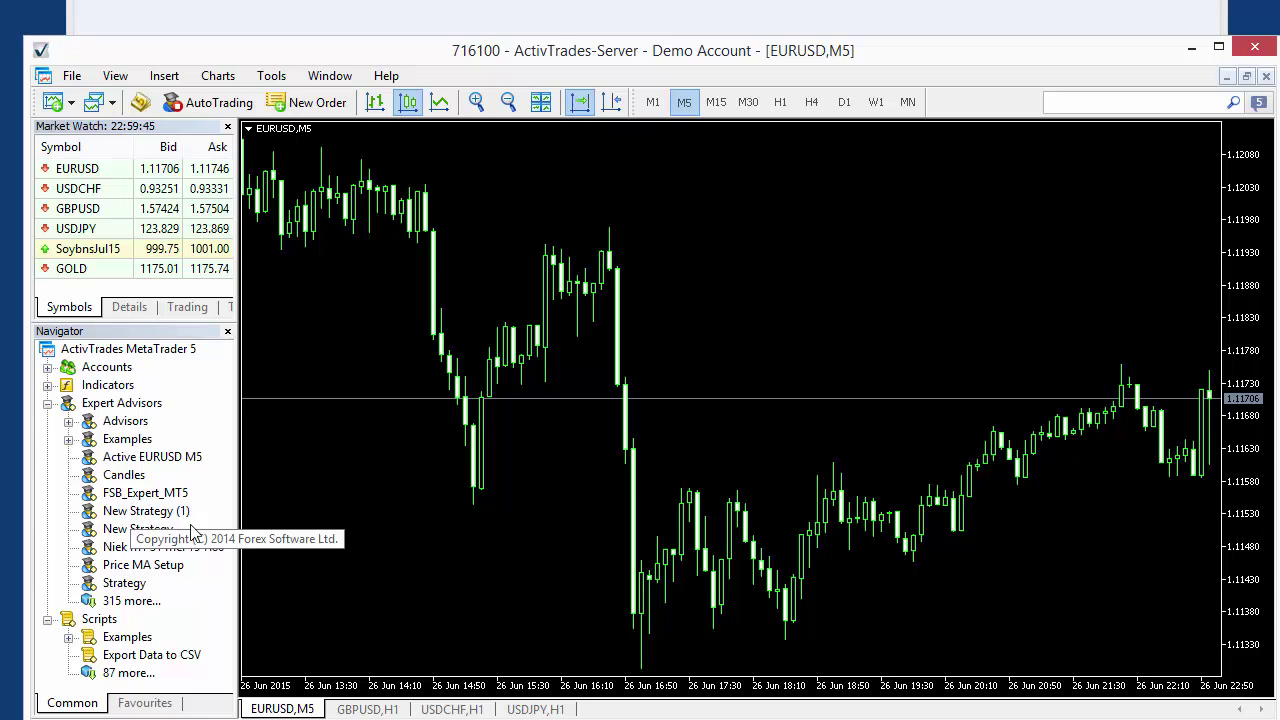
# Run a visual Strategy Tester test of Price MA Setup on EURUSD M5 over the last month and close the visualization
pyautogui.click(153, 566)
pyautogui.rightClick(153, 566)
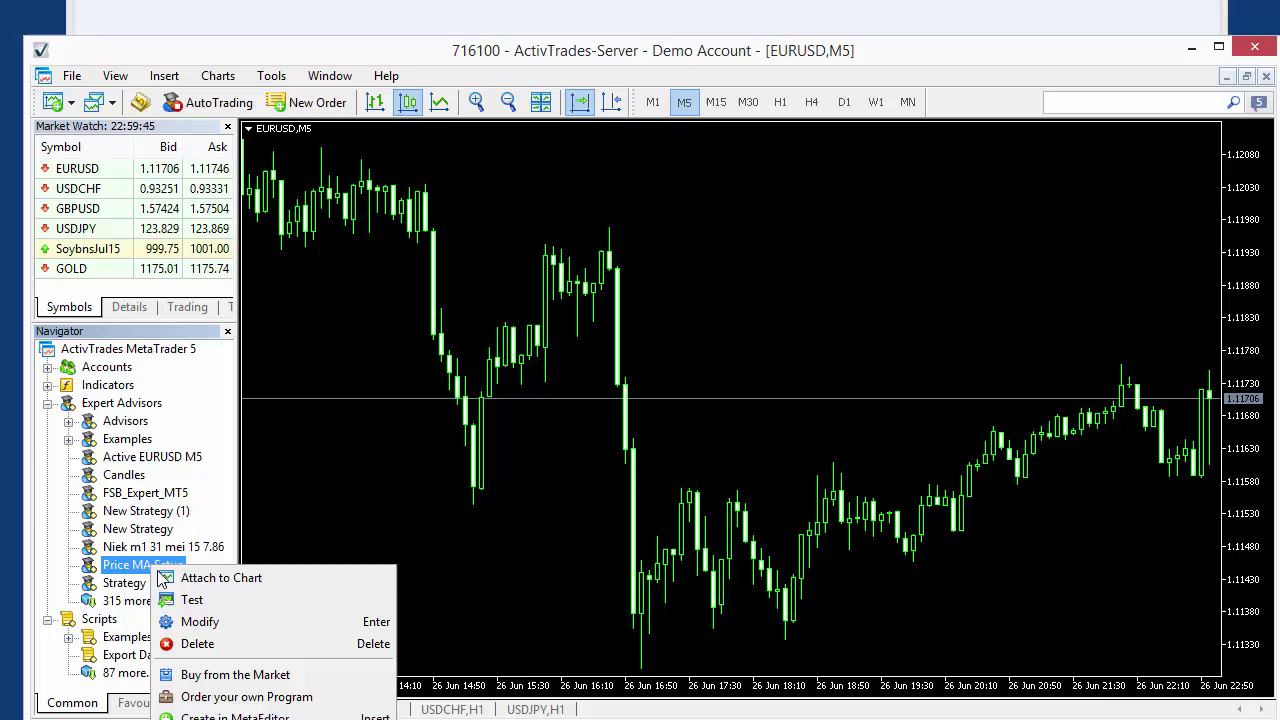
pyautogui.click(212, 617)
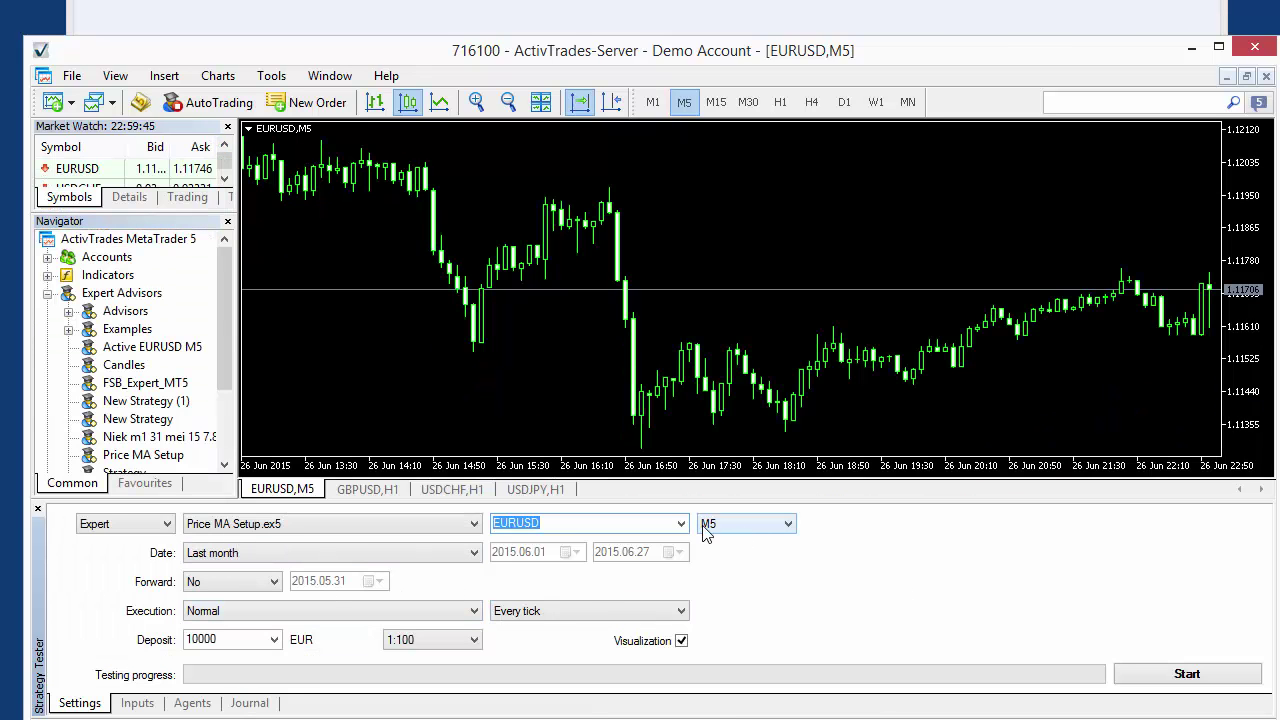
pyautogui.click(604, 529)
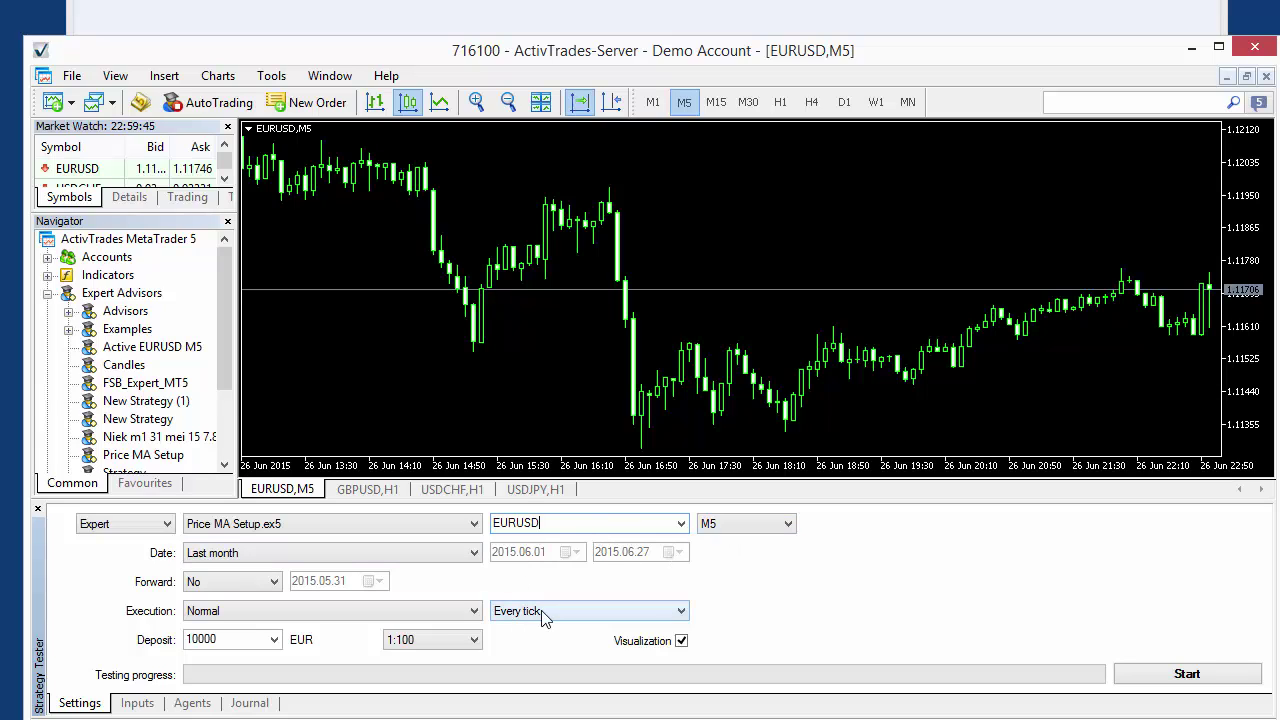
pyautogui.click(251, 556)
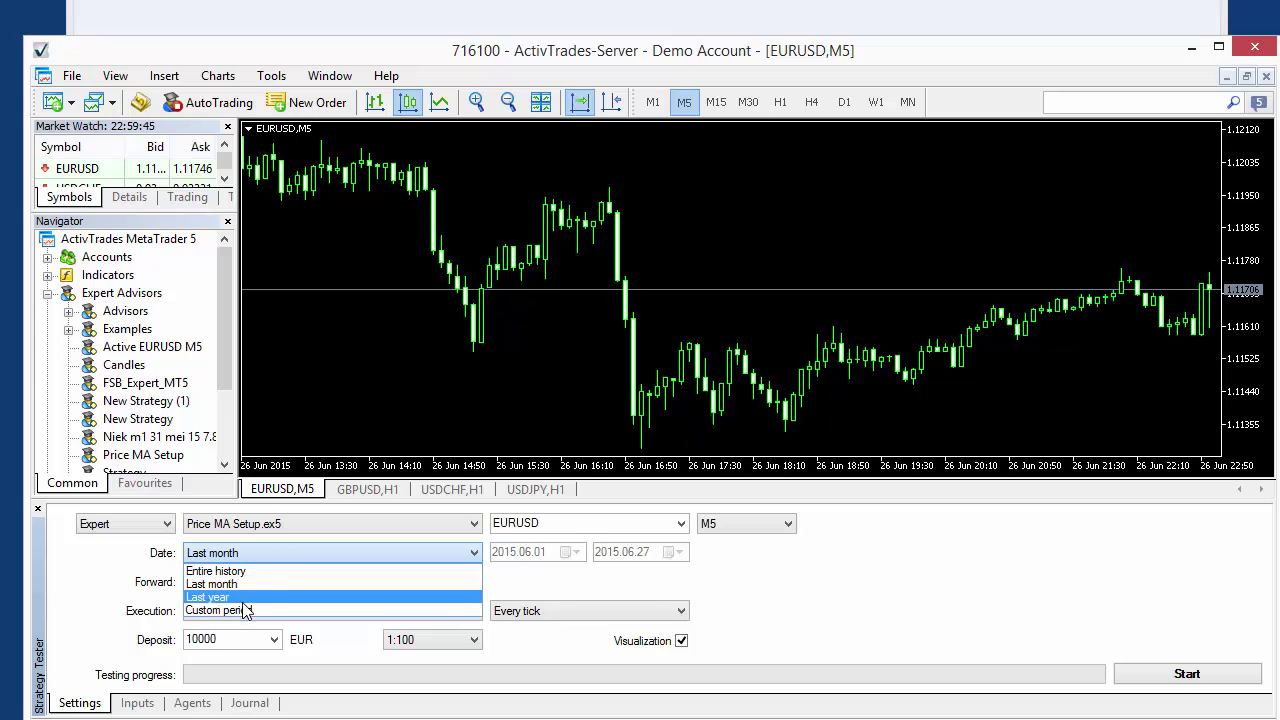
pyautogui.click(250, 586)
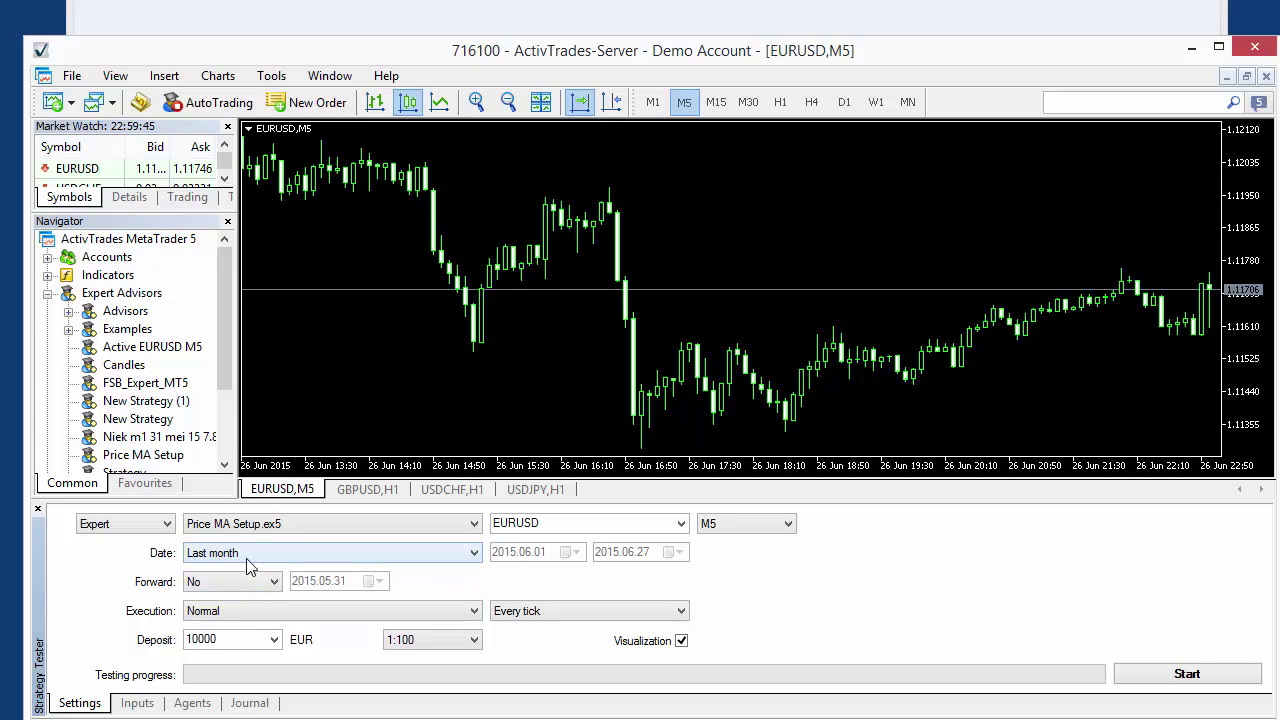
pyautogui.click(1190, 678)
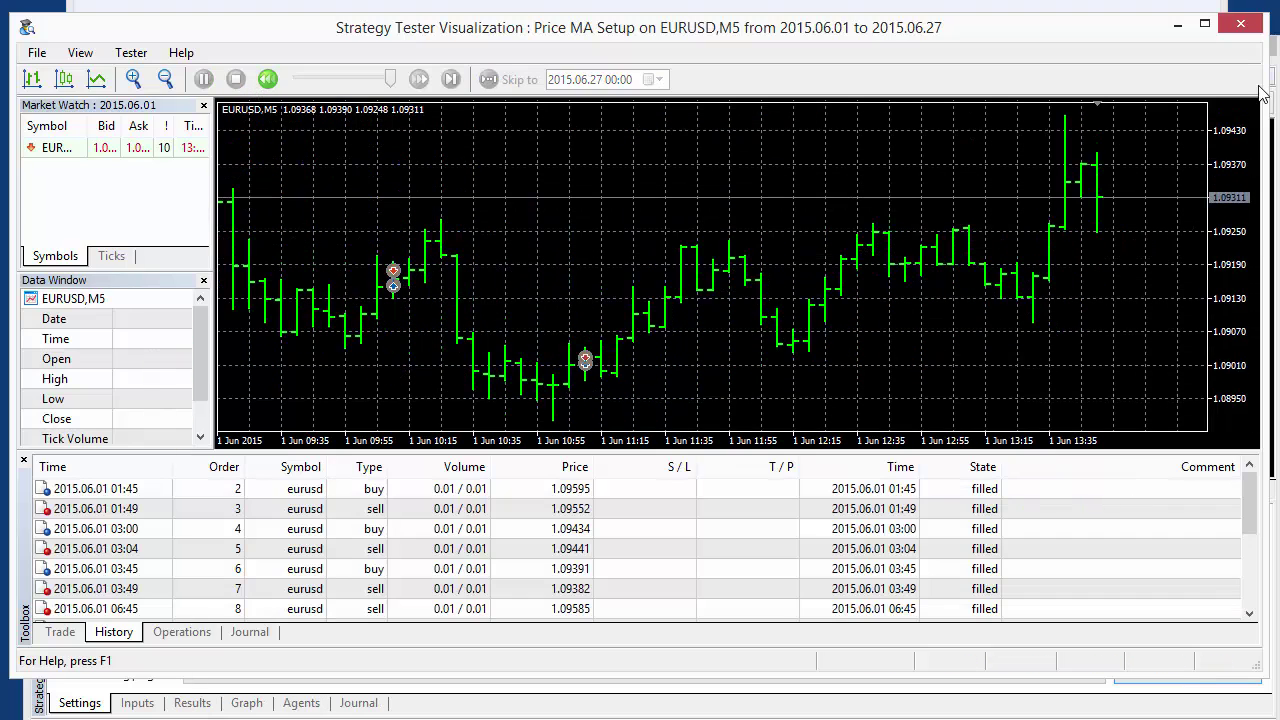
pyautogui.click(1240, 23)
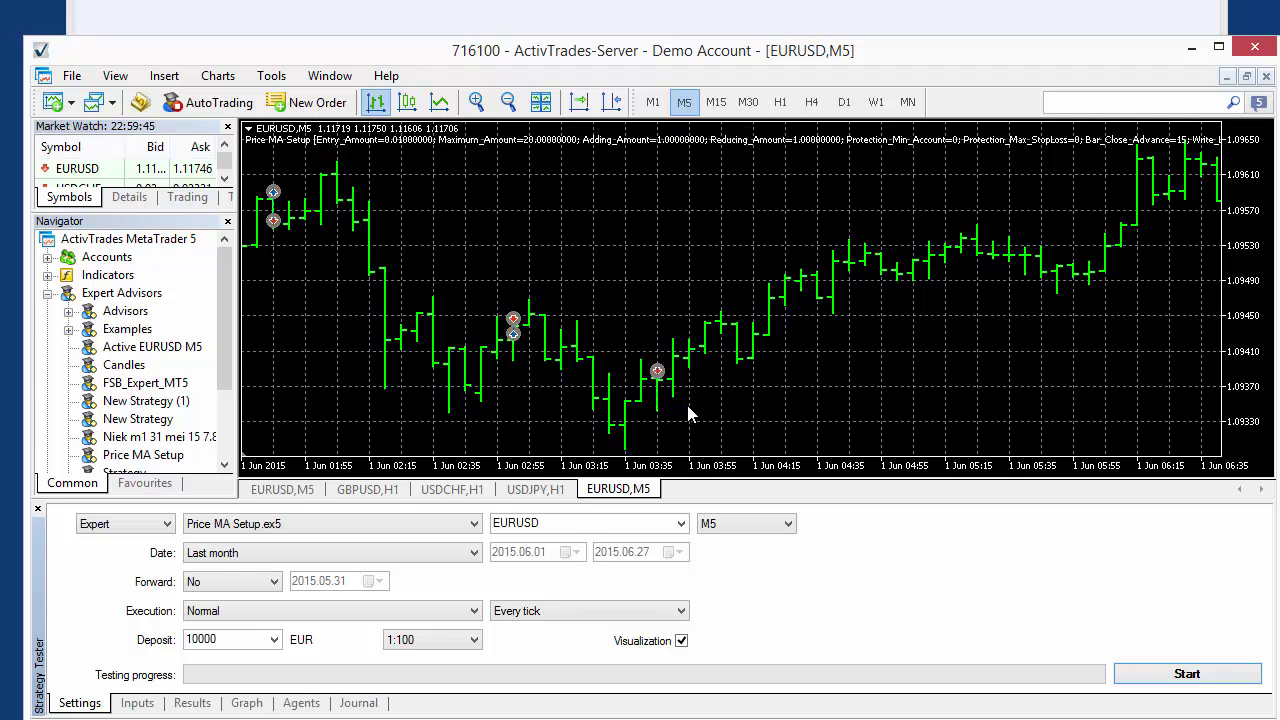
# Compare the trade entries on the tested EURUSD M5 chart with the Price MA Relation conditions of Price MA Setup in Forex Strategy Builder
pyautogui.scroll(-4, 688, 407)
pyautogui.scroll(7, 690, 409)
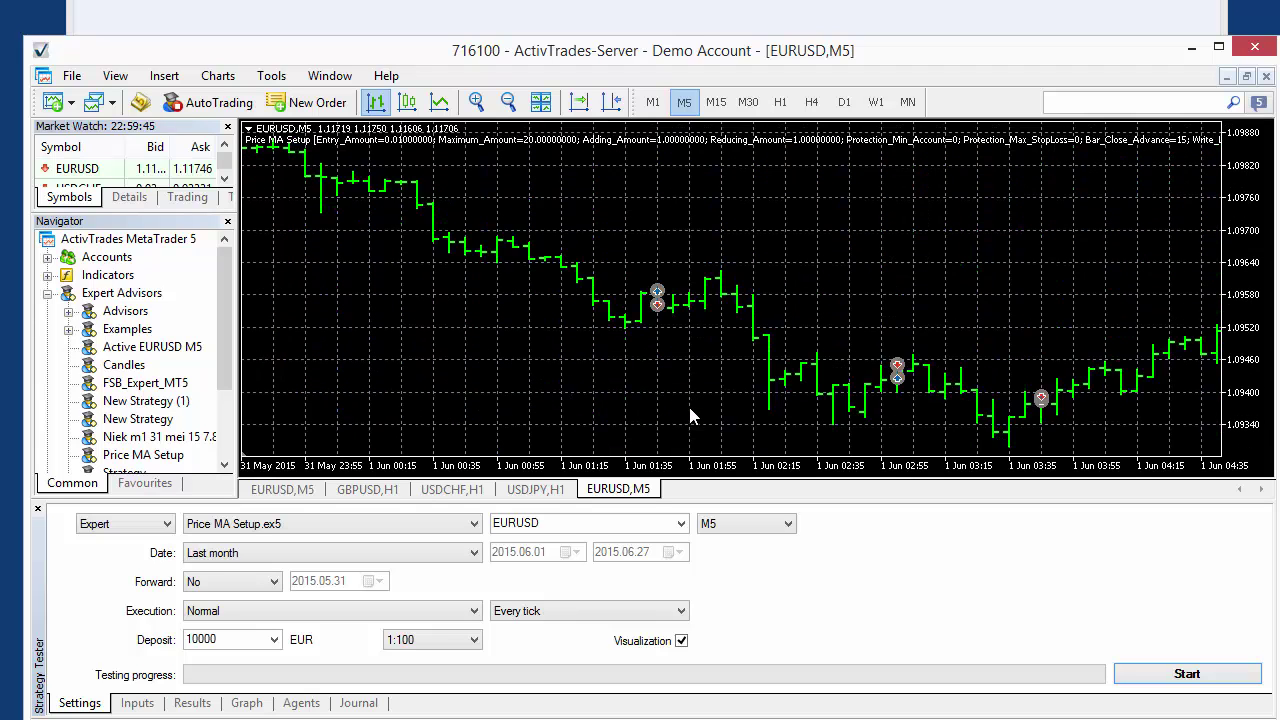
pyautogui.scroll(-3, 690, 417)
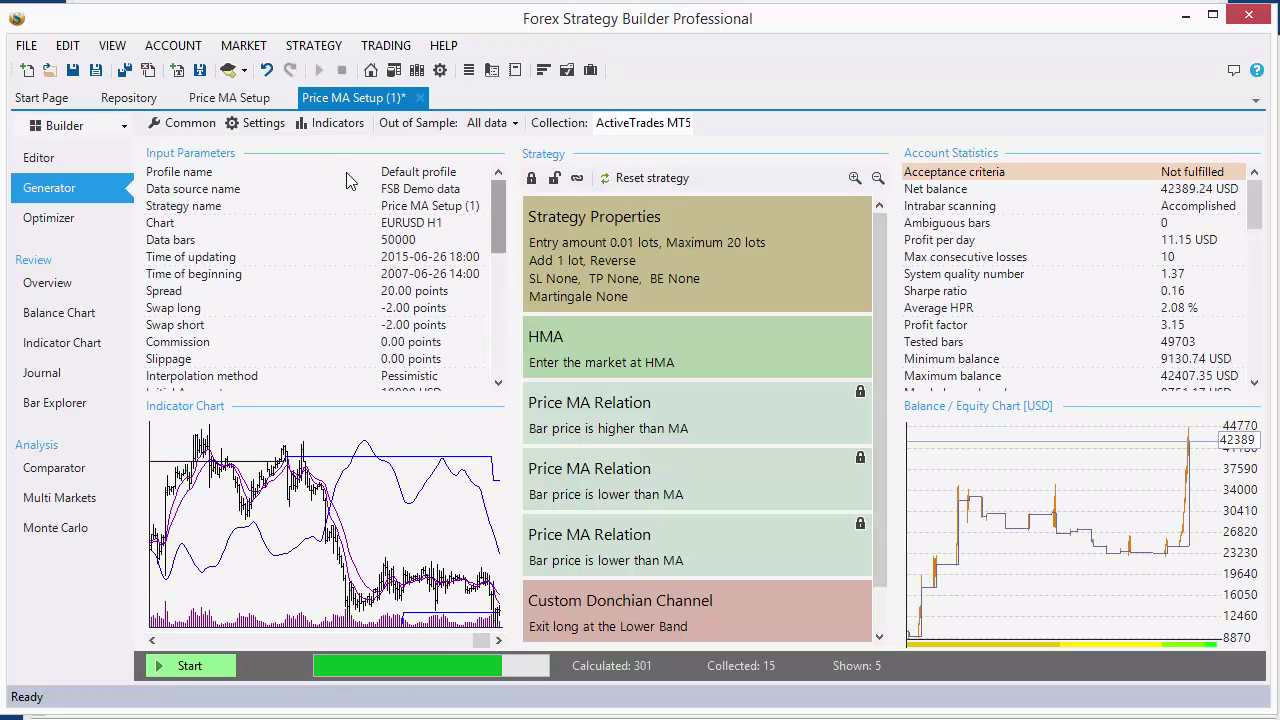
pyautogui.click(229, 97)
pyautogui.click(89, 167)
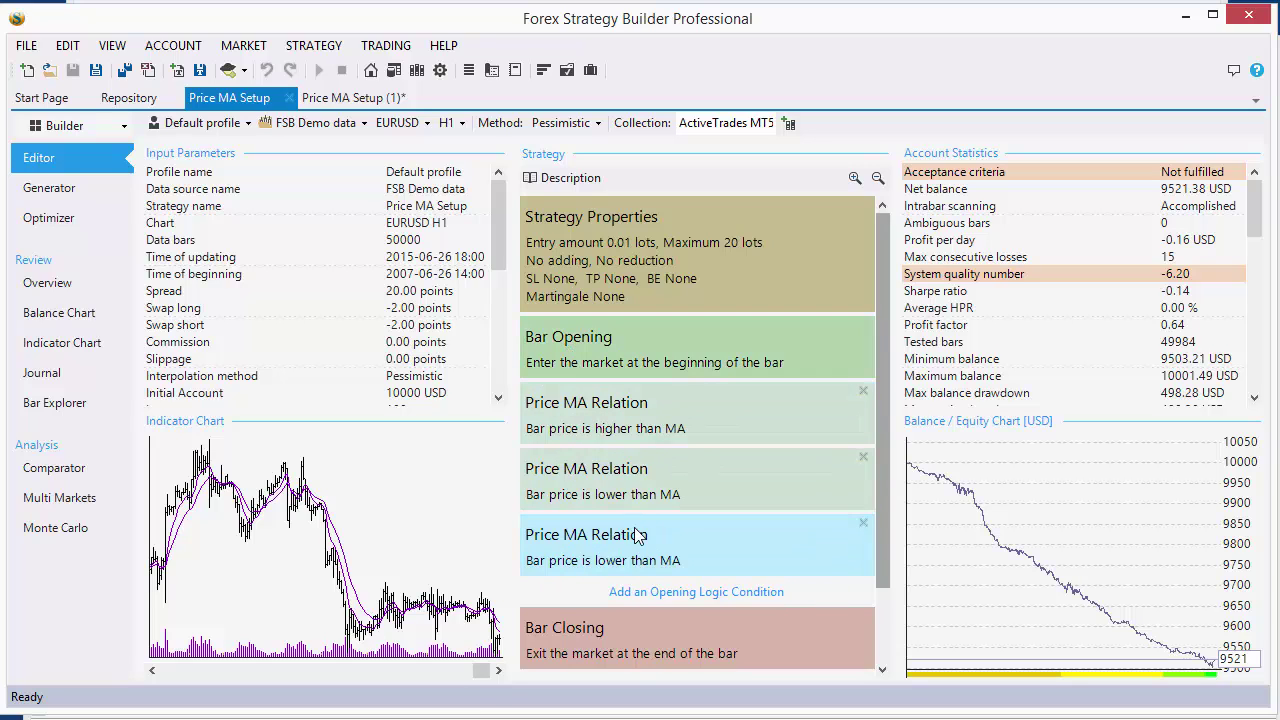
pyautogui.click(337, 99)
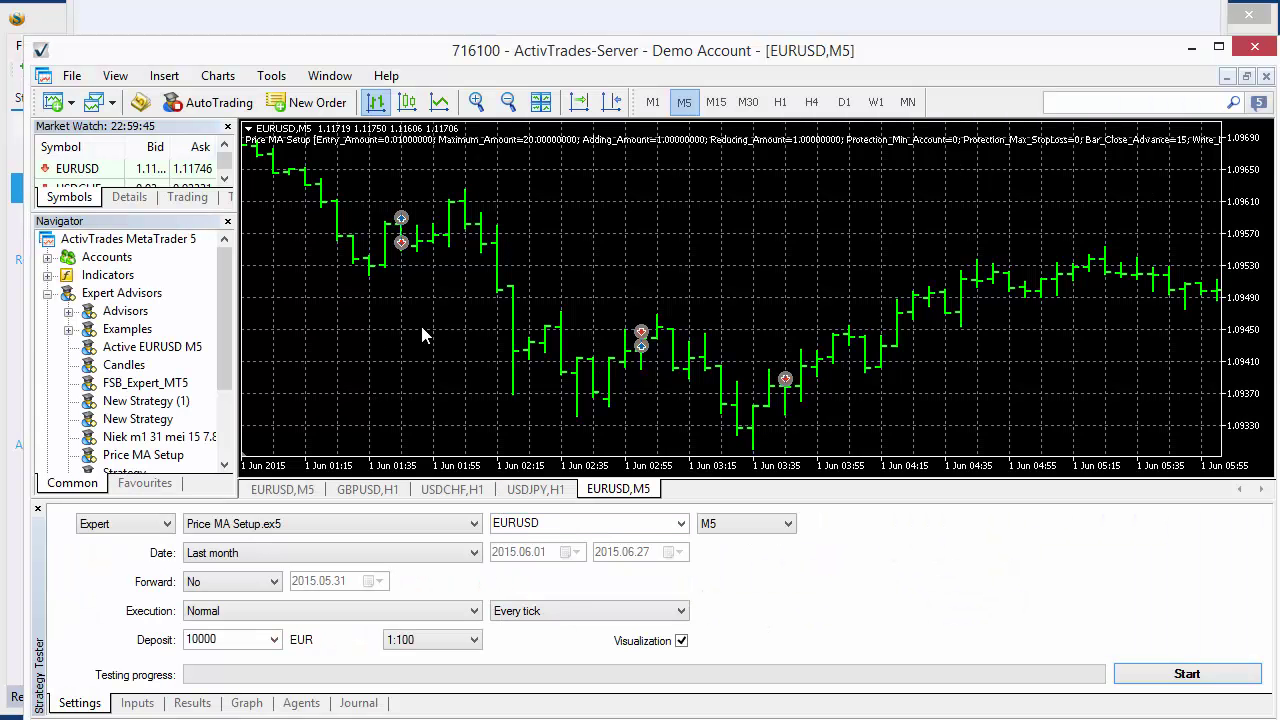
pyautogui.moveTo(399, 255)
# Add a blue exponential Moving Average with period 6, applied to Close, to the tested EURUSD M5 chart
pyautogui.click(47, 293)
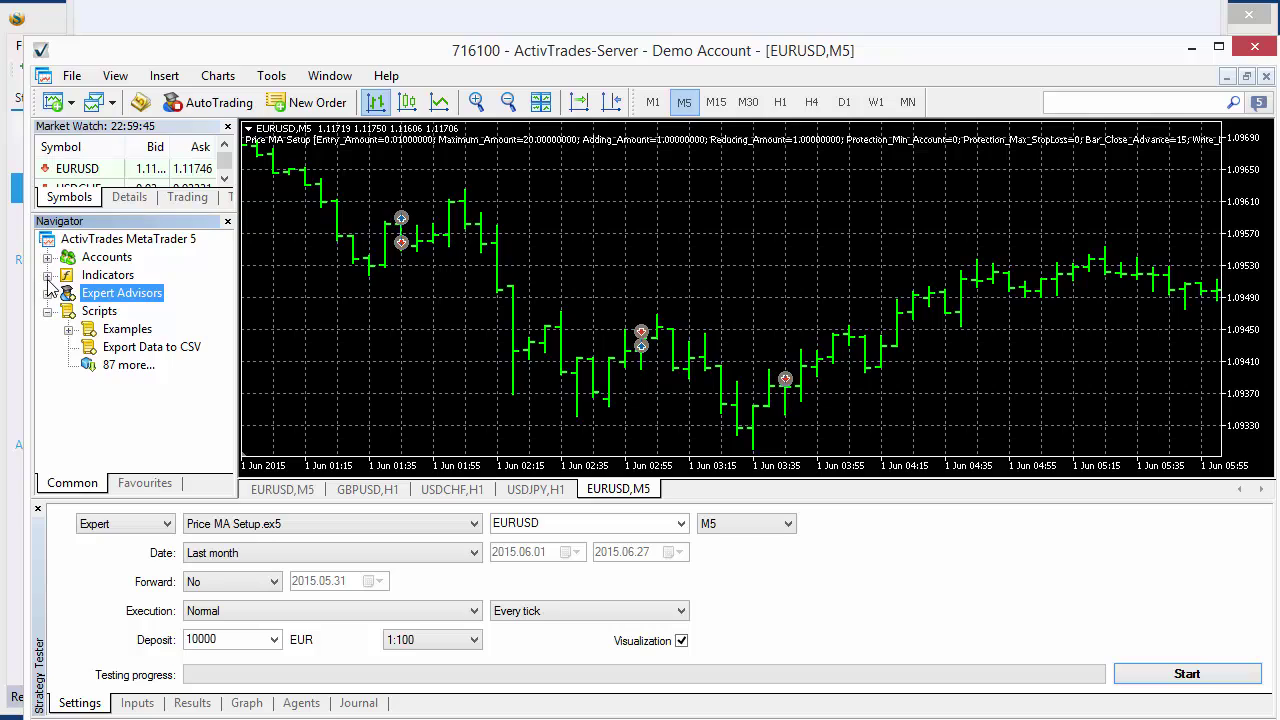
pyautogui.click(47, 275)
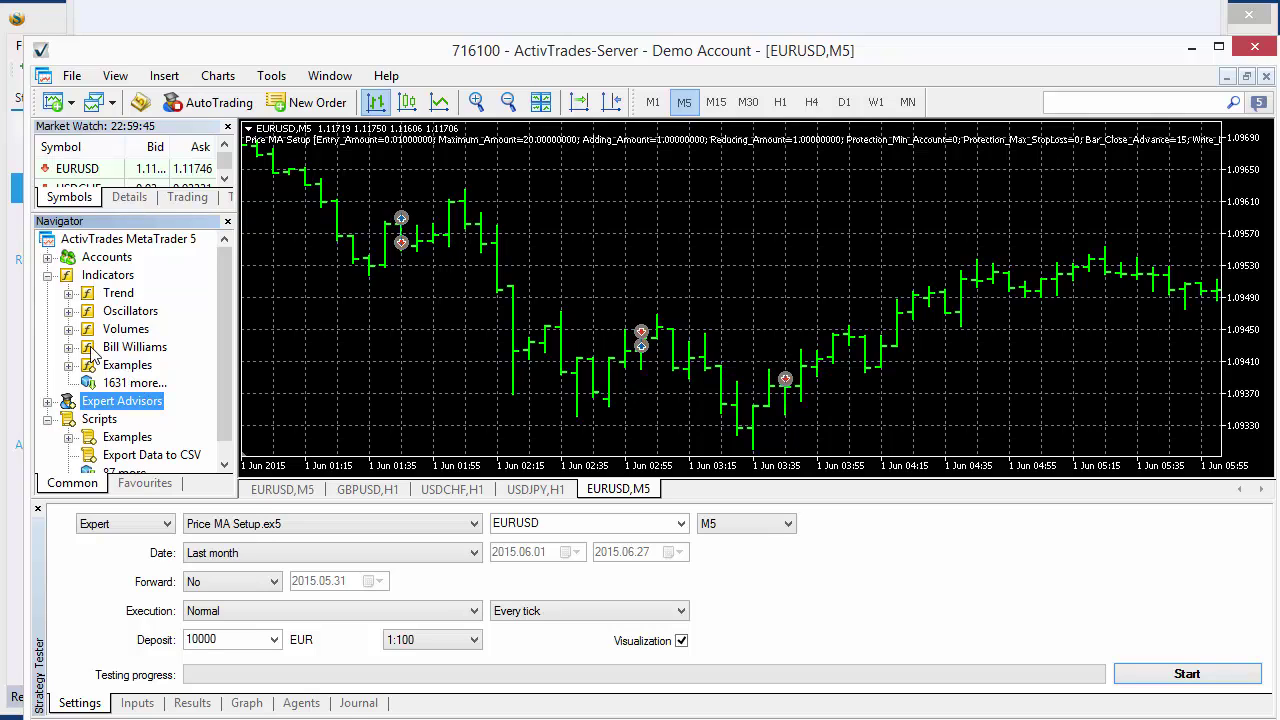
pyautogui.click(68, 293)
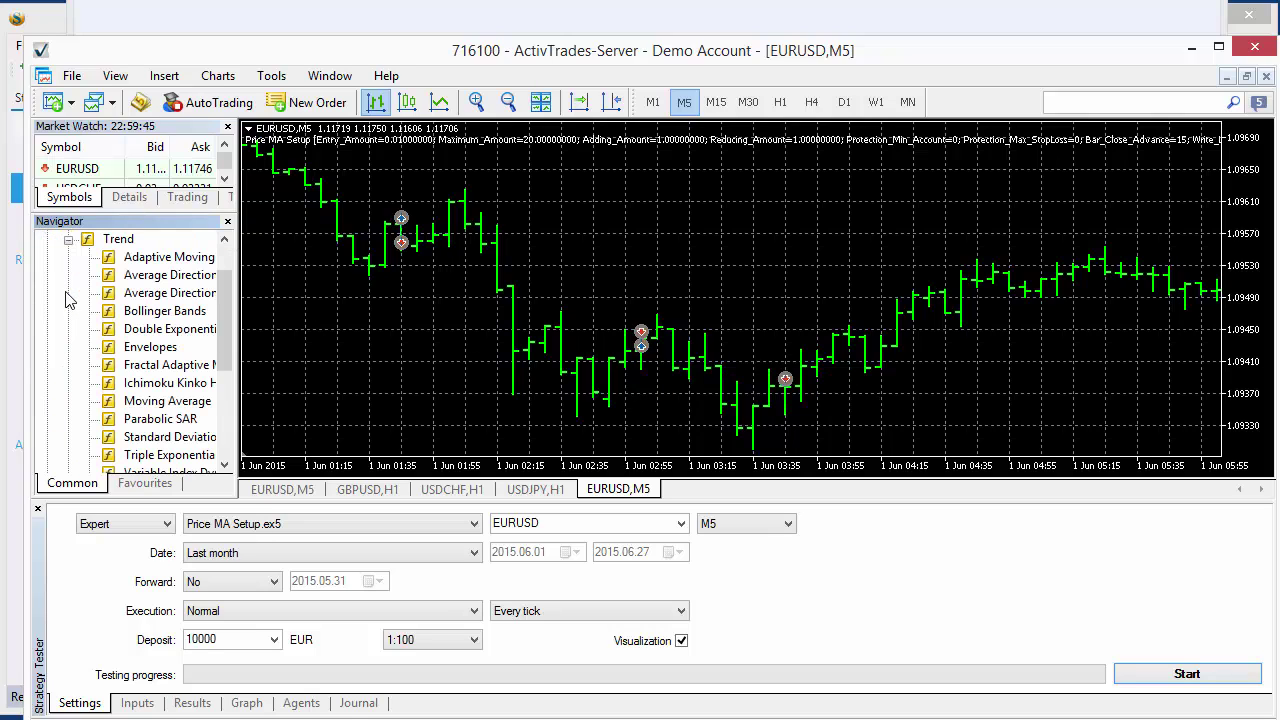
pyautogui.moveTo(224, 329); pyautogui.dragTo(229, 361)
pyautogui.click(153, 330)
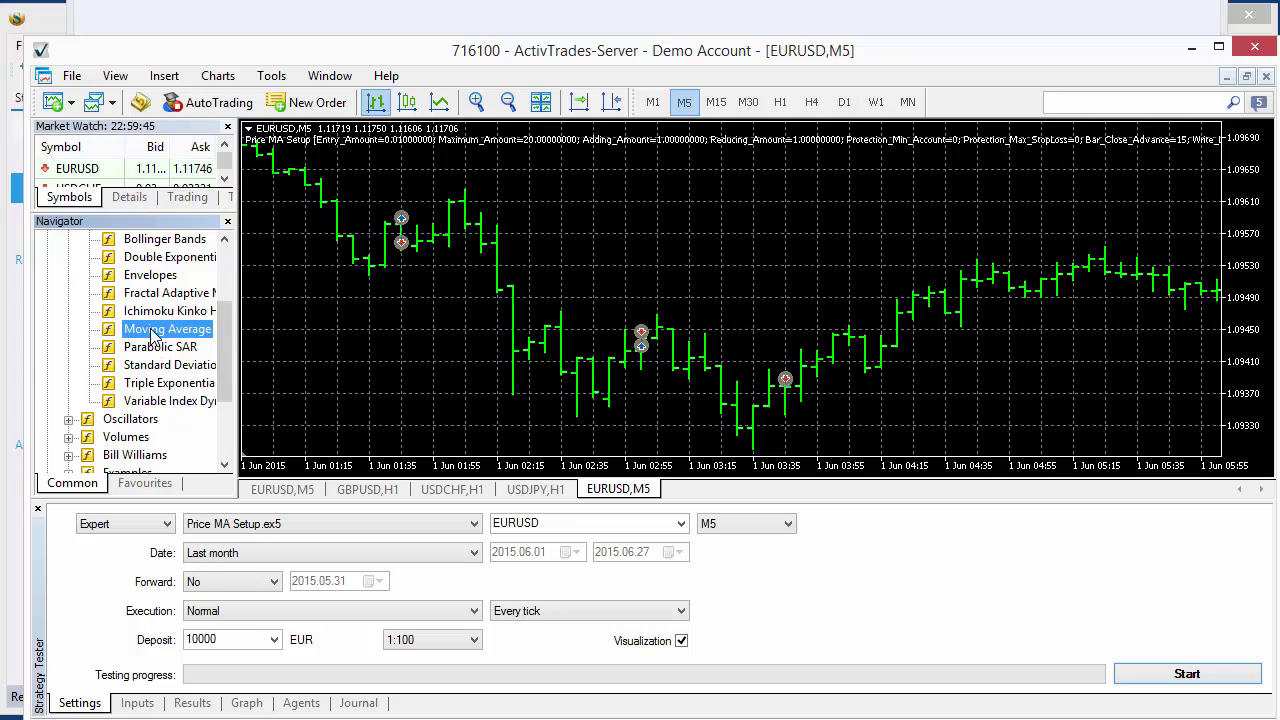
pyautogui.doubleClick(153, 330)
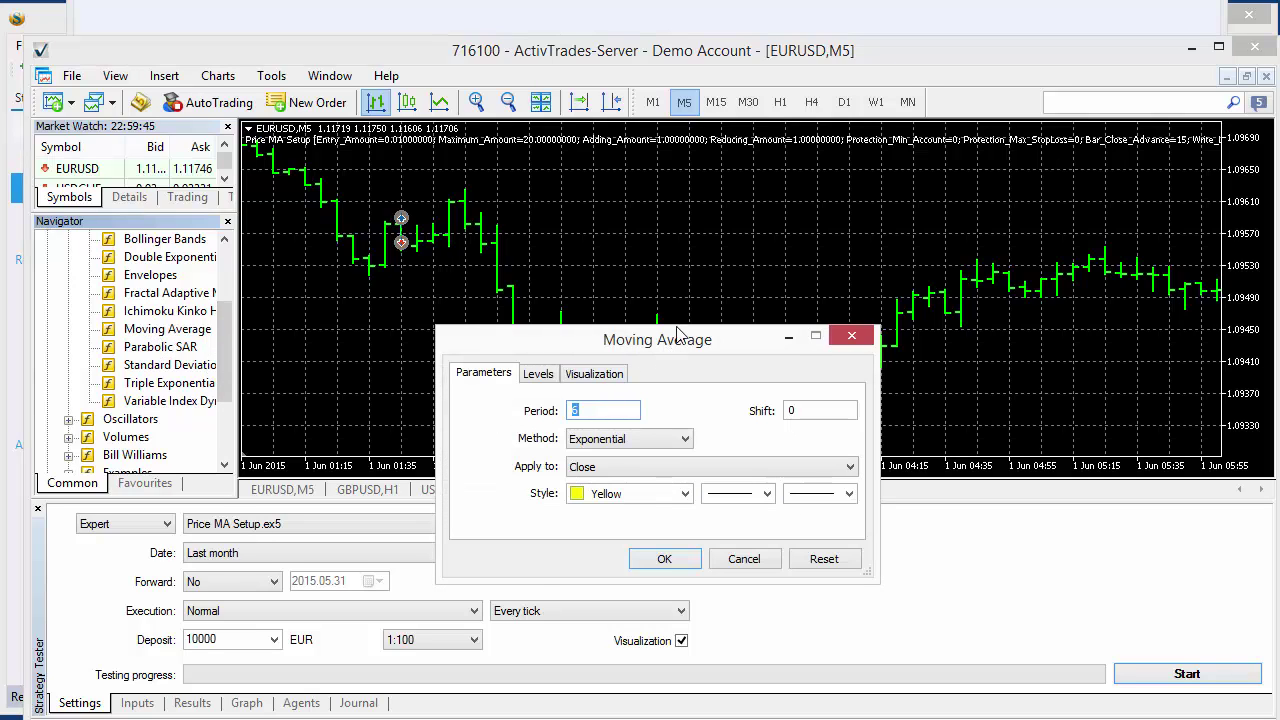
pyautogui.click(757, 385)
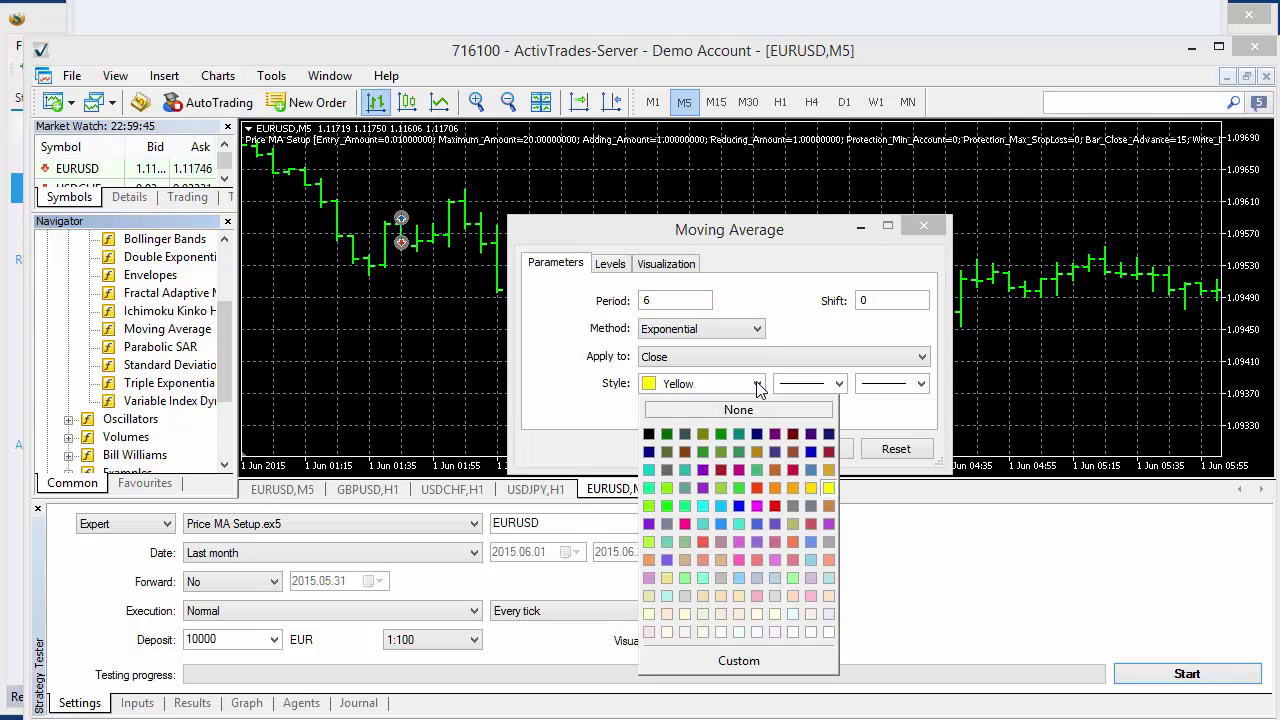
pyautogui.click(758, 386)
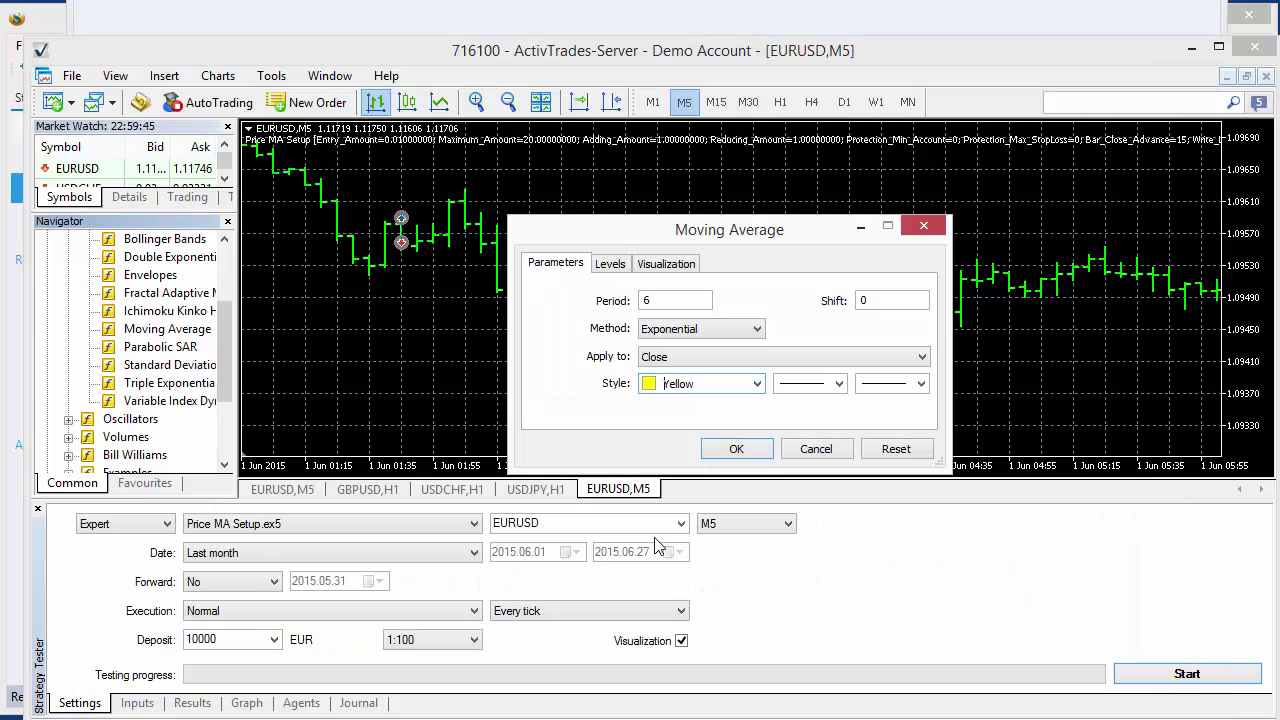
pyautogui.click(758, 384)
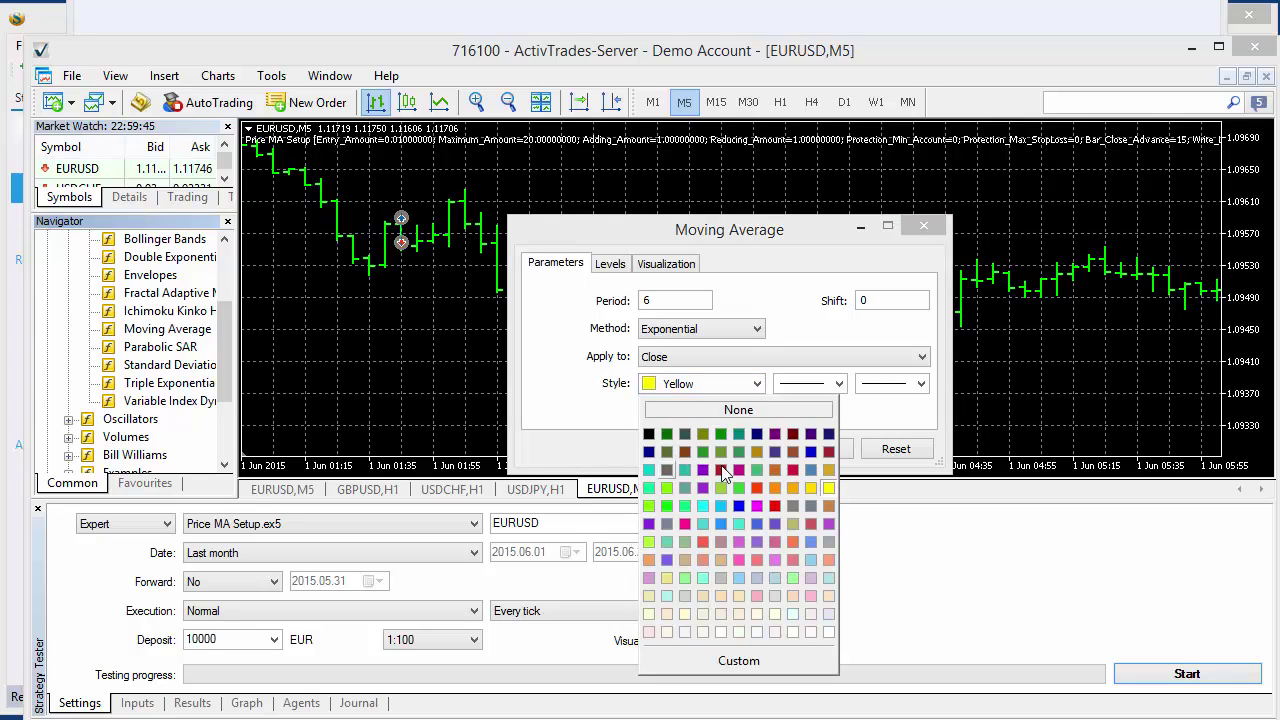
pyautogui.click(739, 505)
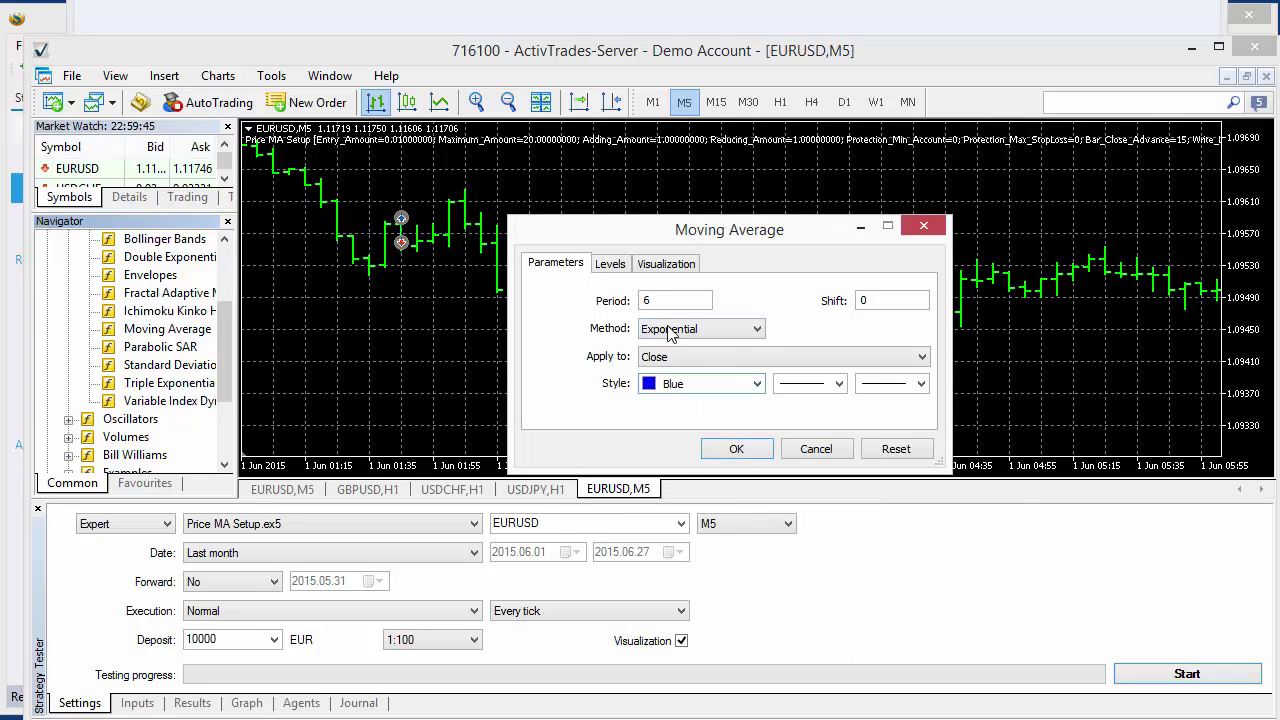
pyautogui.click(736, 449)
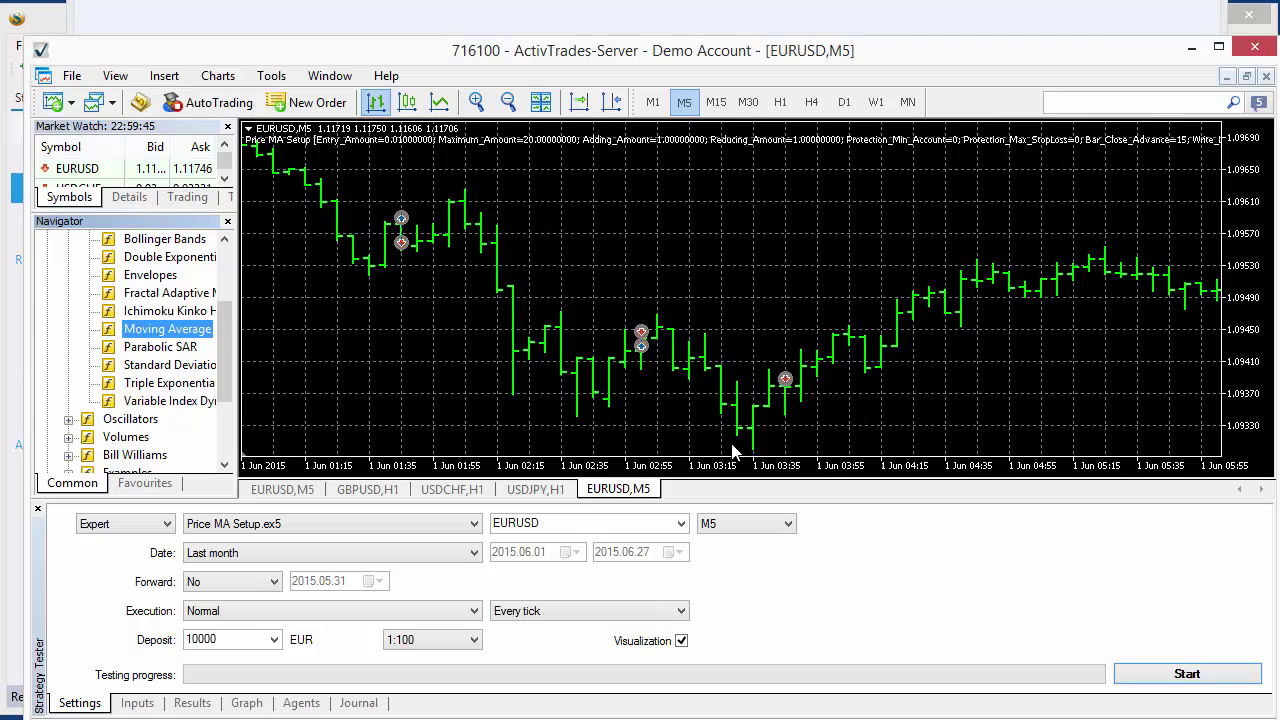
# Add a yellow exponential Moving Average with period 14, applied to Close, to the tested EURUSD M5 chart
pyautogui.doubleClick(106, 332)
pyautogui.write('6')
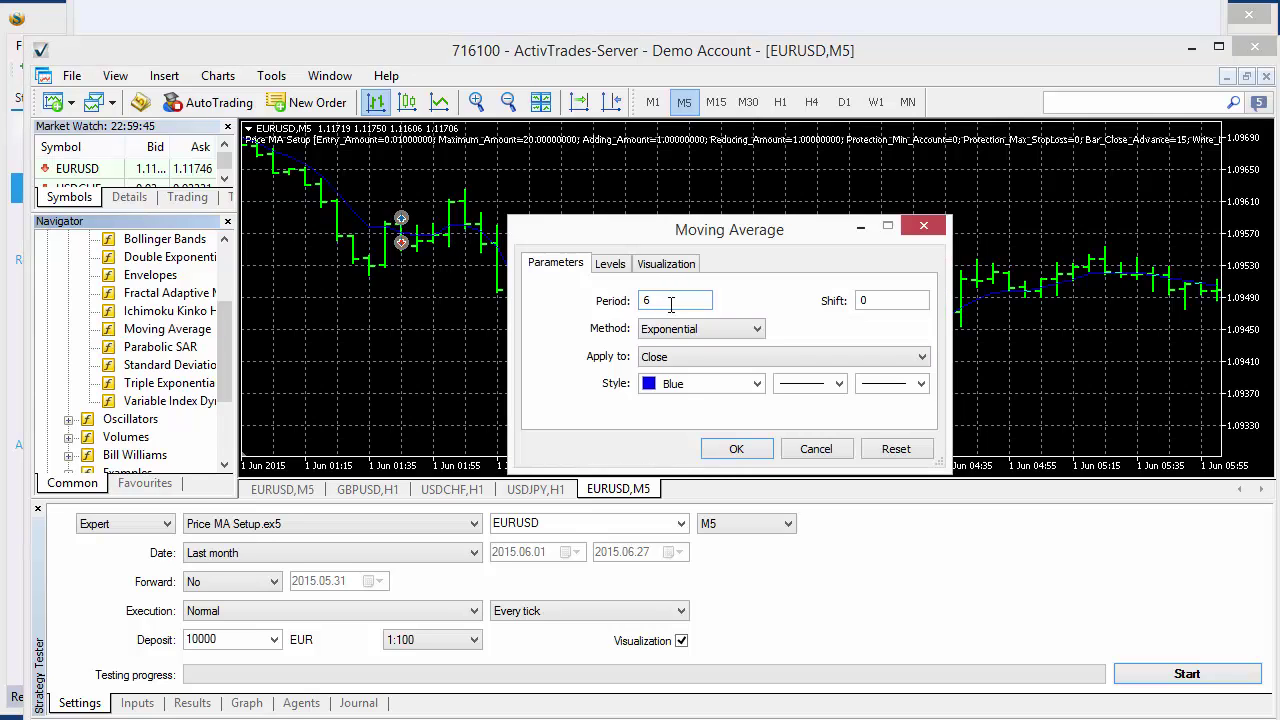
pyautogui.moveTo(671, 304); pyautogui.dragTo(560, 309)
pyautogui.click(756, 384)
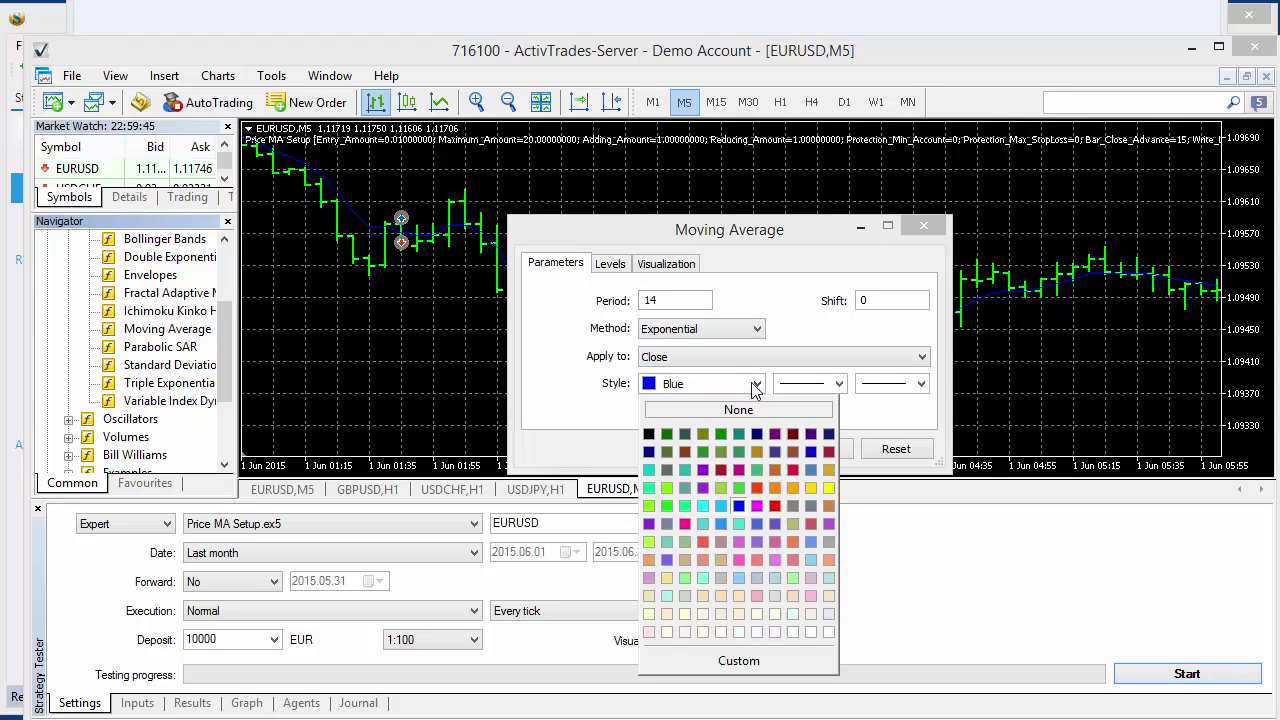
pyautogui.click(818, 501)
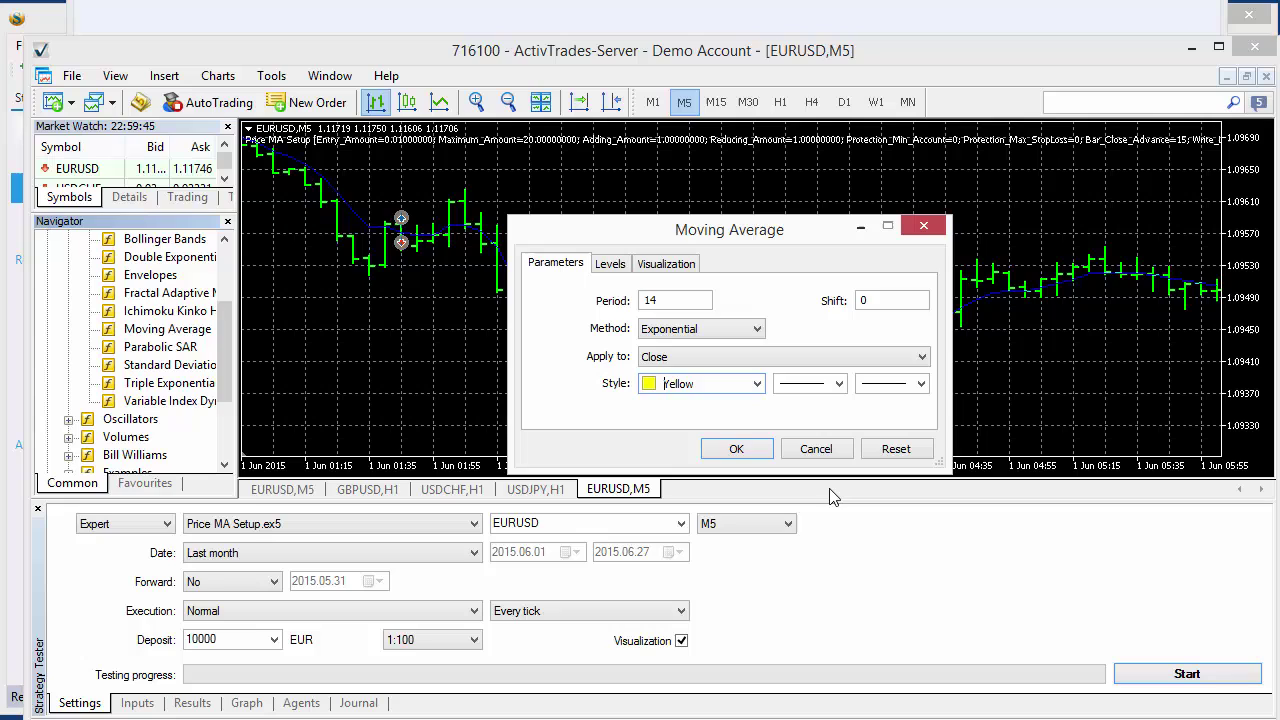
pyautogui.click(740, 452)
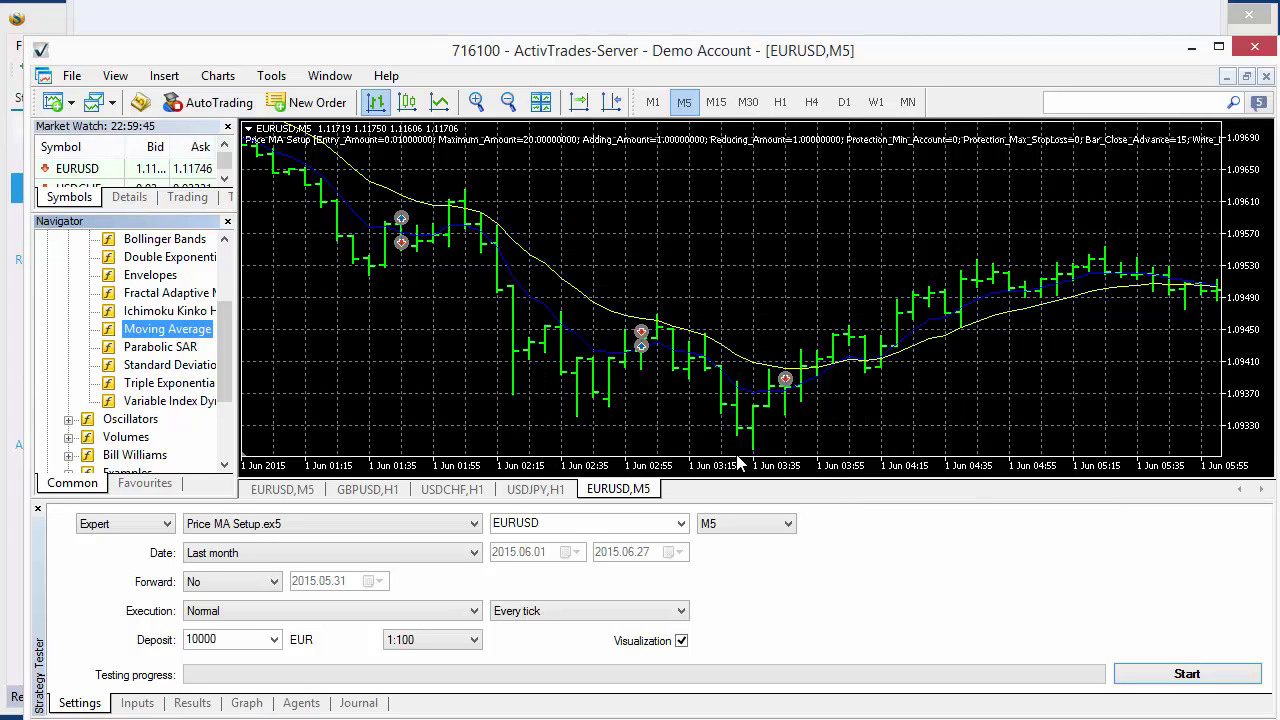
# Examine the trade entries of 1 June 2015 against the blue and yellow moving averages on the tested EURUSD M5 chart
pyautogui.scroll(-2, 469, 339)
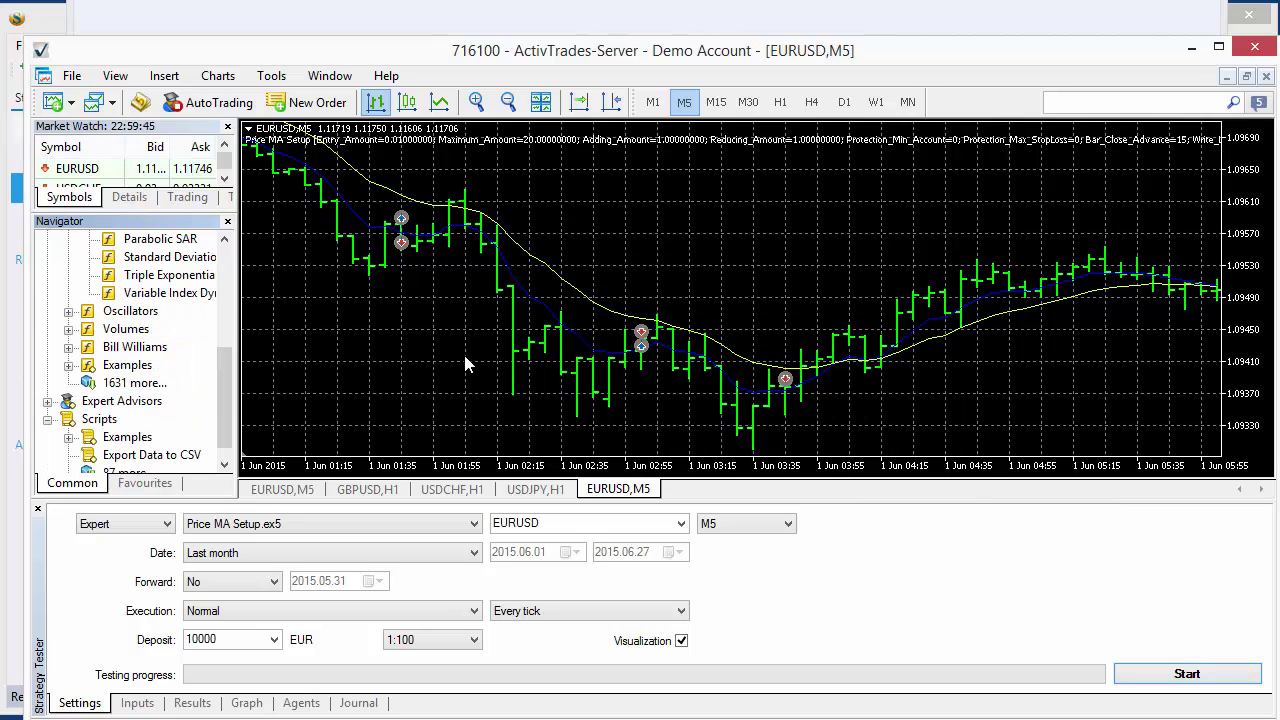
pyautogui.scroll(-10, 535, 375)
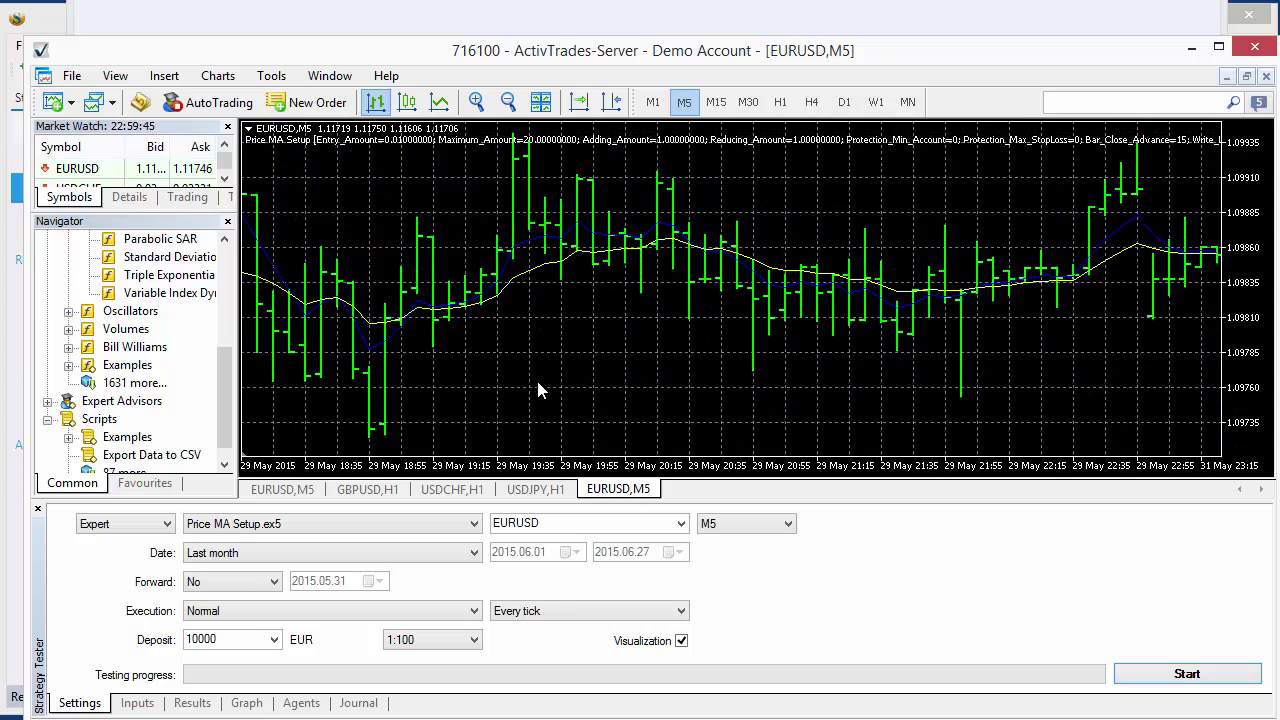
pyautogui.scroll(5, 757, 360)
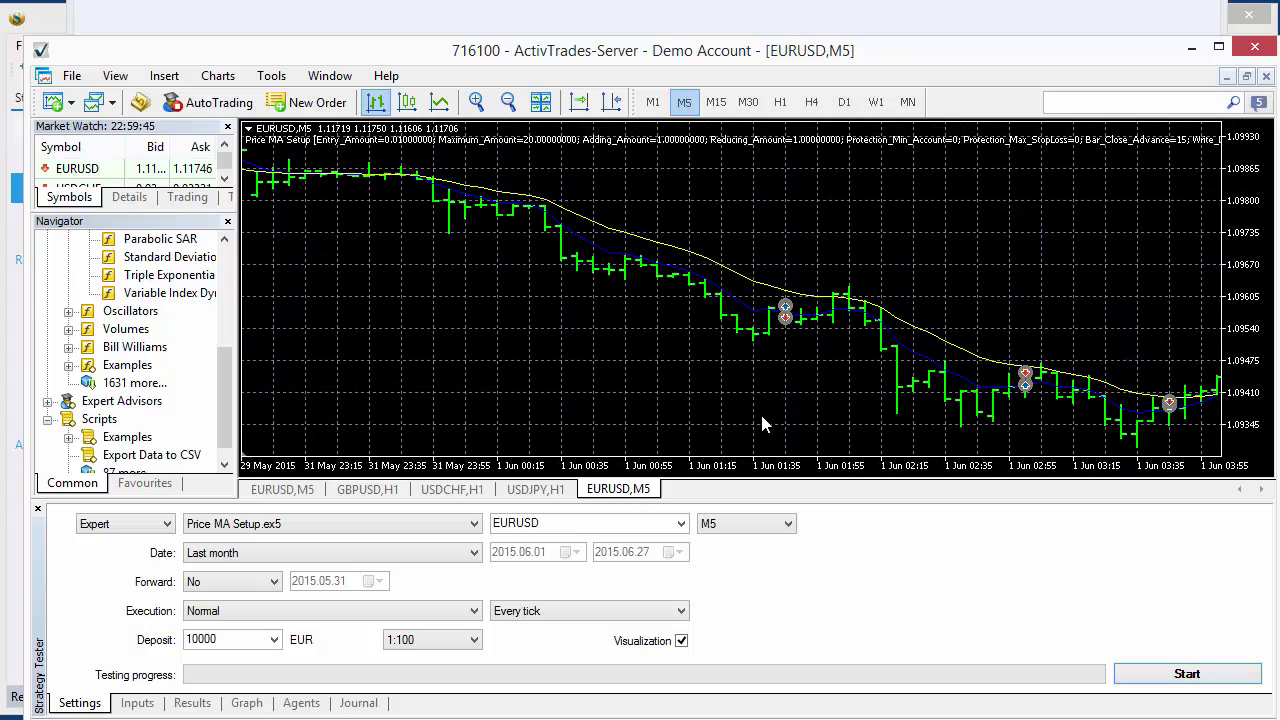
pyautogui.moveTo(795, 338)
pyautogui.moveTo(757, 316)
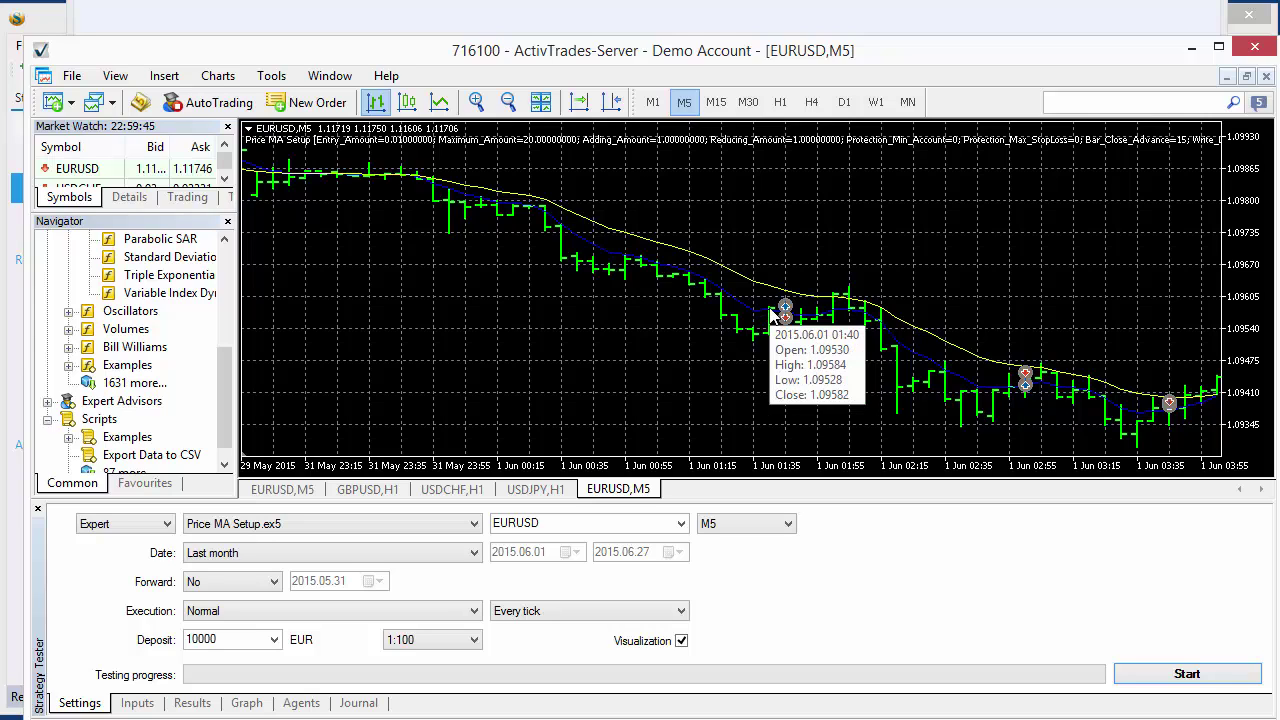
pyautogui.press('+')
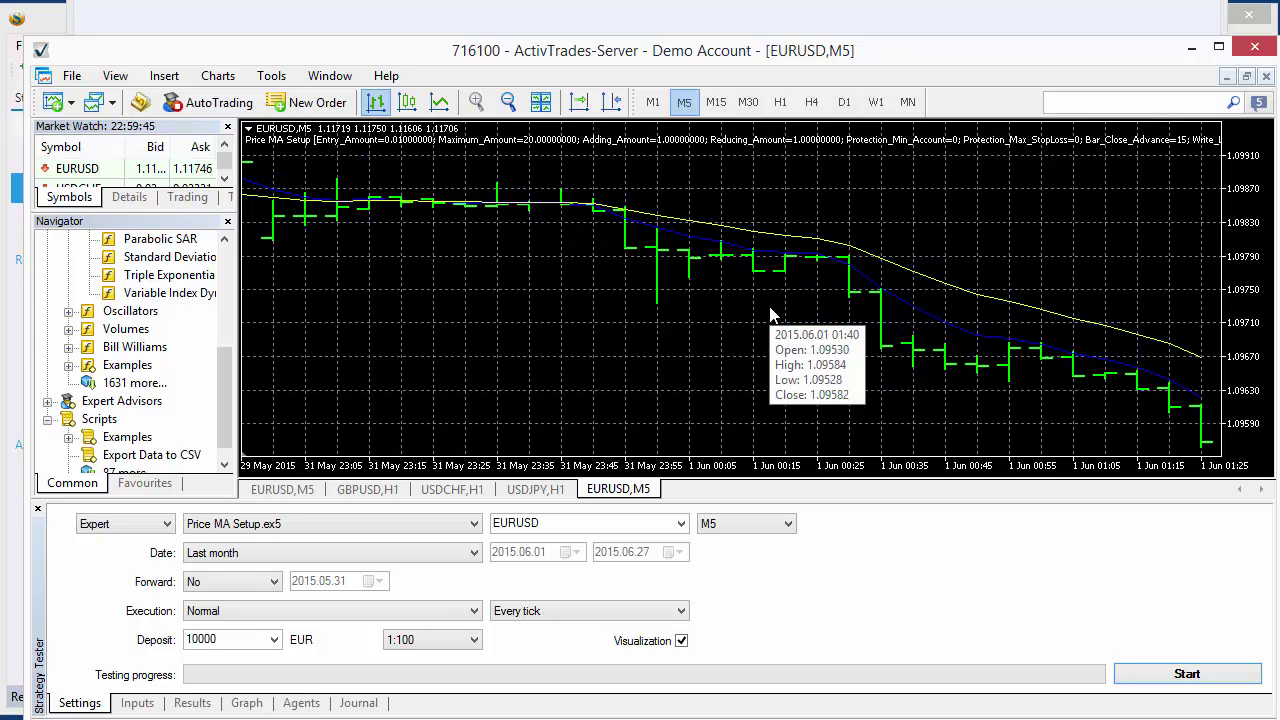
pyautogui.moveTo(770, 308); pyautogui.dragTo(768, 306)
pyautogui.scroll(11, 892, 275)
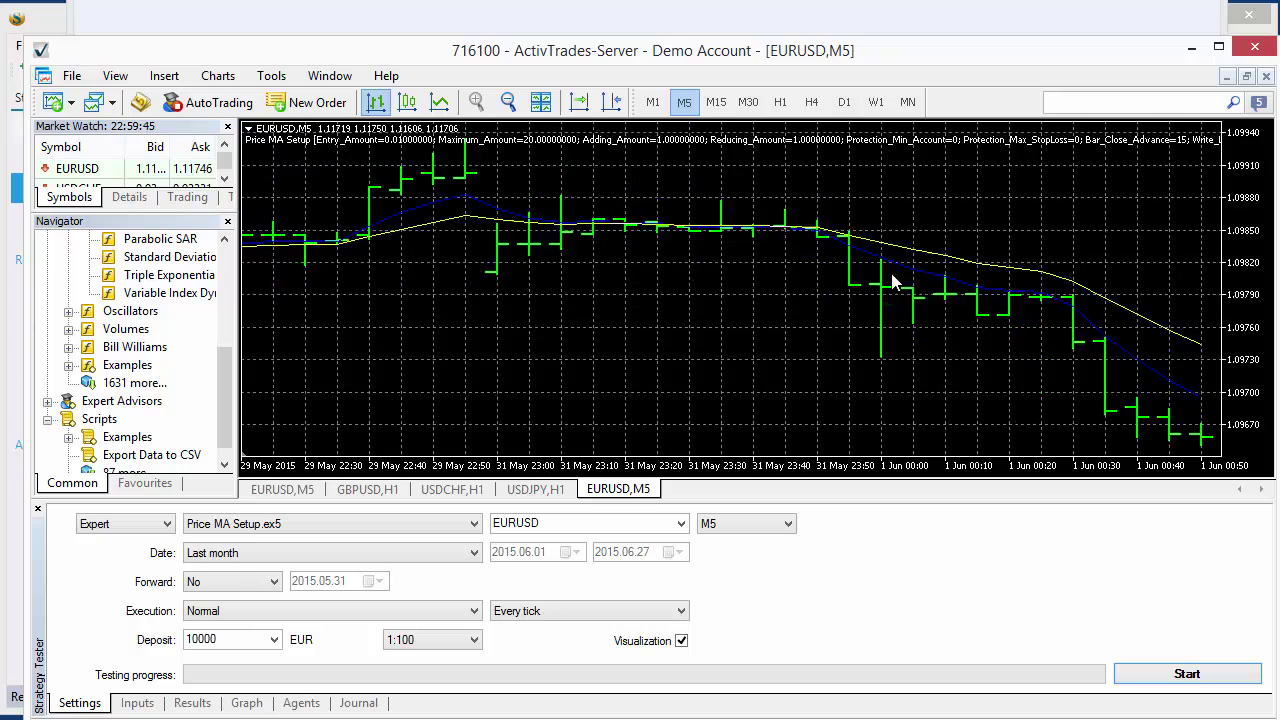
pyautogui.scroll(-12, 875, 345)
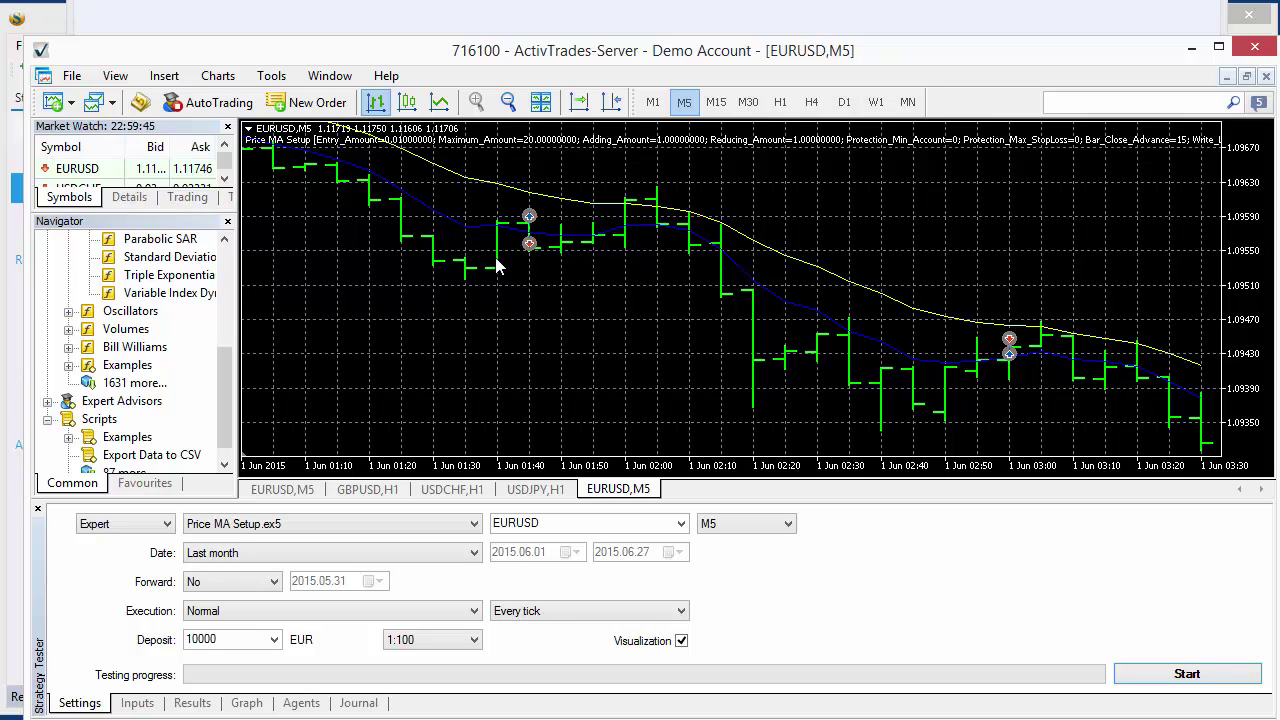
pyautogui.moveTo(505, 228)
pyautogui.moveTo(531, 250)
pyautogui.moveTo(946, 366)
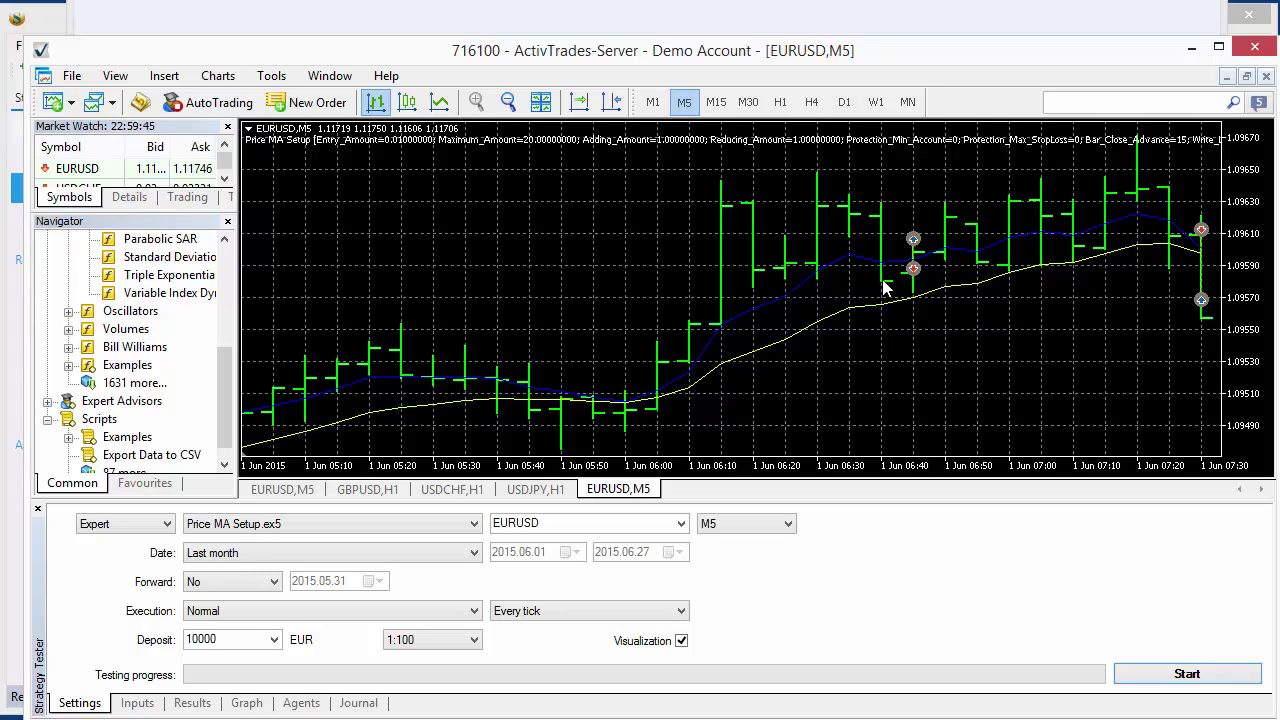
pyautogui.moveTo(881, 289)
# Close the tested EURUSD M5 chart and switch back to Forex Strategy Builder Professional
pyautogui.click(1266, 76)
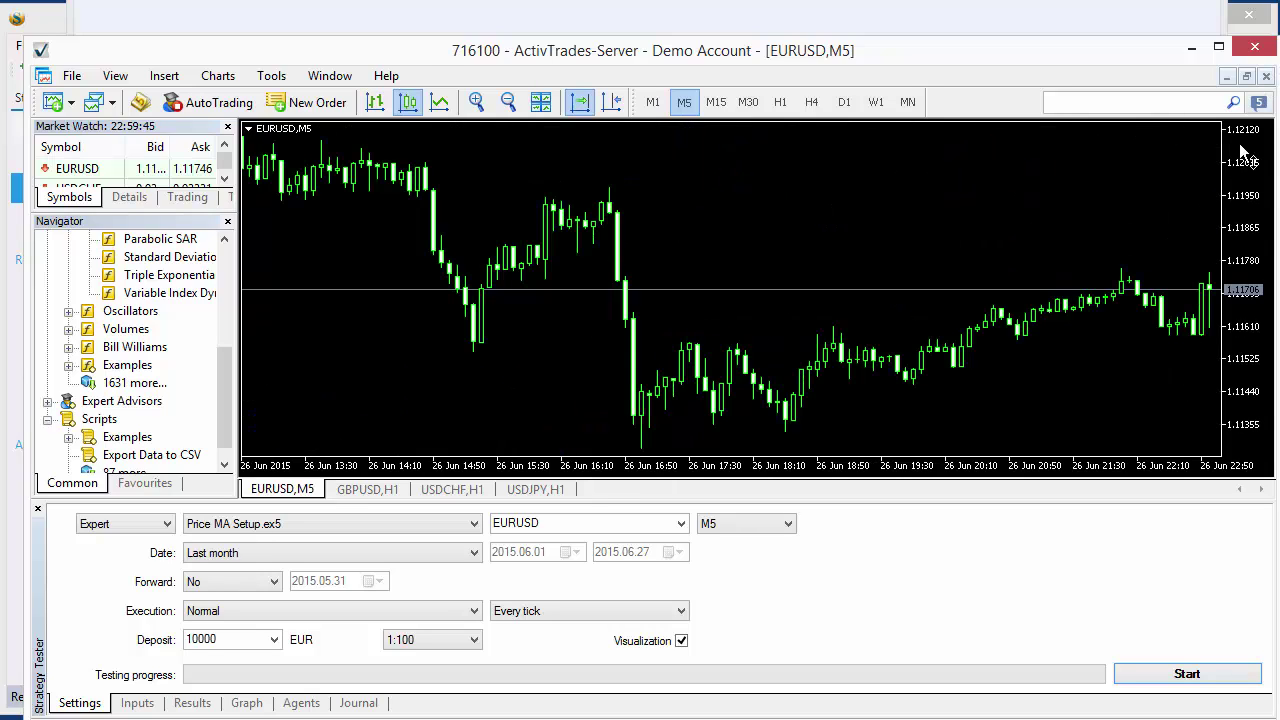
pyautogui.click(1191, 52)
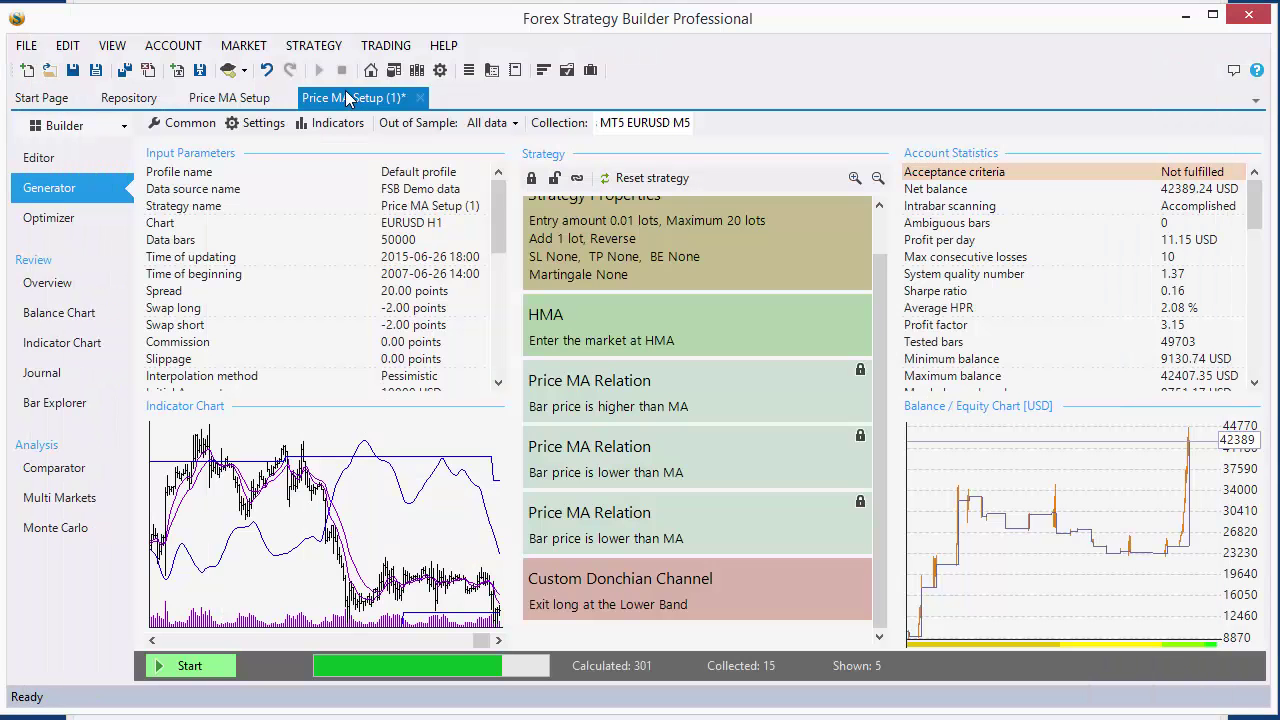